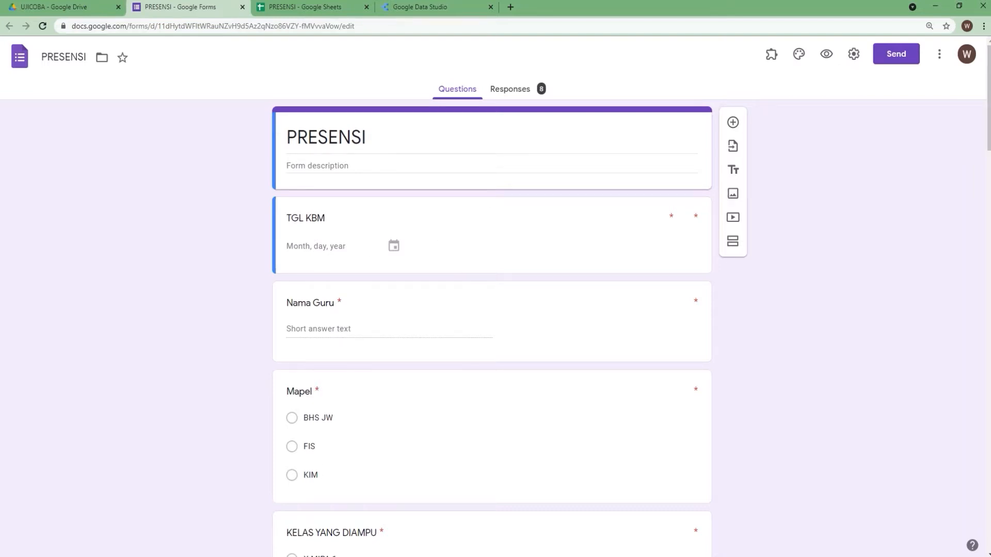
Review the PRESENSI form's questions and then its responses summary
left_click_drag(986, 137, 988, 370)
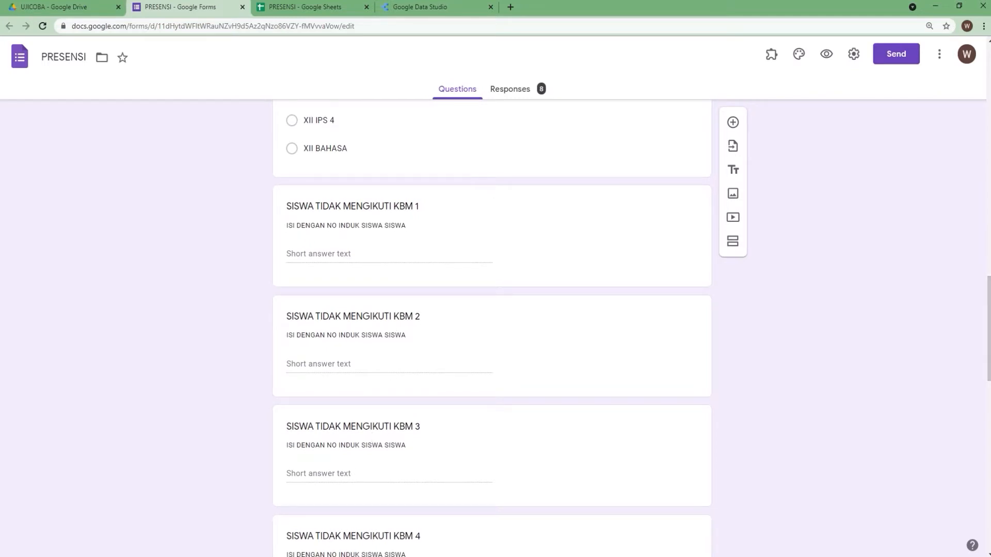
left_click_drag(987, 289, 987, 471)
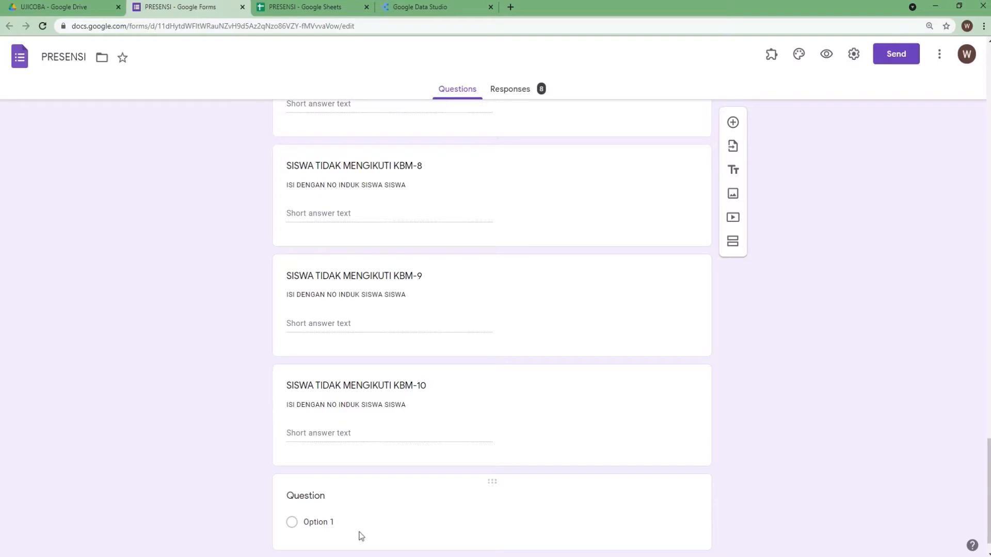
left_click_drag(987, 480, 972, 78)
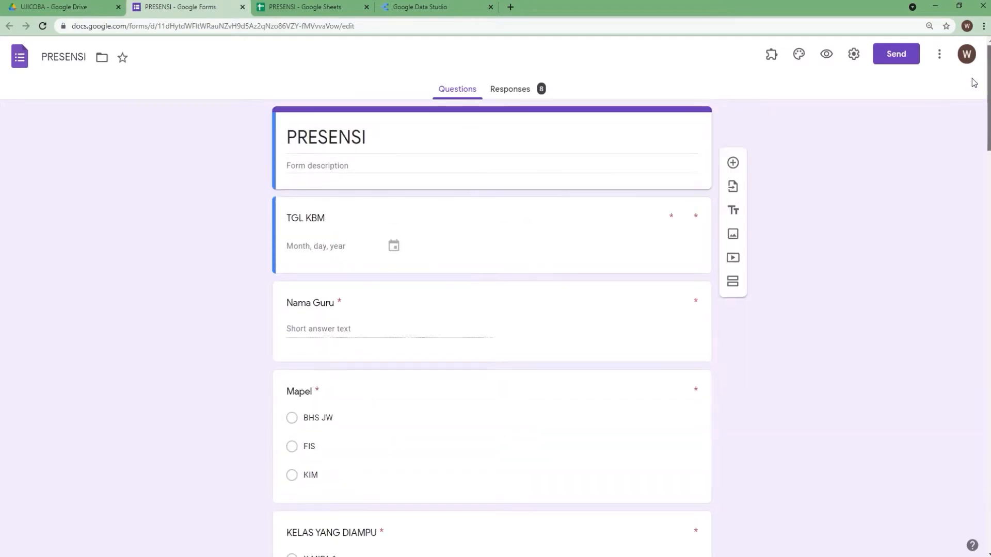
left_click(510, 95)
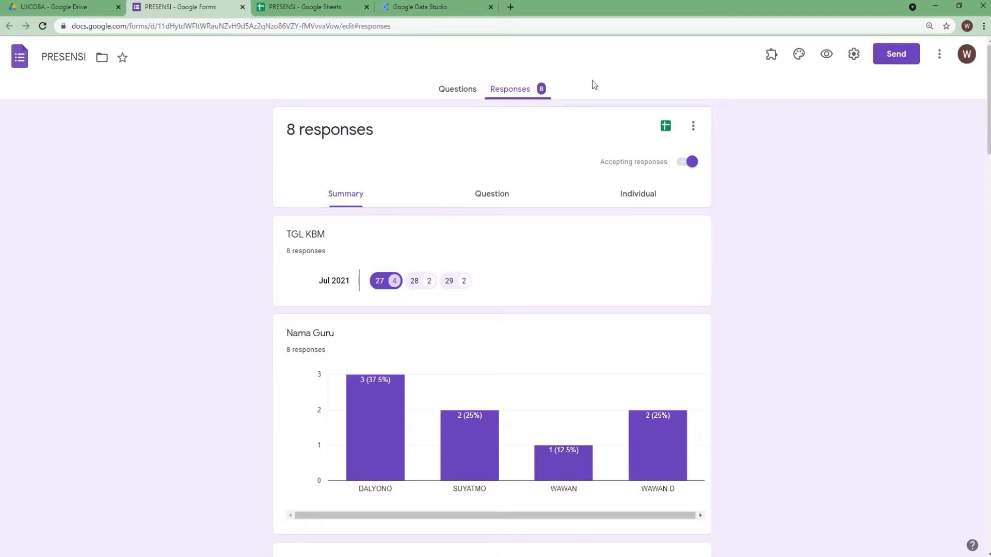
Examine the form response data in the linked PRESENSI spreadsheet
left_click(311, 9)
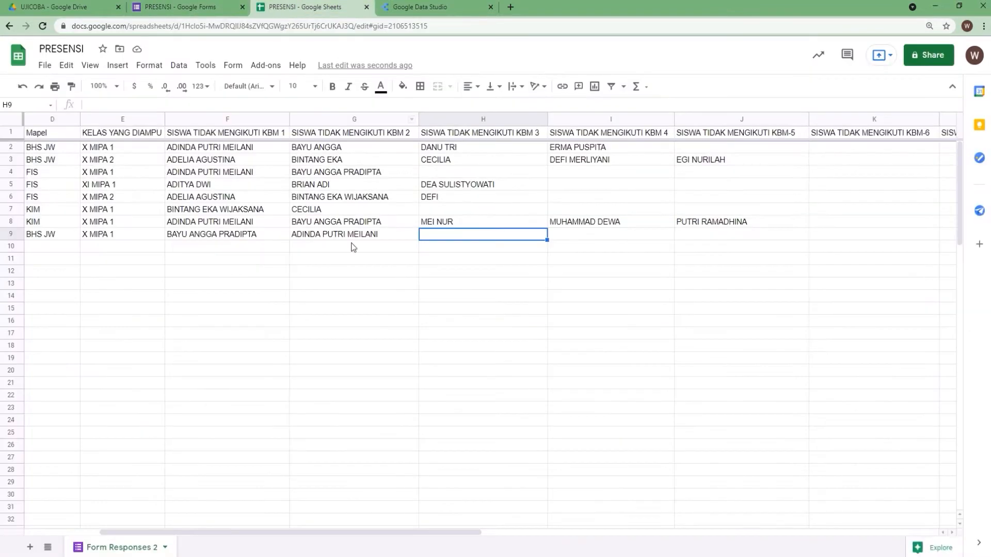
left_click_drag(320, 532, 240, 548)
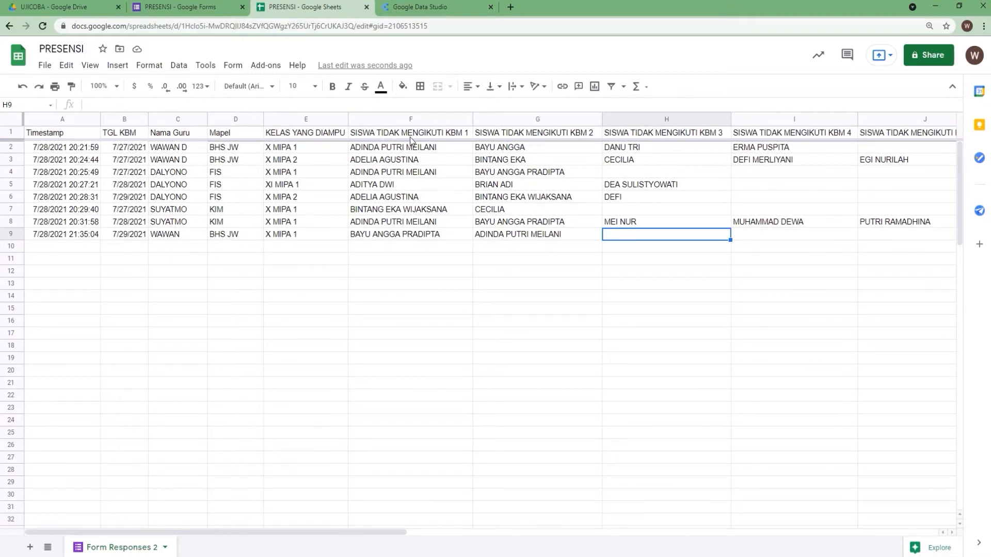
left_click(14, 148)
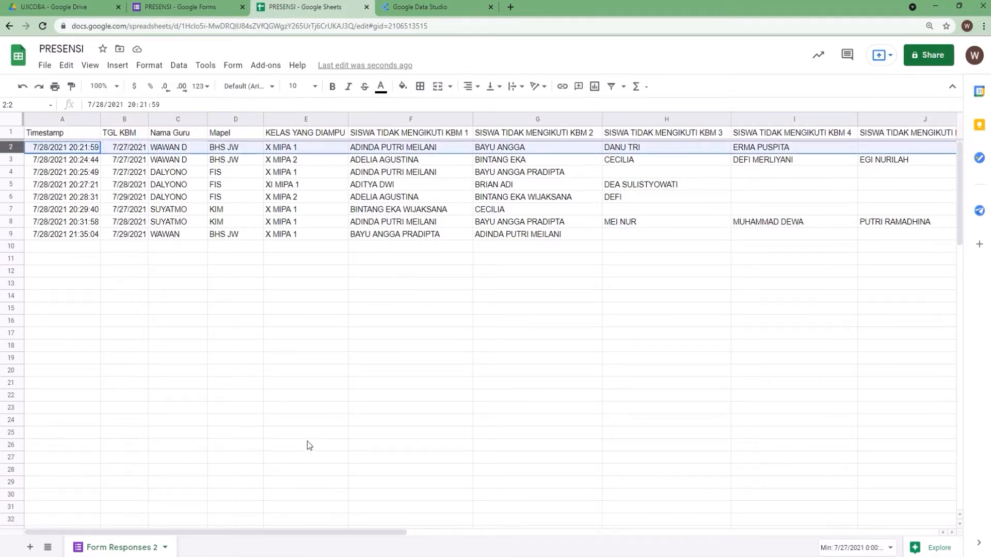
left_click_drag(247, 532, 324, 532)
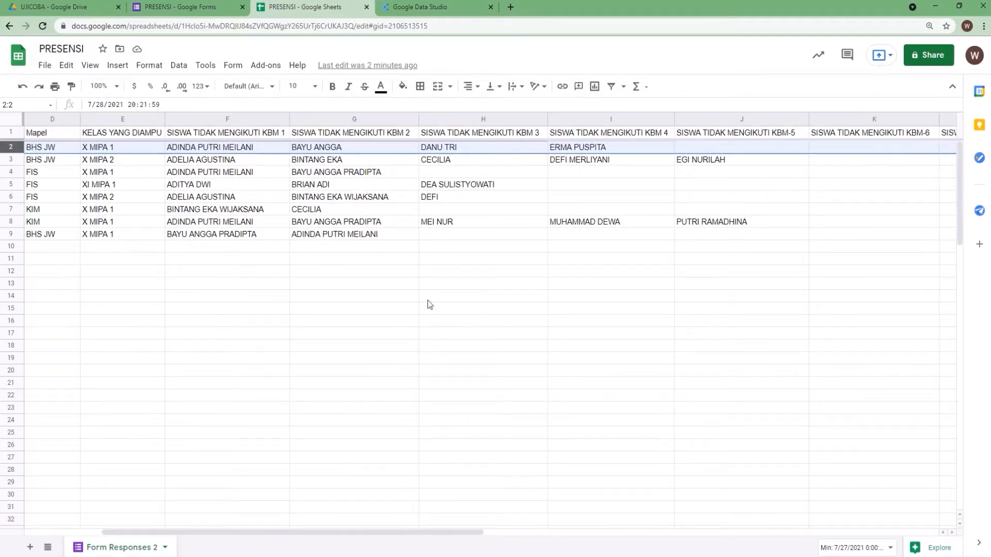
left_click_drag(373, 532, 255, 534)
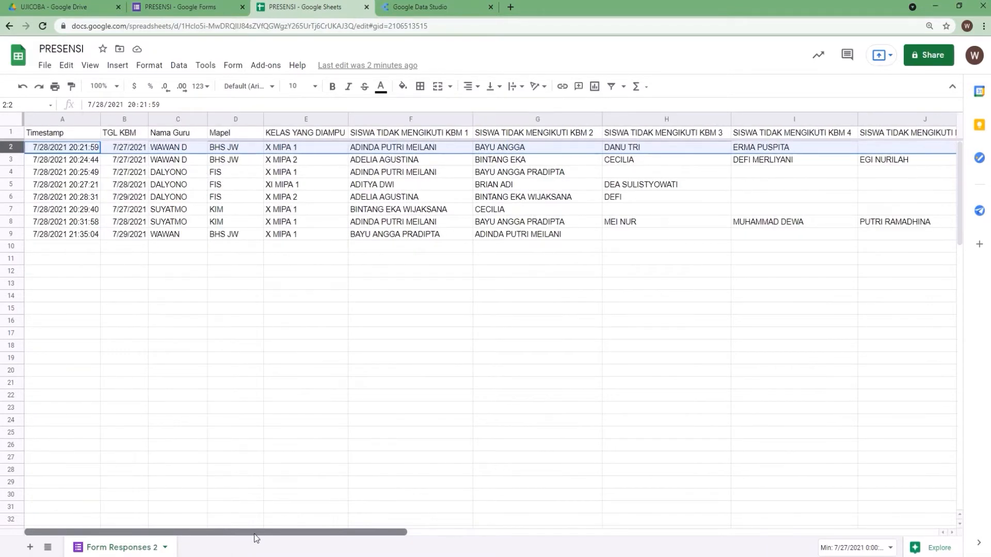
left_click(156, 336)
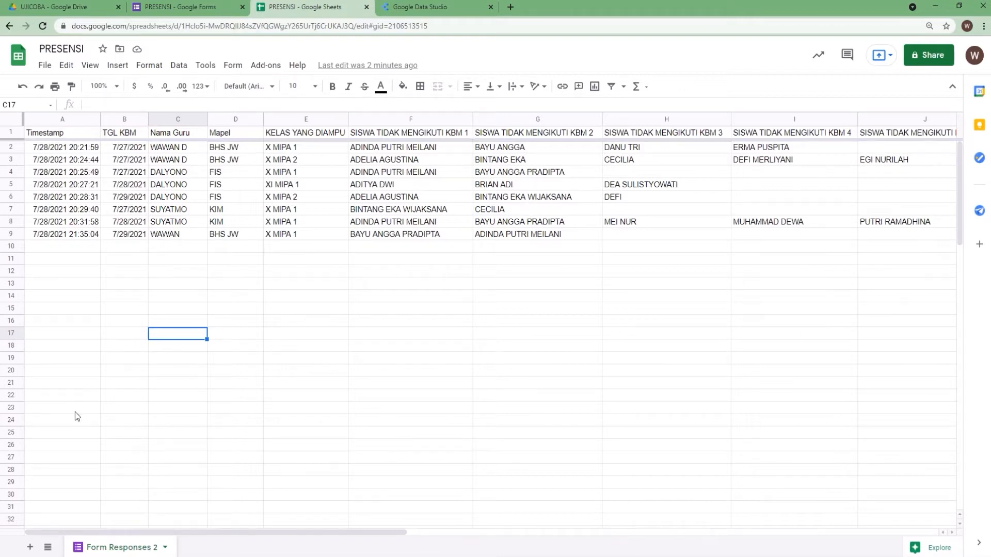
Add a new sheet and rename it dt1
left_click(29, 547)
right_click(197, 551)
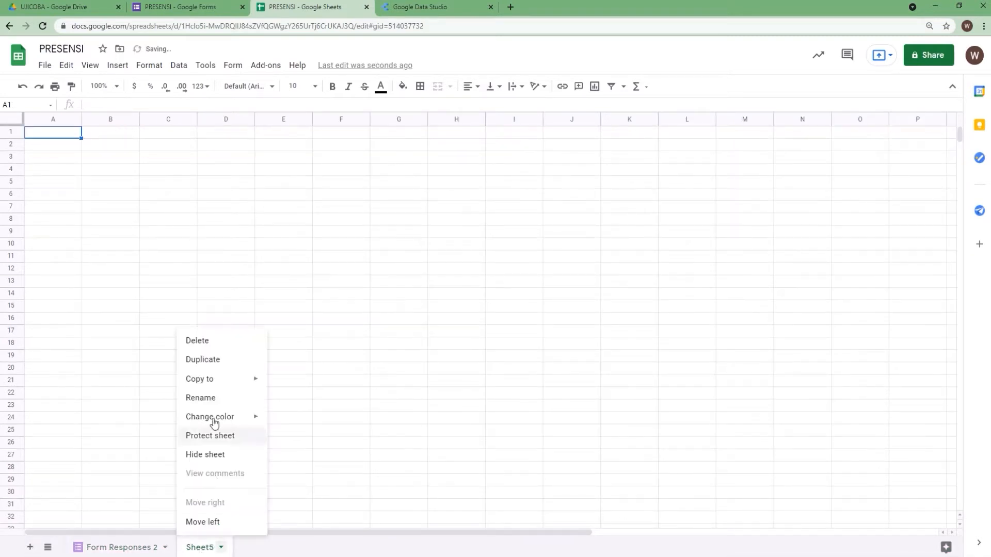
left_click(215, 400)
type("dt1")
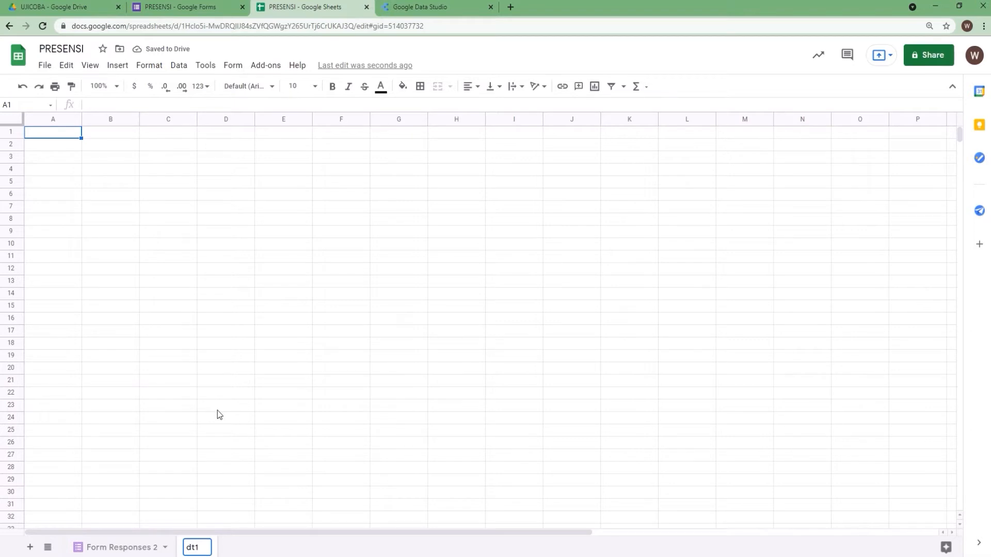
left_click(218, 410)
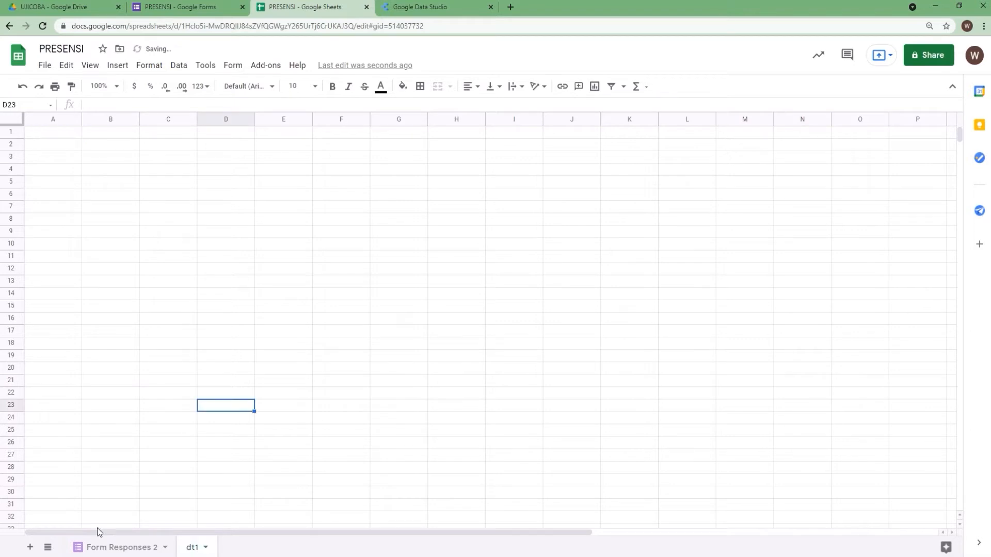
Copy the header cells A1 to F1 from the Form Responses 2 sheet
left_click(117, 547)
left_click(192, 549)
left_click(126, 548)
left_click_drag(56, 135, 394, 141)
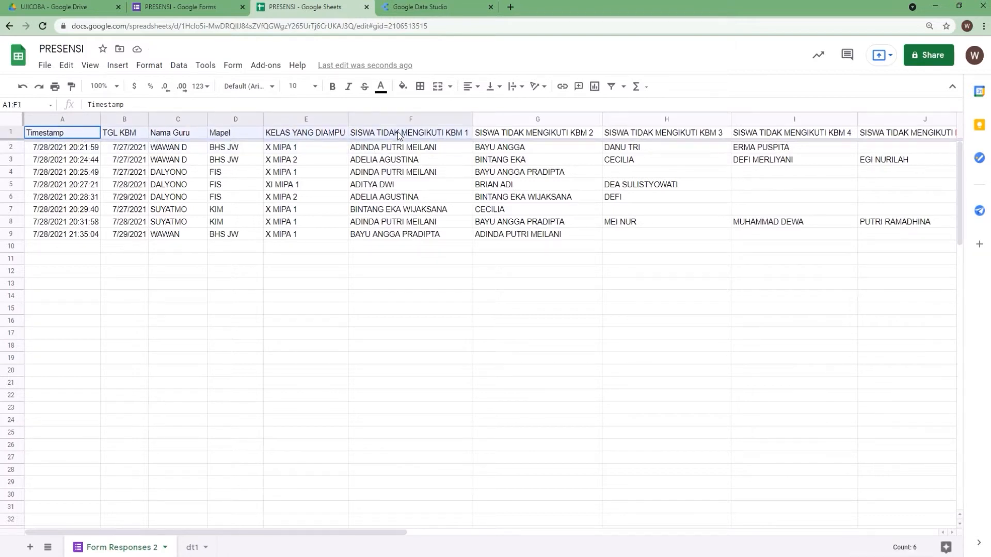
right_click(398, 132)
left_click(457, 164)
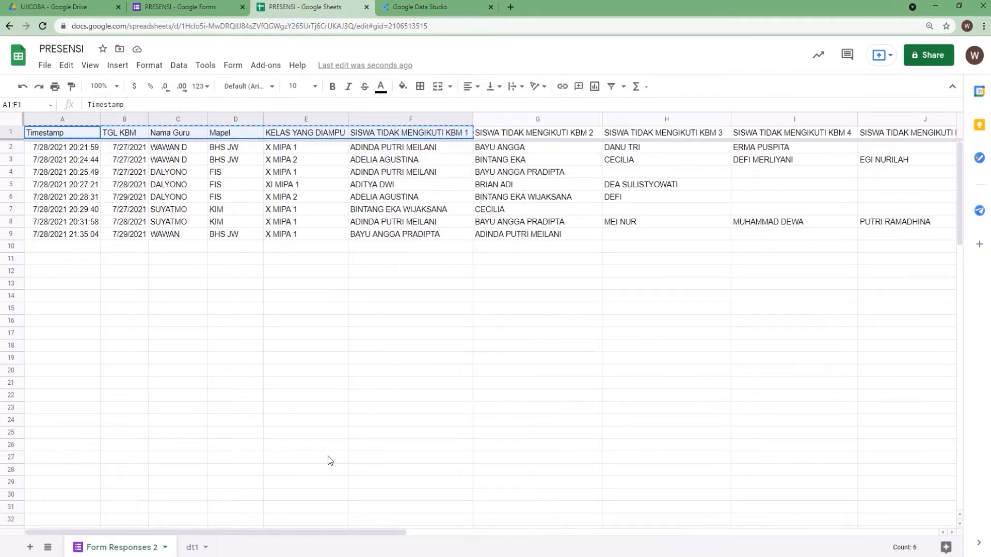
Paste the copied headers into A1 of dt1 and widen column F
left_click(194, 546)
right_click(48, 137)
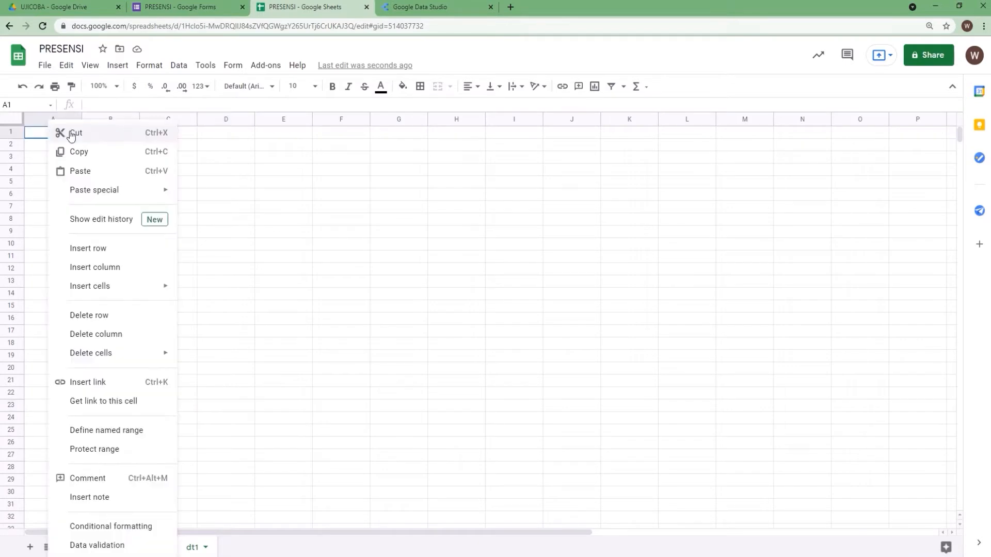
left_click(94, 176)
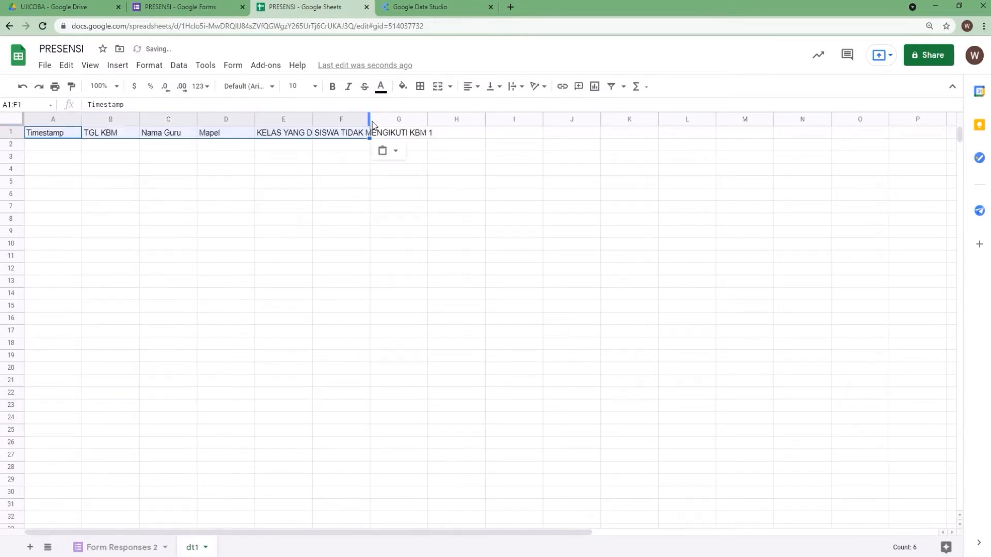
left_click_drag(370, 119, 439, 119)
left_click(283, 194)
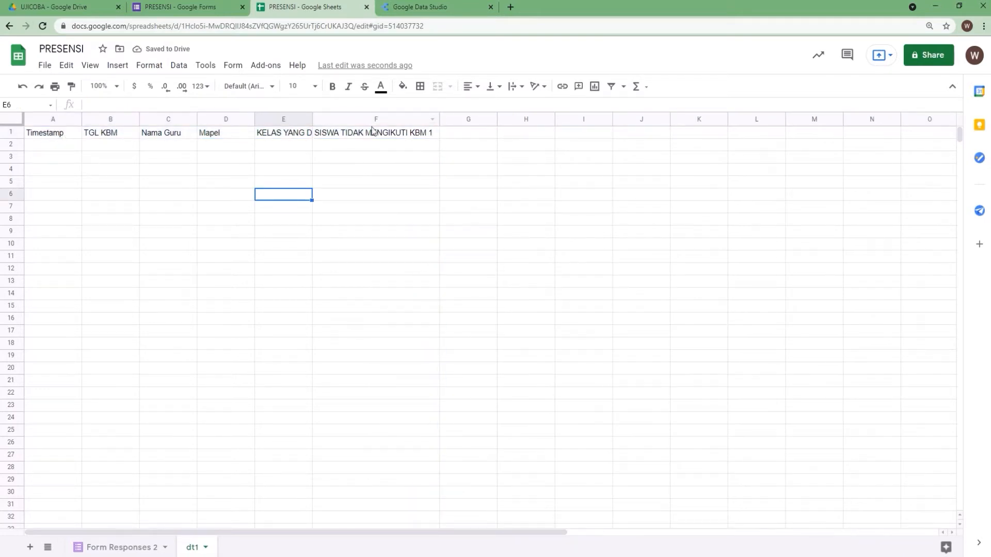
left_click(119, 548)
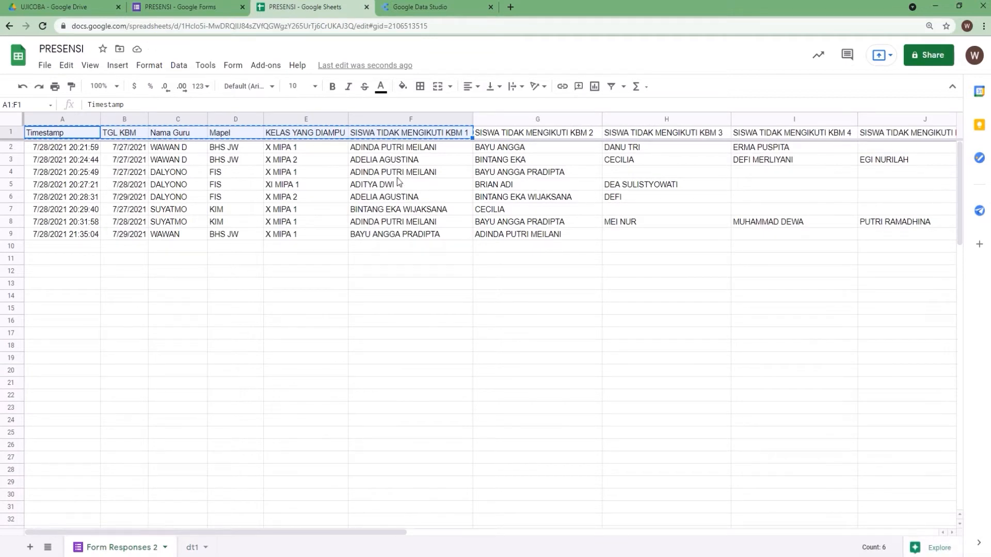
left_click(389, 328)
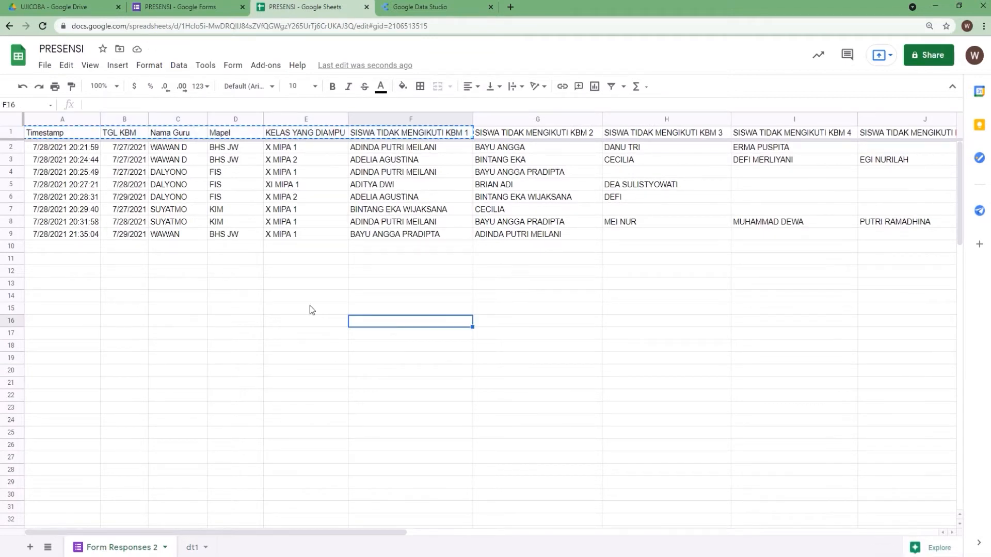
left_click(193, 547)
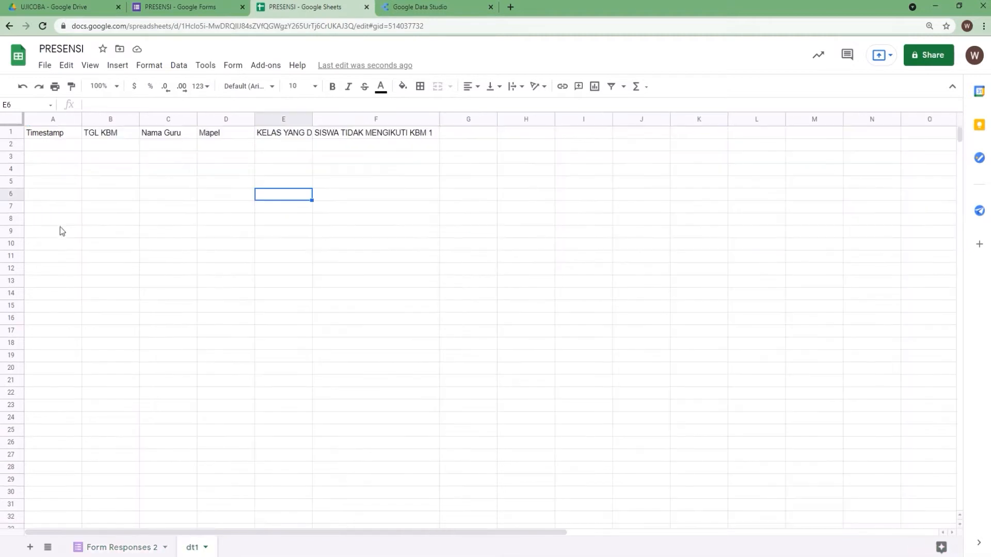
Start a QUERY formula in dt1 cell A2 referencing the range 'Form Responses 2'!A2:O
left_click(43, 146)
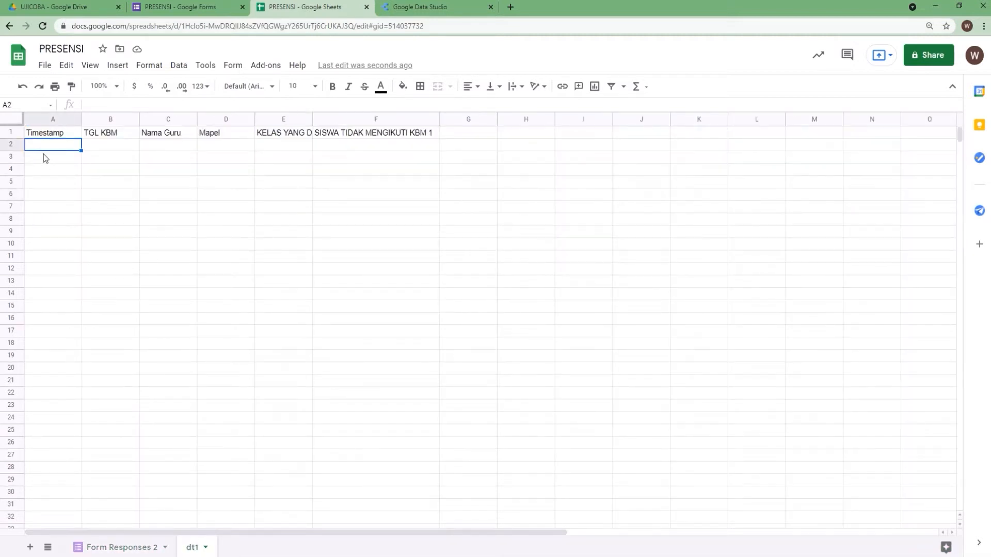
type("=q")
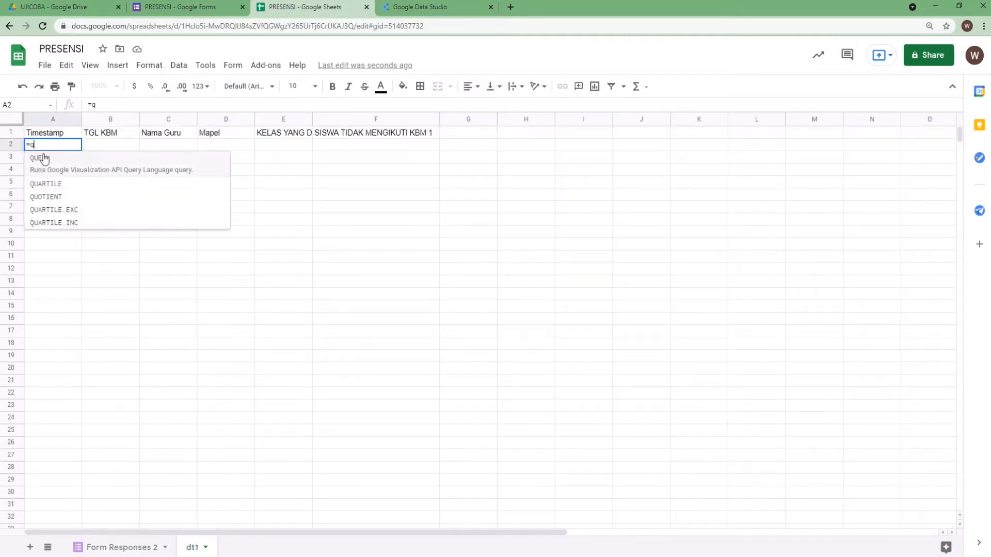
type("uery")
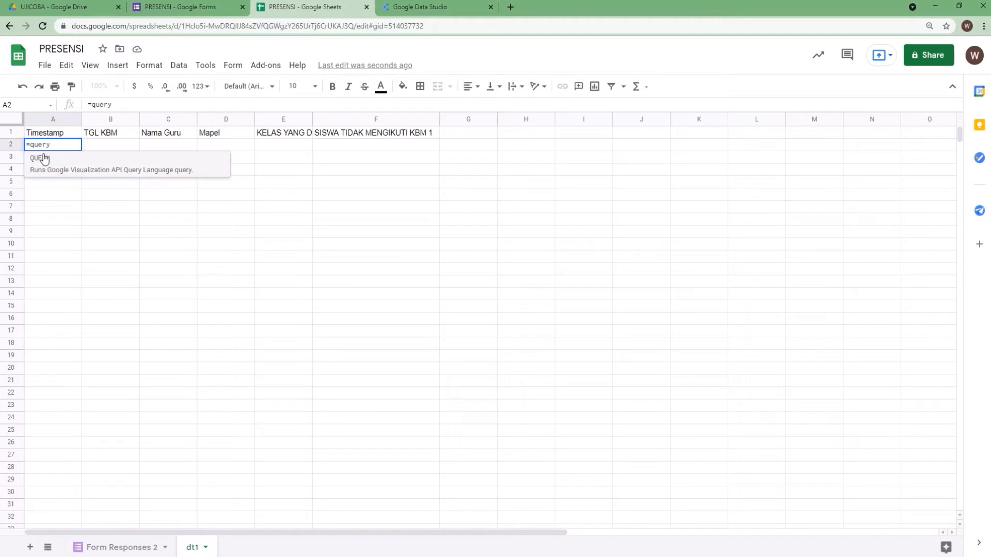
type("(")
left_click(135, 543)
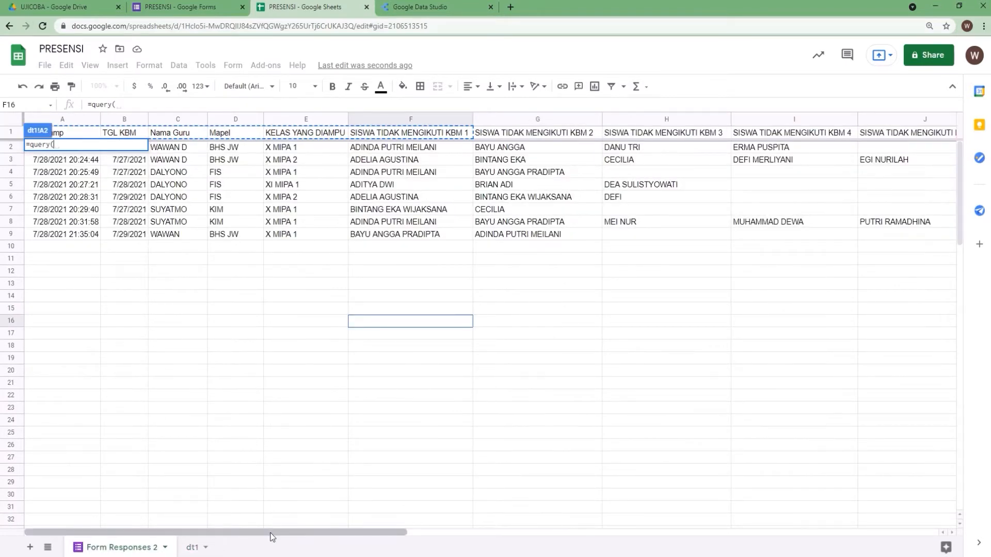
left_click_drag(273, 533, 686, 522)
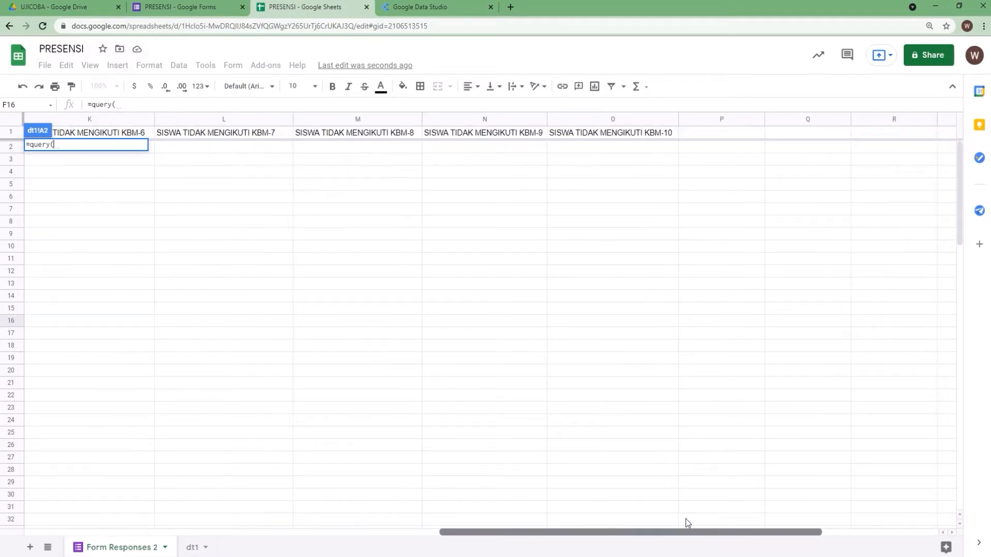
left_click_drag(687, 234, 1, 150)
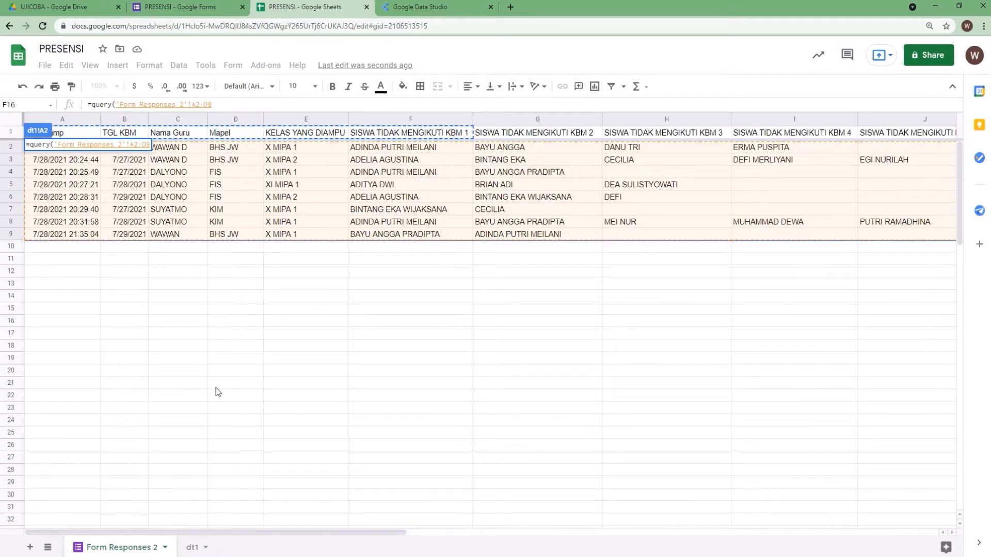
left_click(218, 104)
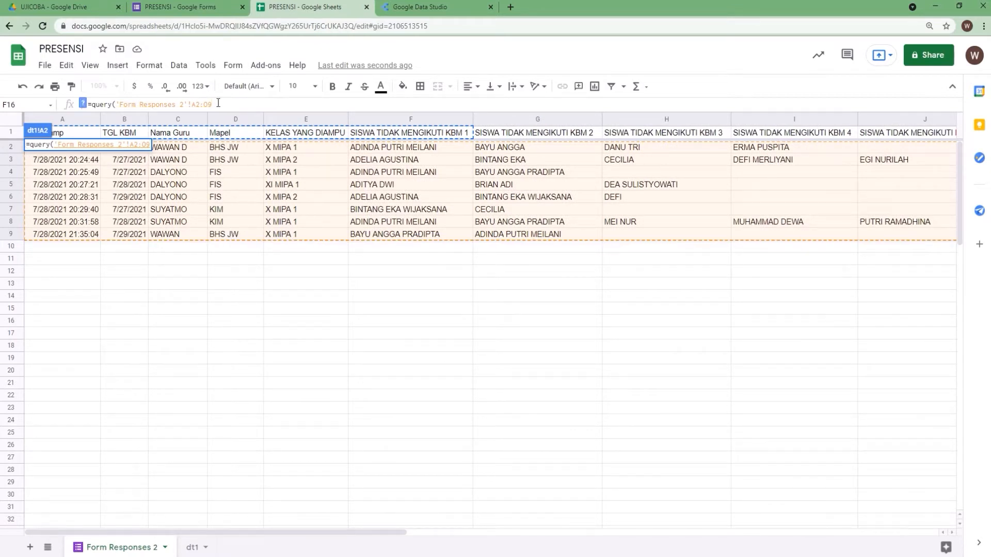
key("BackSpace")
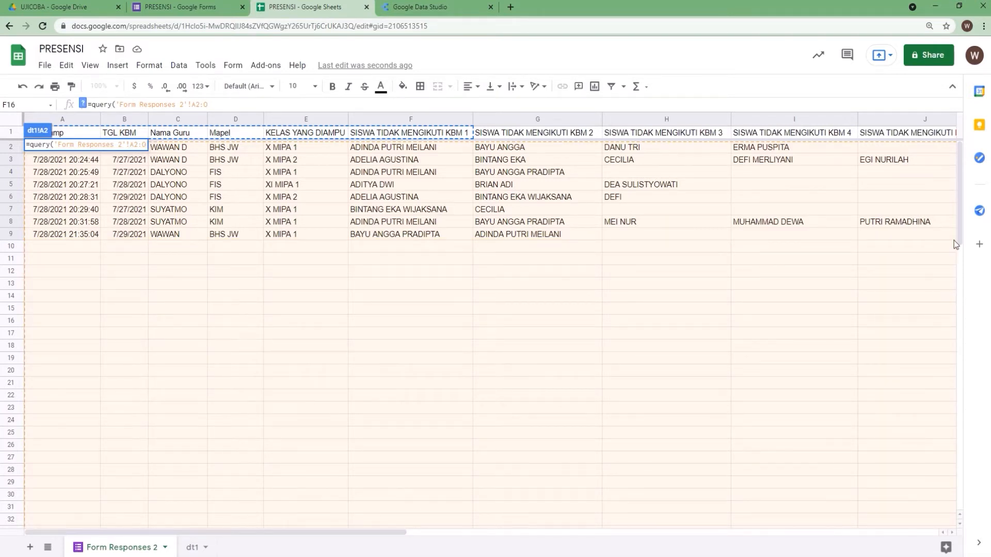
left_click_drag(961, 235, 968, 328)
scroll(799, 334, "up", 8)
Complete the formula as =query('Form Responses 2'!A2:O;"select A,B,C,D,E,F") and enter it
type(";")
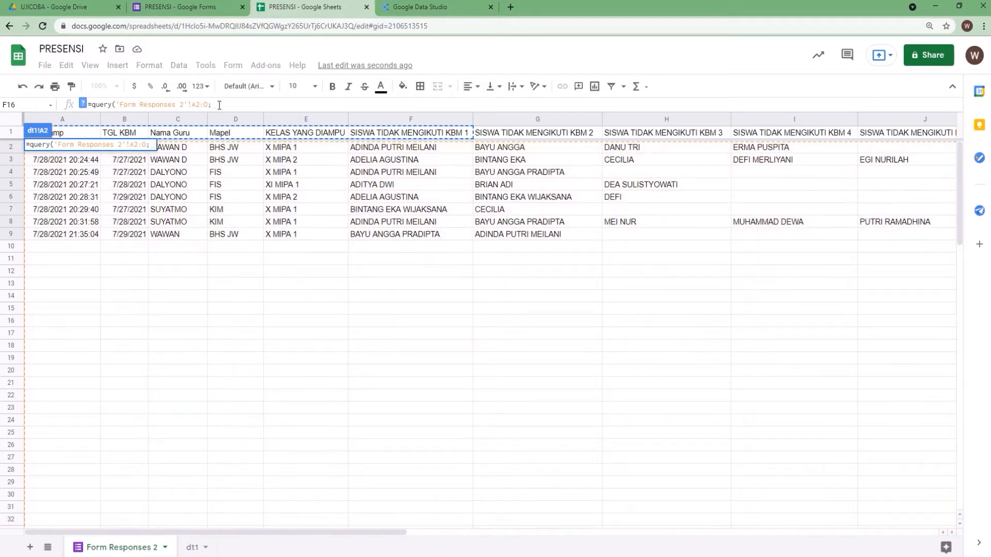
type("\"se")
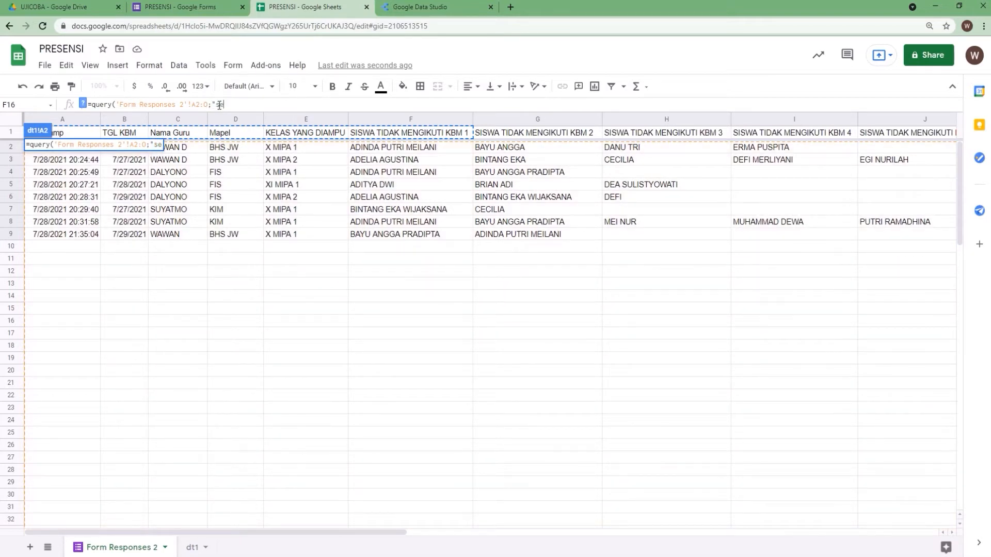
type("lect")
type("a")
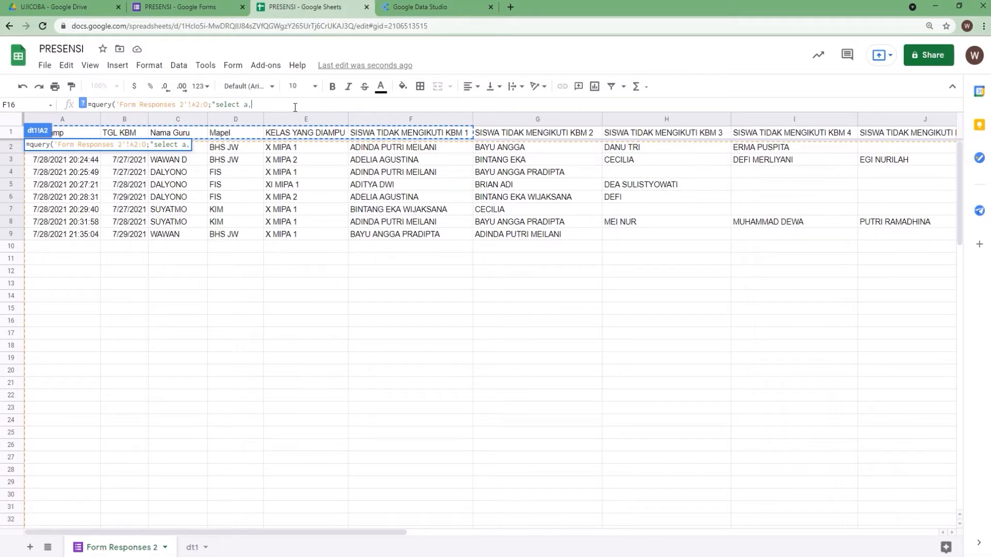
key("BackSpace")
type("A,B,C,D,E,")
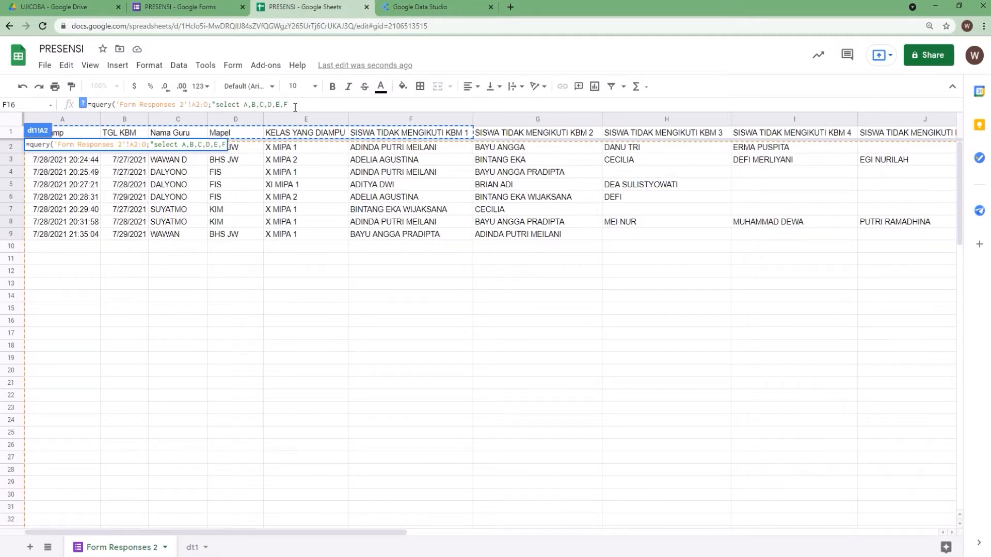
type("F\")")
key("Return")
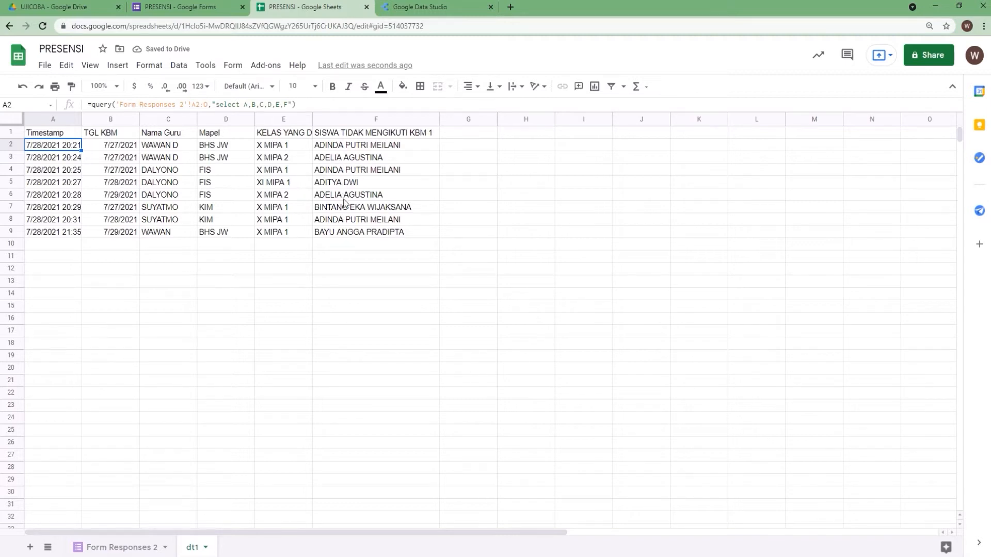
Review the PRESENSI form's questions, then compare the Form Responses 2 columns with the dt1 sheet
left_click(191, 7)
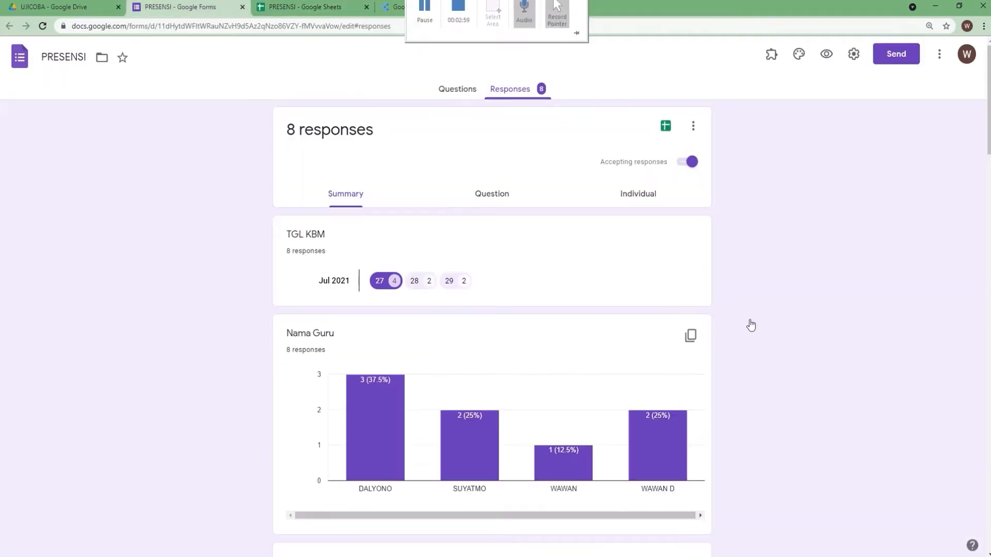
left_click(464, 98)
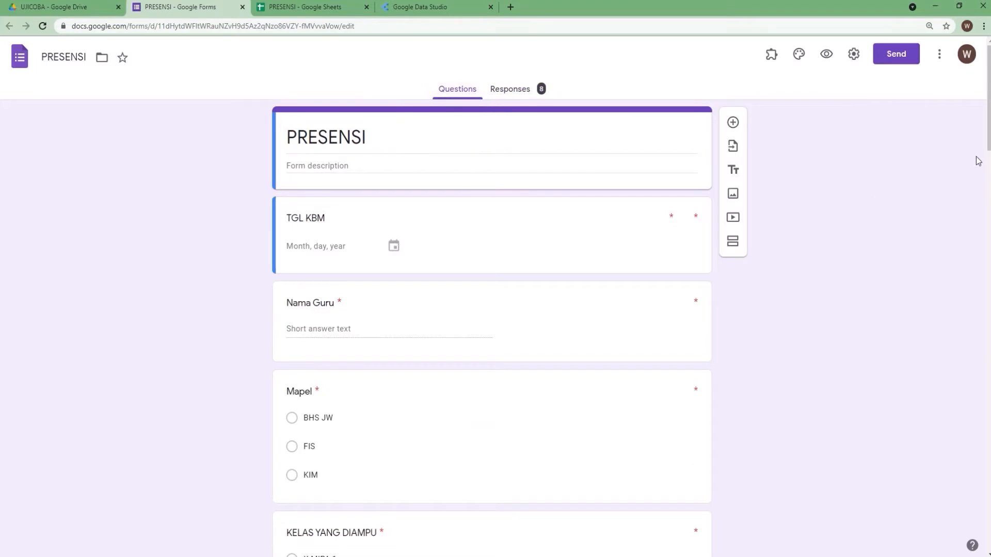
scroll(485, 336, "down", 20)
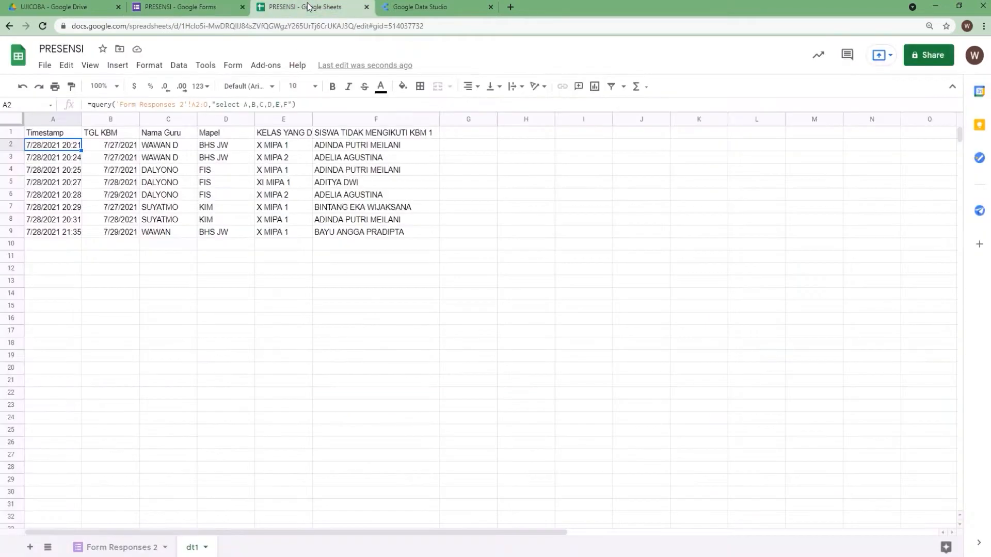
left_click(309, 6)
left_click(124, 548)
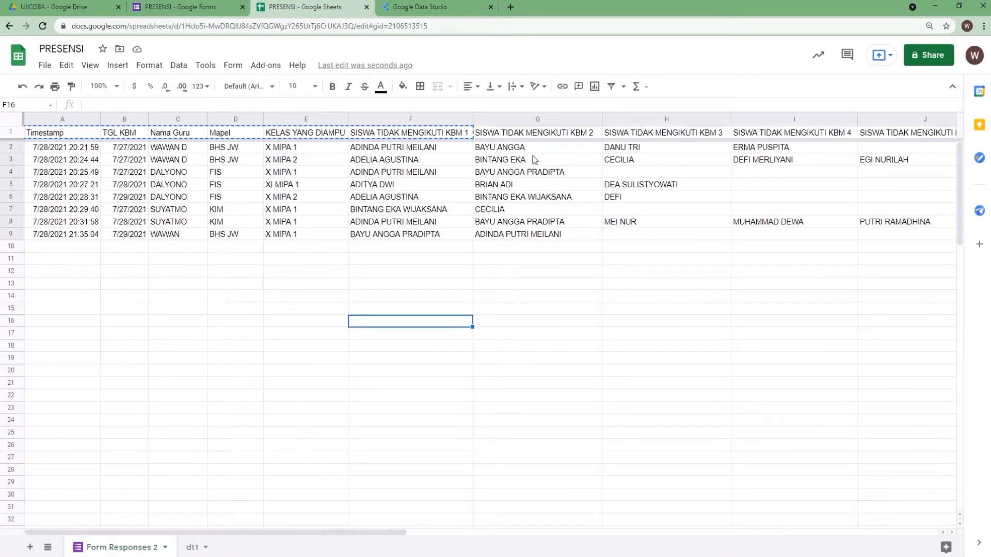
left_click(195, 546)
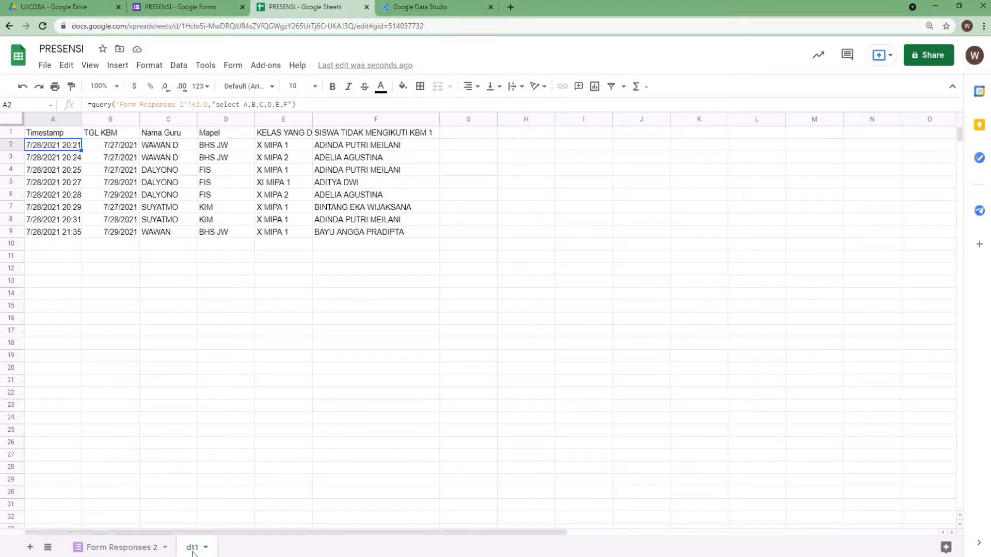
Duplicate the dt1 sheet and rename the copy DT2
right_click(192, 550)
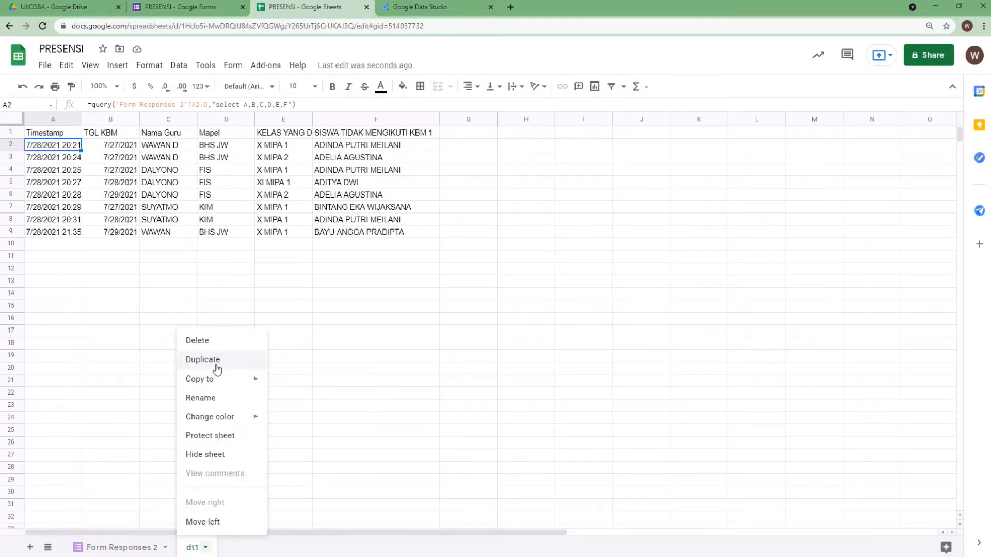
left_click(215, 364)
right_click(247, 550)
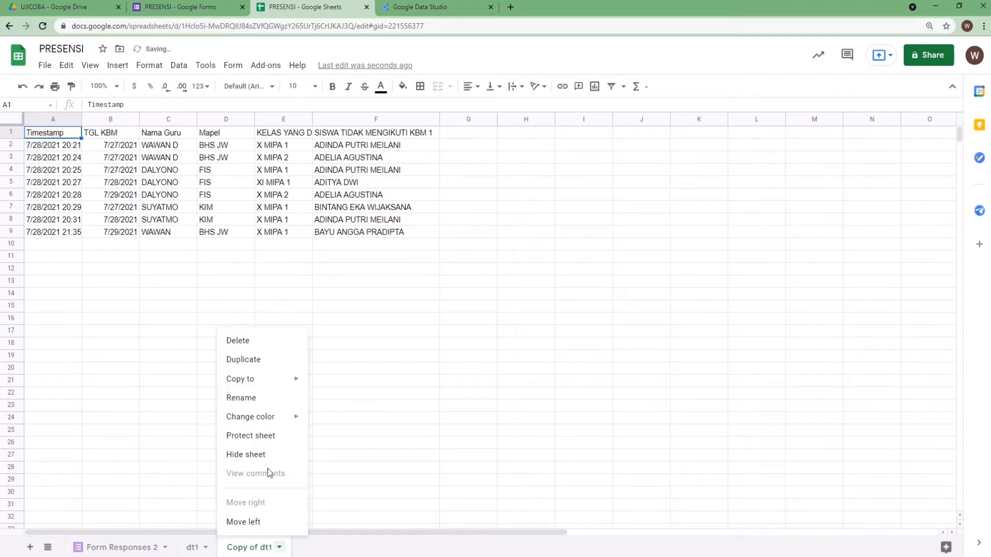
left_click(267, 401)
type("DT2")
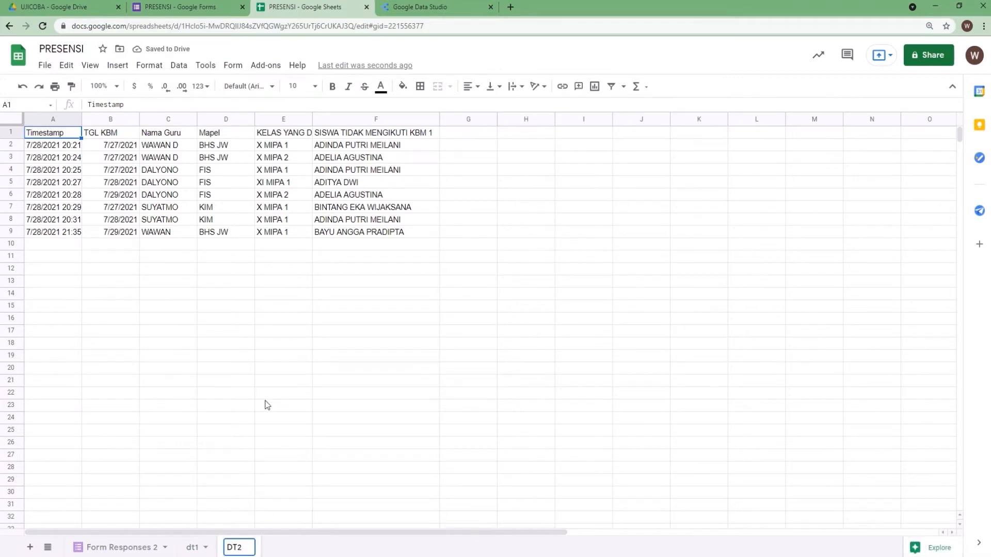
left_click(233, 505)
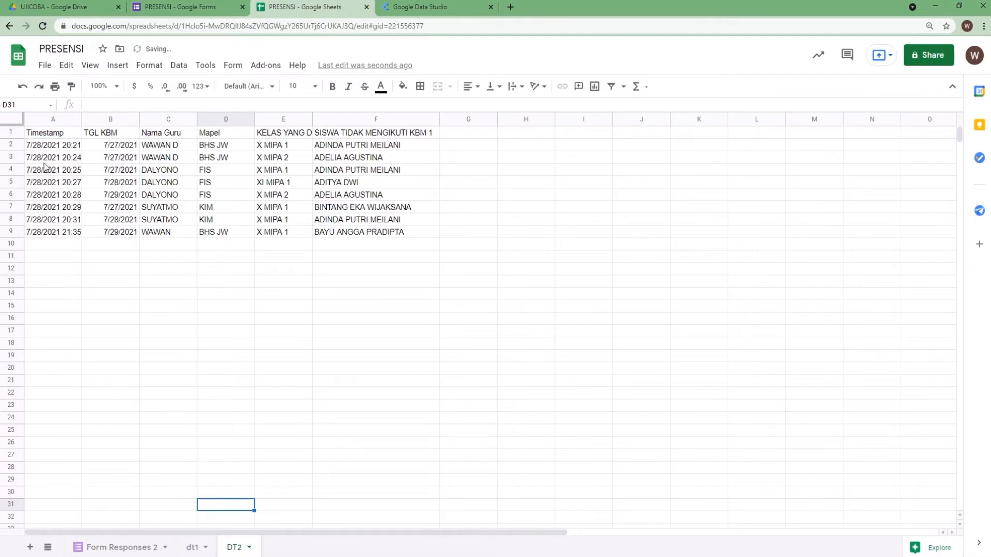
In DT2, change the query's last selected column from F to G so it reads select A,B,C,D,E,G
left_click(49, 147)
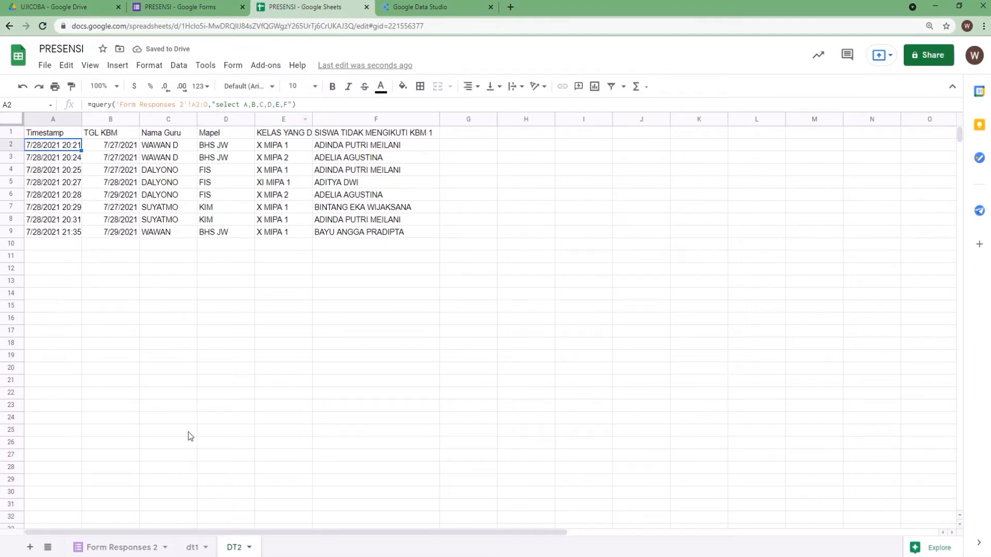
left_click(119, 547)
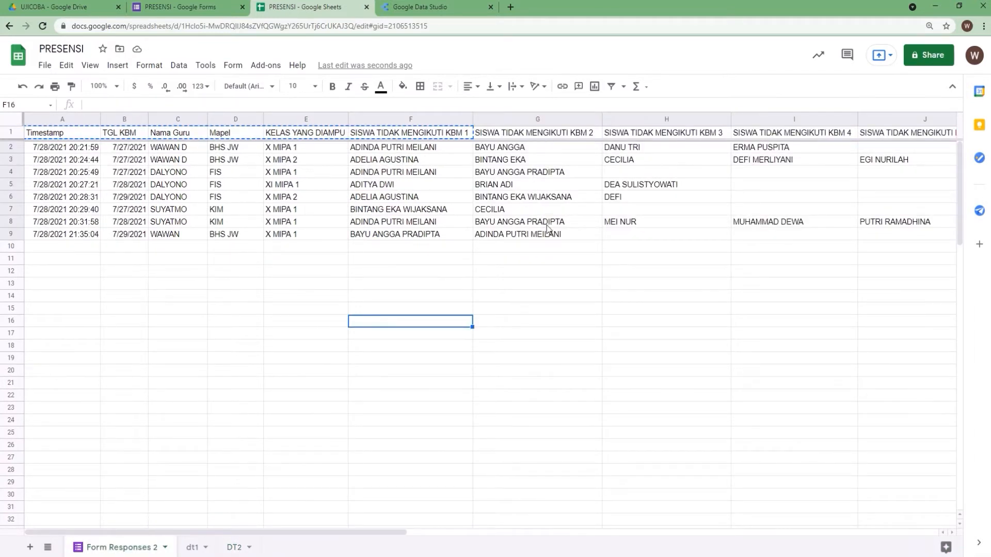
left_click(235, 547)
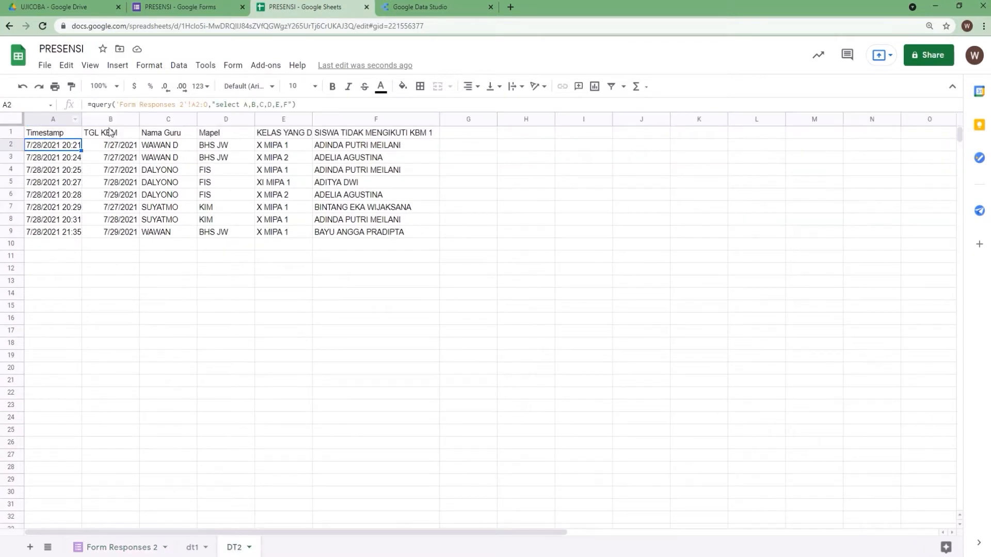
left_click(289, 105)
key("BackSpace")
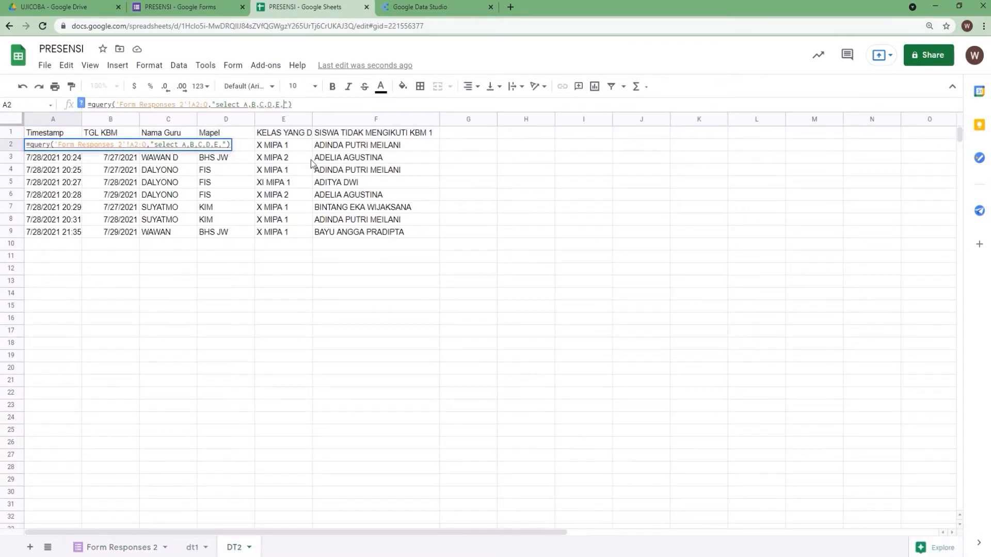
type("G")
key("Return")
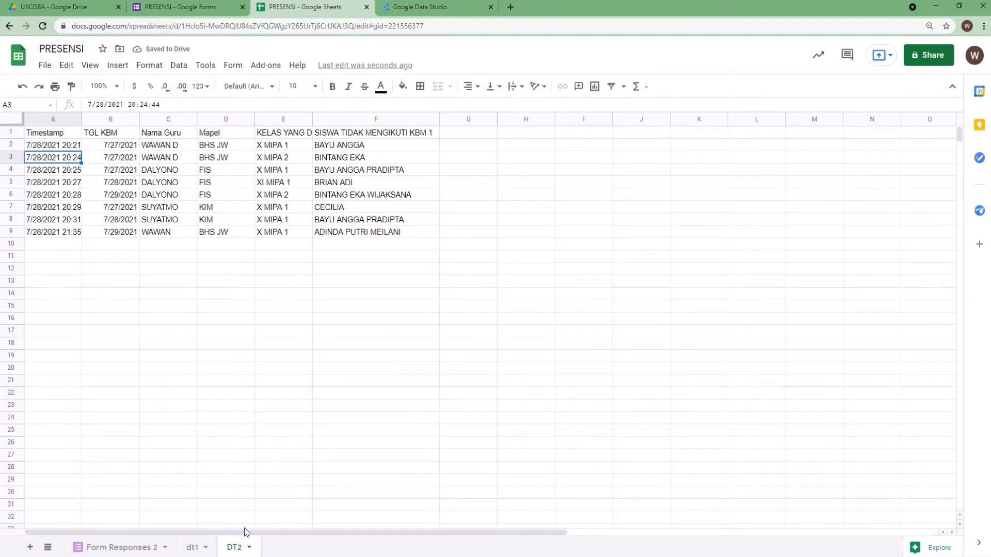
Examine the Form Responses 2 columns up to KBM-10 and leaf through the dt1 to DT10 sheets
left_click(123, 550)
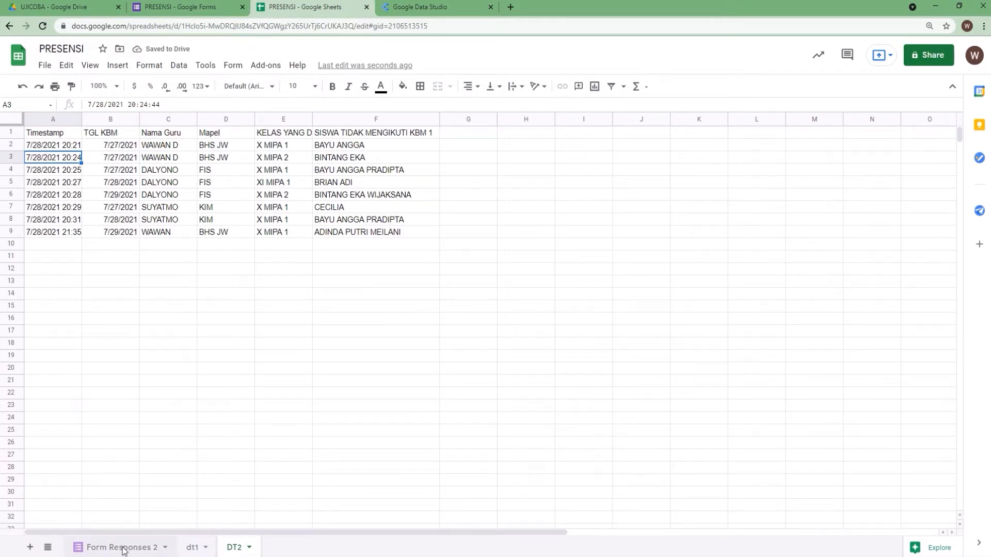
left_click_drag(397, 535, 801, 515)
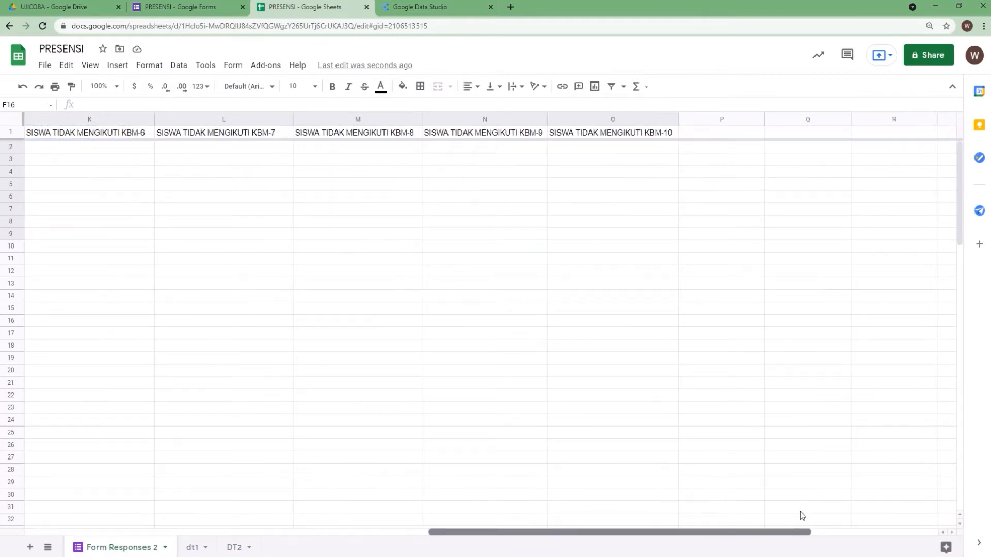
left_click_drag(800, 532, 284, 520)
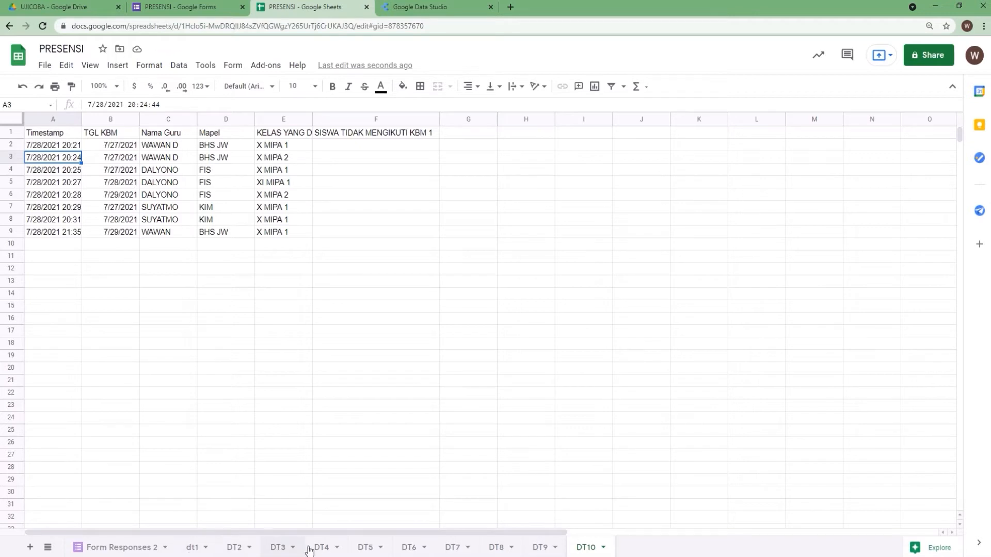
left_click(192, 547)
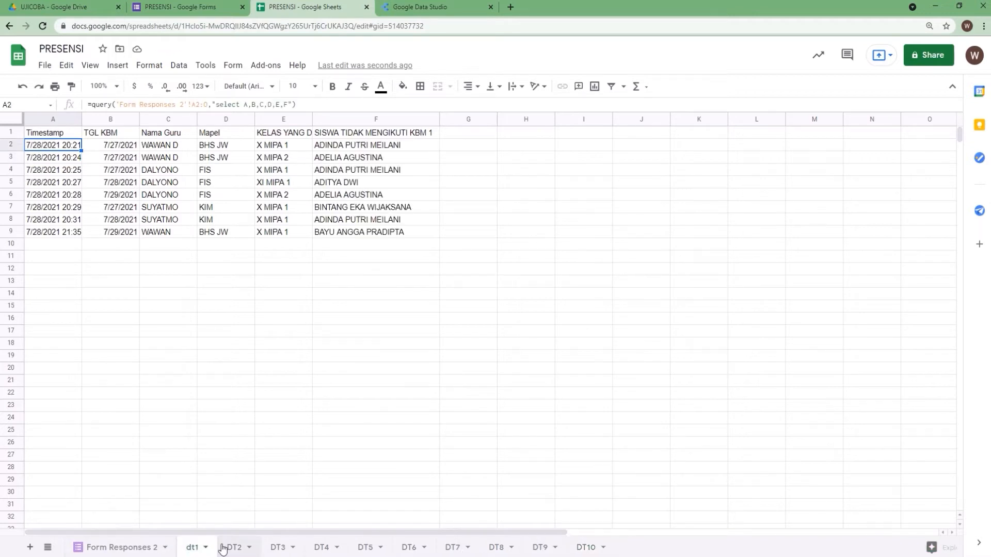
left_click(234, 547)
left_click(278, 548)
left_click(196, 547)
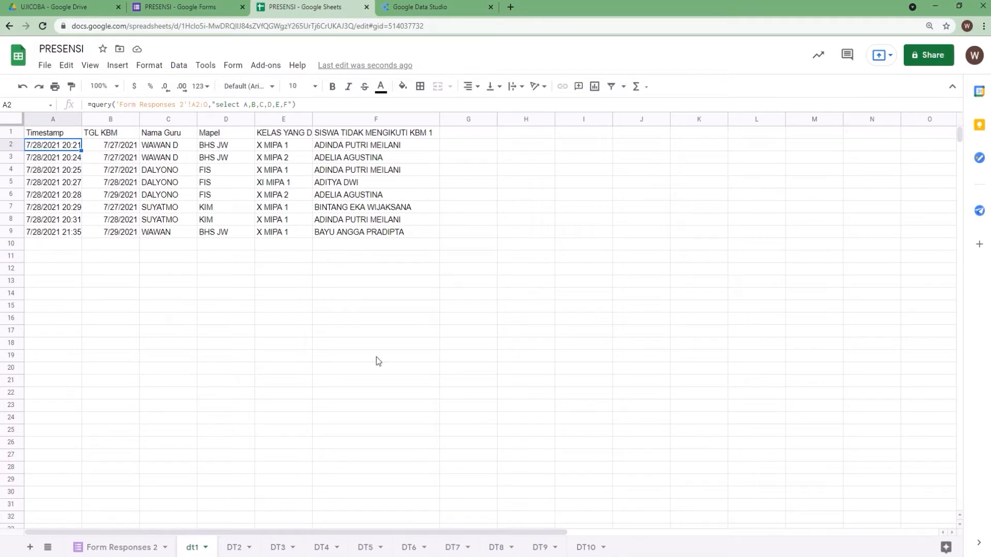
left_click(240, 549)
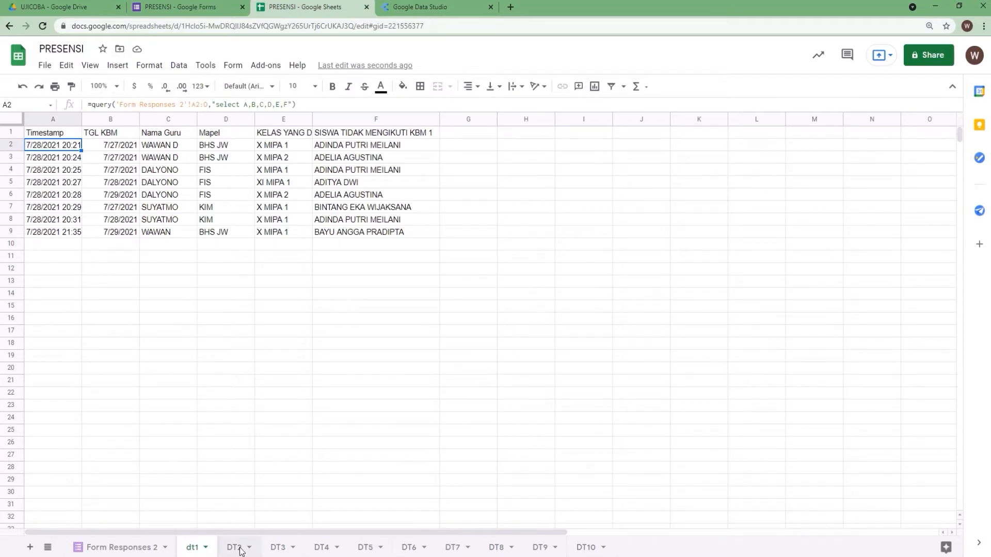
left_click(274, 548)
left_click(198, 550)
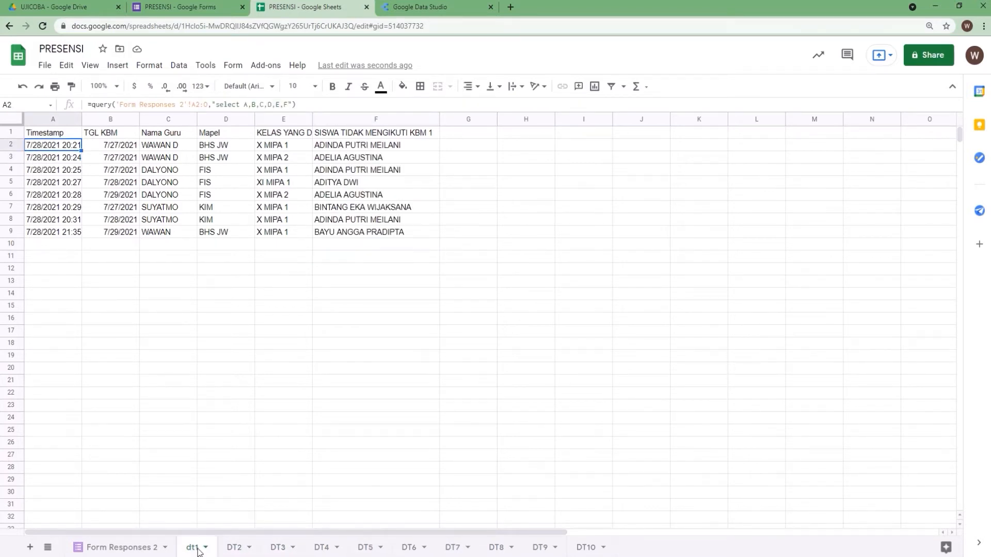
left_click(578, 549)
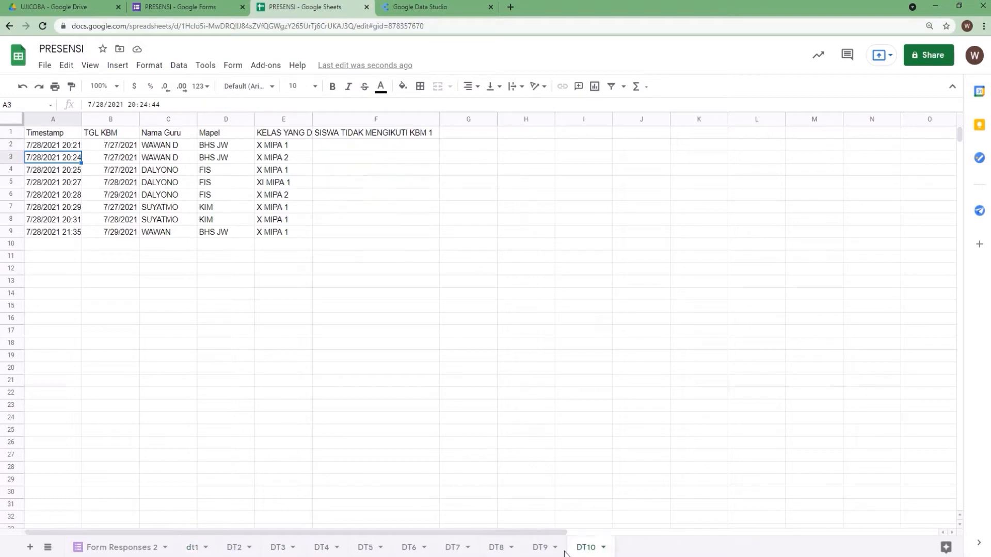
Add a new sheet and rename it TOTAL
left_click(30, 547)
right_click(638, 552)
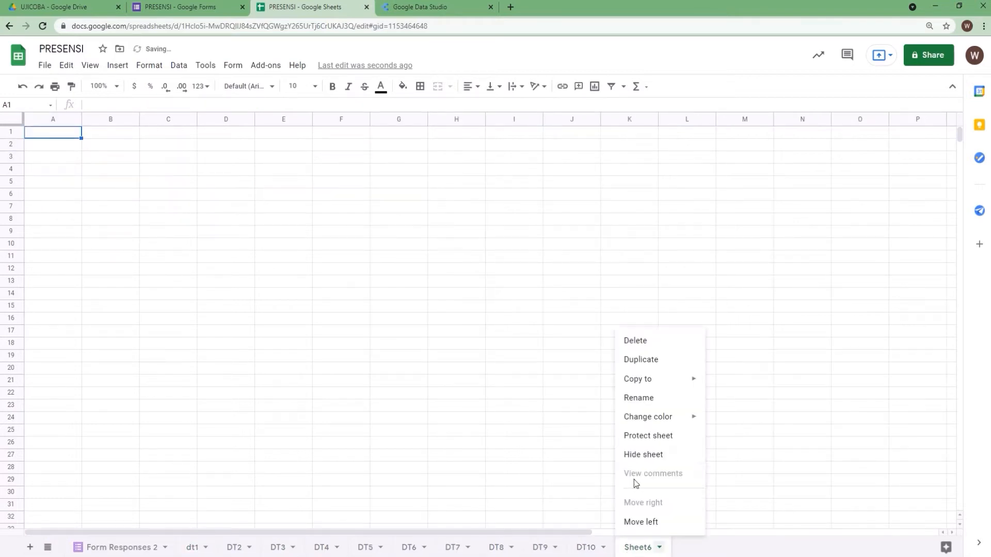
left_click(643, 400)
type("TOTAL")
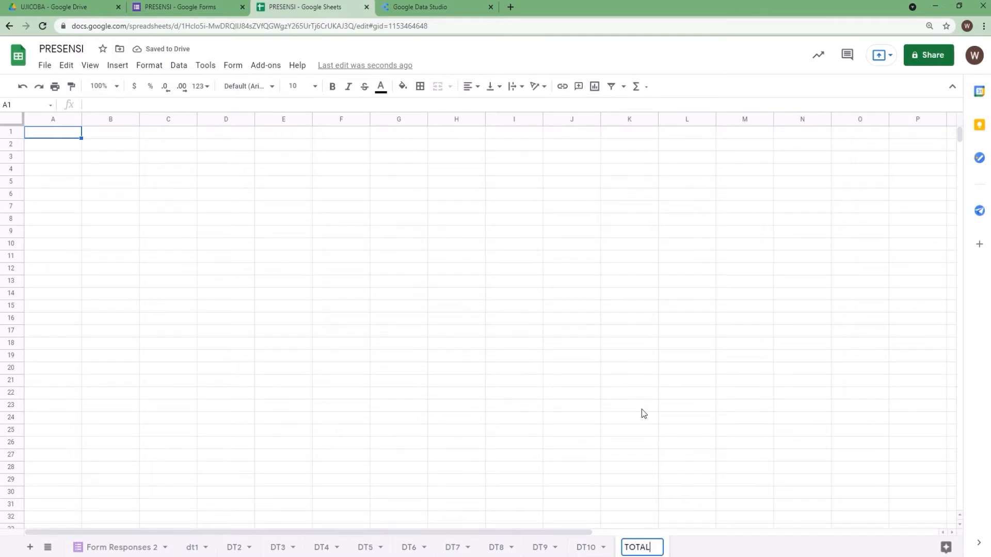
key("Return")
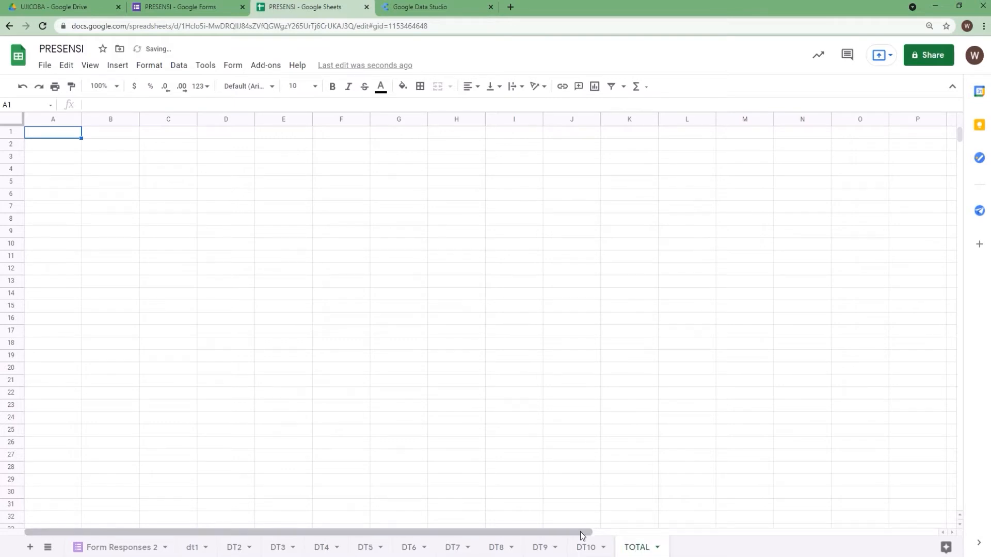
Copy the header cells A1 to F1 from DT10 and paste them into A1 of the TOTAL sheet
left_click(585, 547)
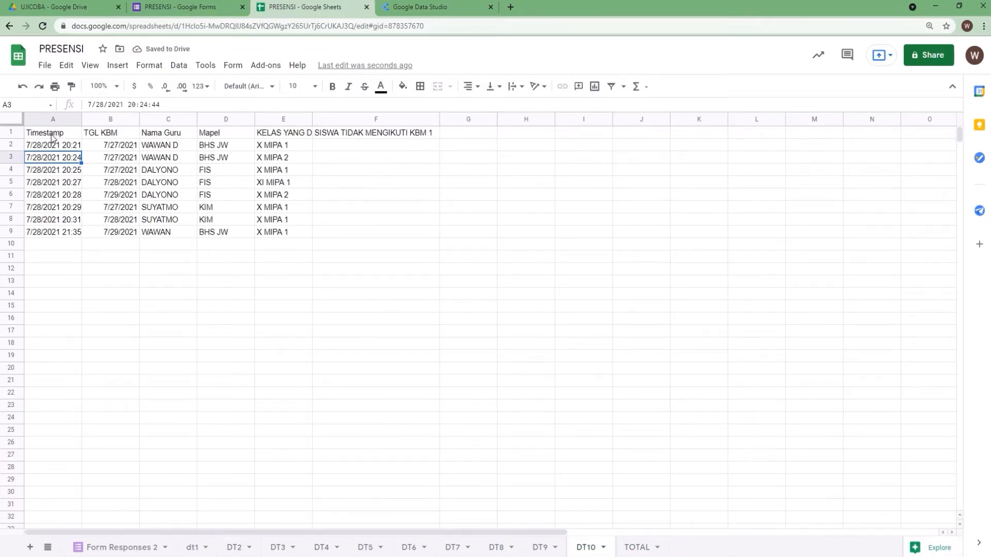
left_click_drag(52, 137, 321, 133)
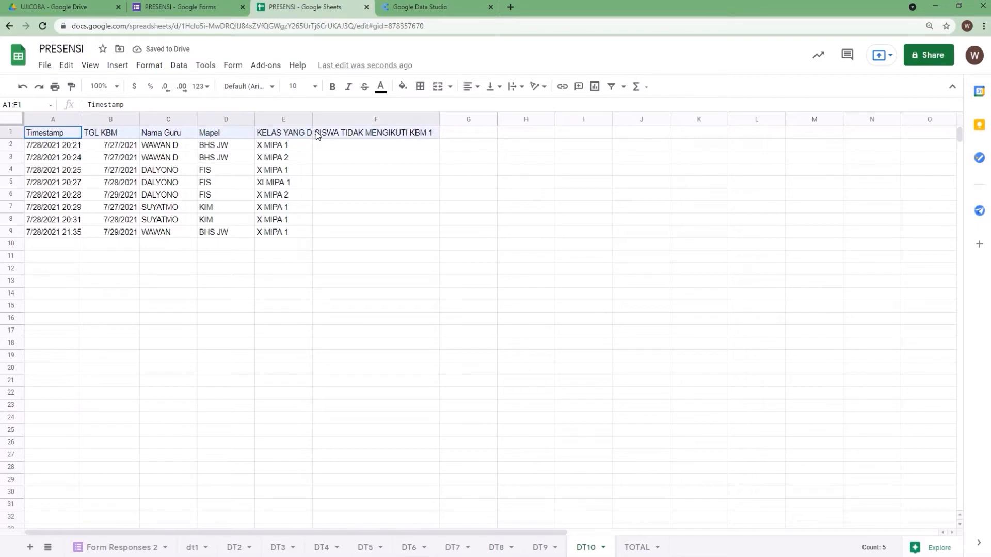
right_click(322, 134)
left_click(345, 162)
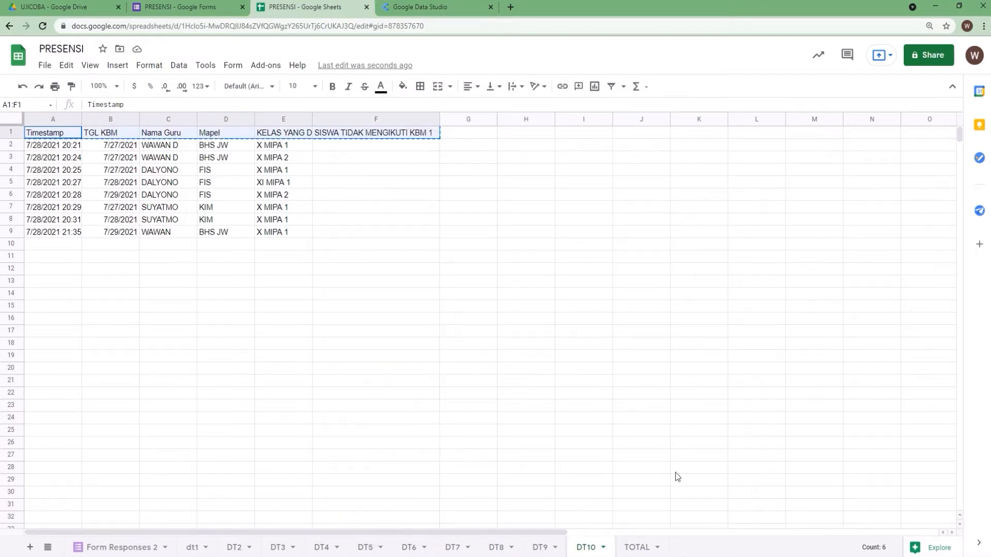
left_click(637, 547)
right_click(61, 131)
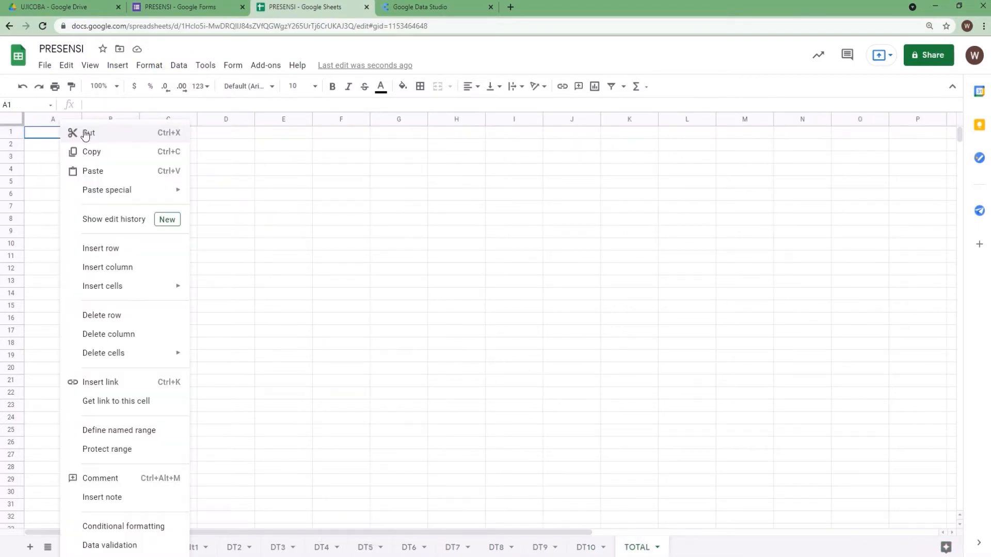
left_click(93, 172)
In TOTAL cell A2, start an array formula stacking the dt1 and DT2 ranges A2:F9, separated by semicolons
left_click(54, 147)
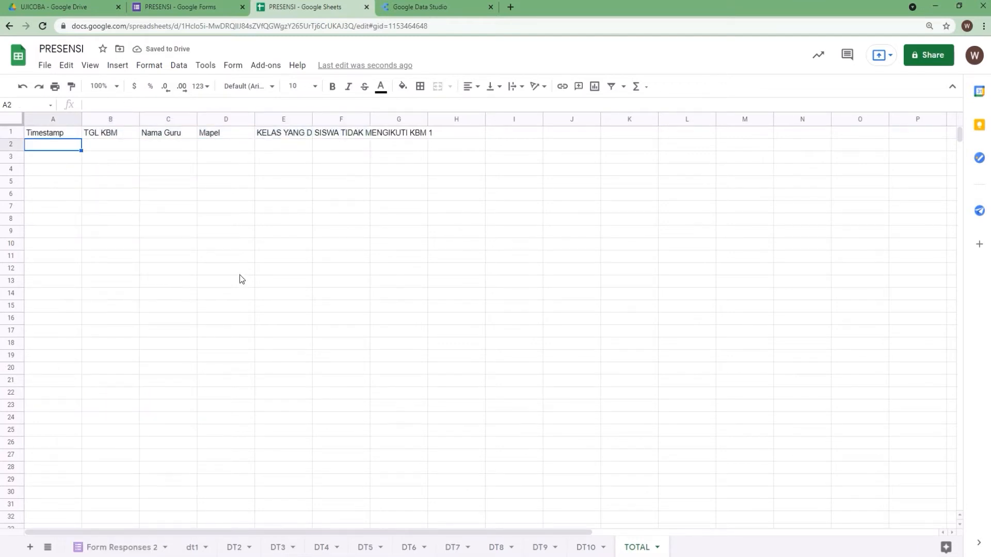
type("=")
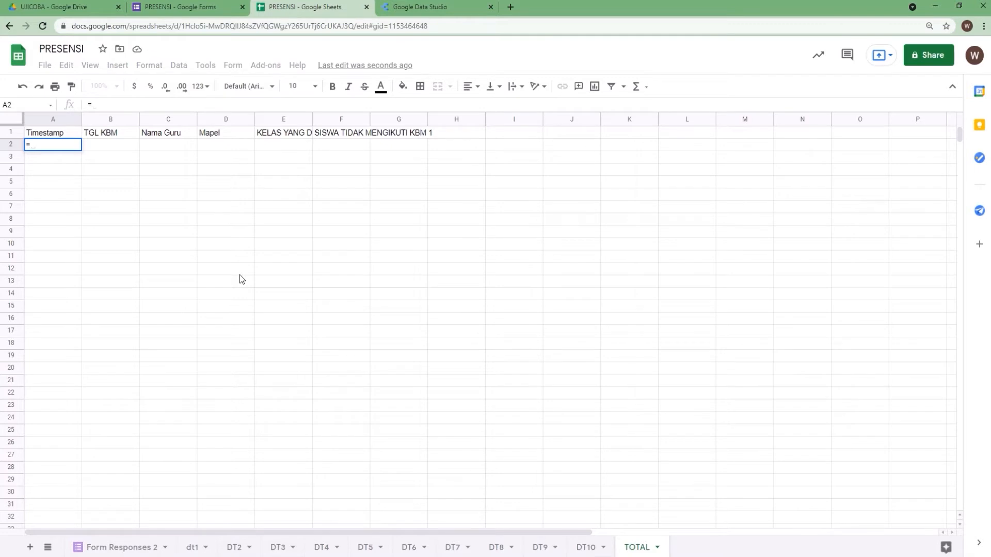
type("{")
left_click(192, 547)
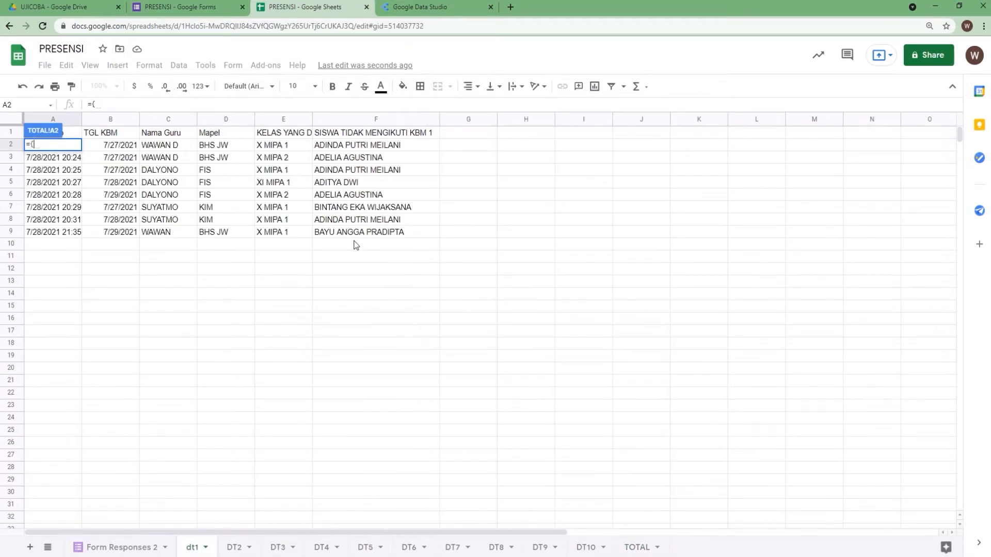
left_click_drag(356, 236, 56, 145)
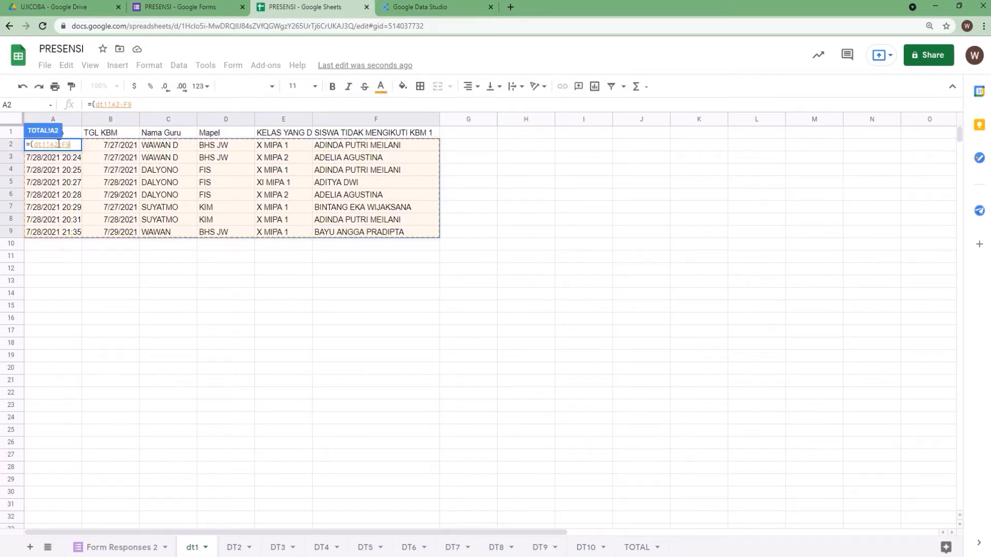
type(";")
left_click(235, 547)
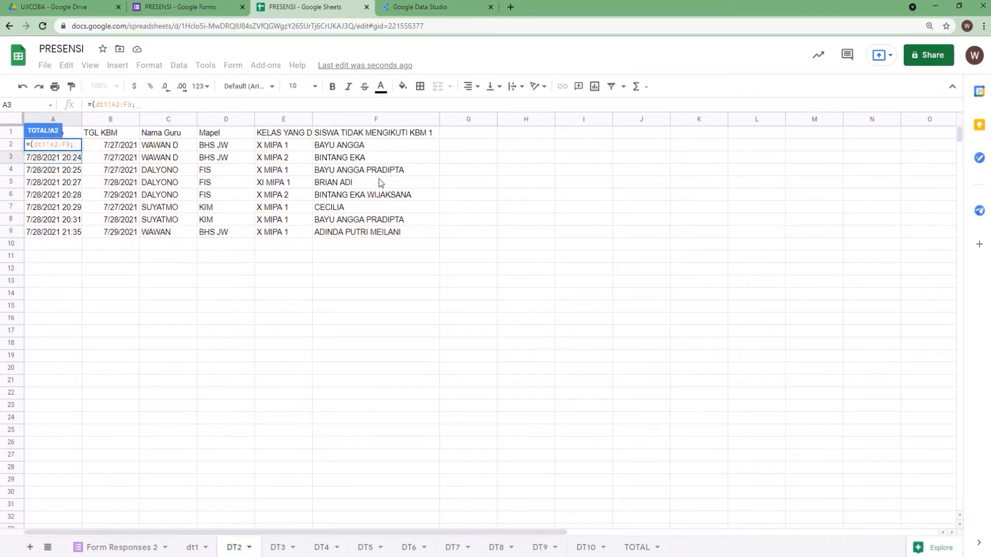
left_click_drag(373, 231, 62, 147)
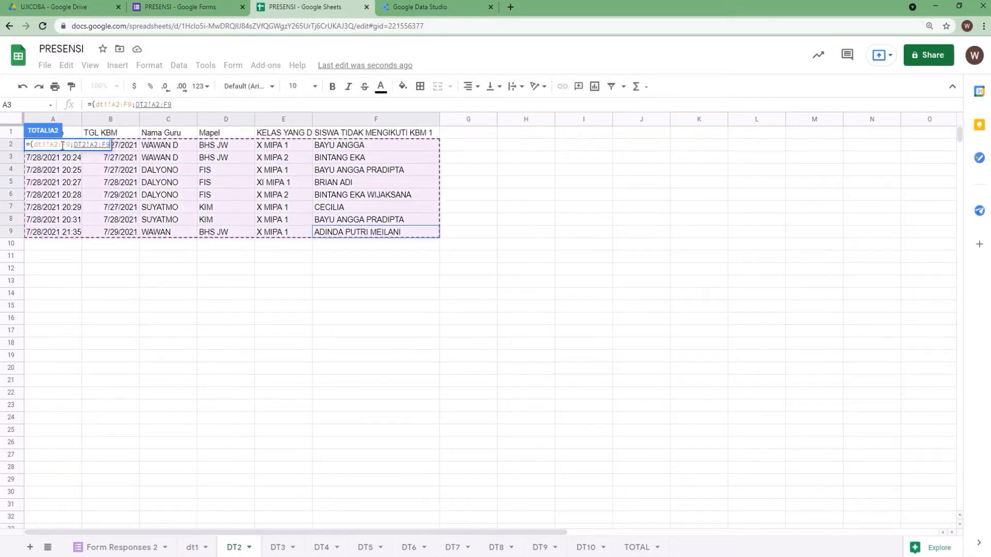
type(";")
Append the DT3, DT4, DT5 and DT6 ranges A2:F9 to the TOTAL array formula
left_click(278, 547)
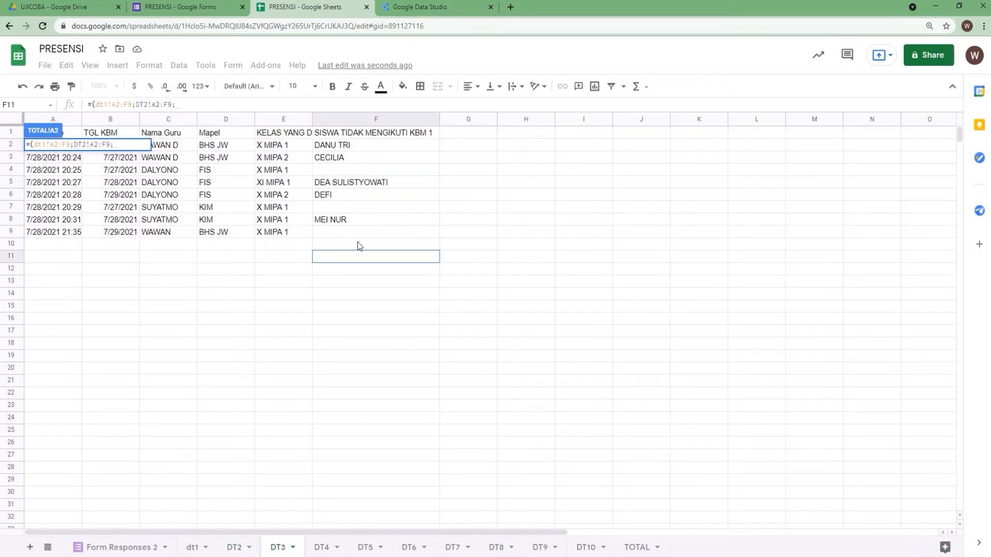
left_click_drag(360, 232, 52, 146)
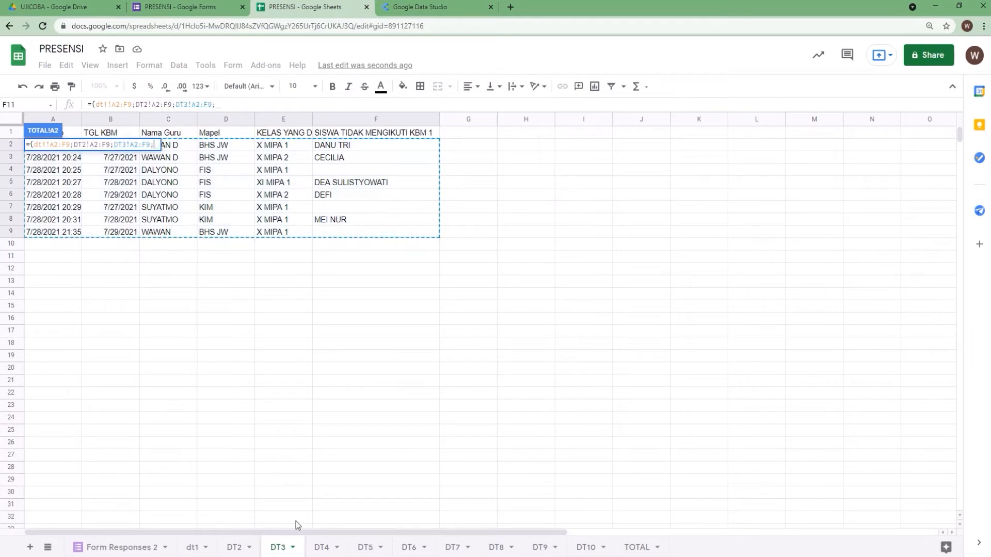
left_click(322, 547)
left_click_drag(348, 236, 62, 148)
type(";")
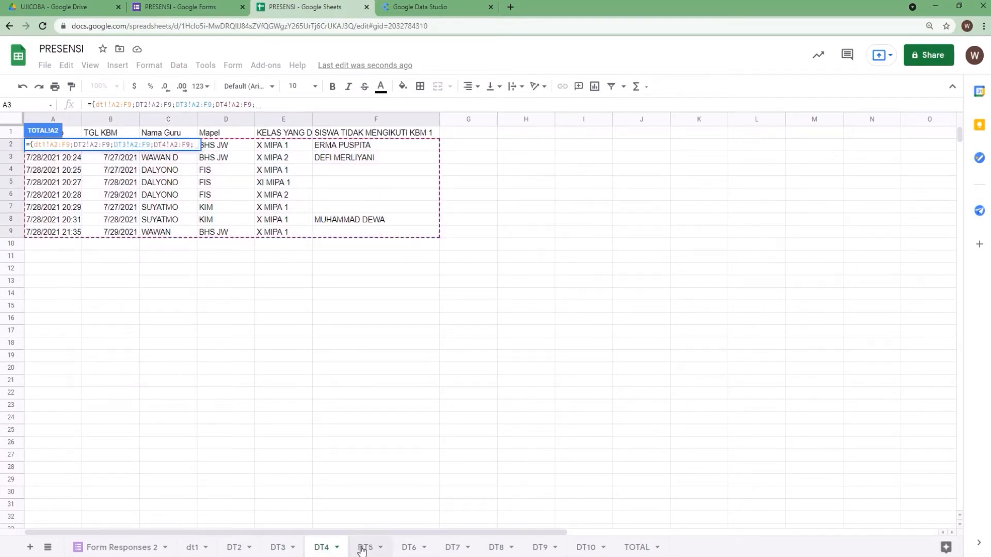
left_click(363, 547)
left_click_drag(333, 235, 51, 147)
type(";")
left_click(411, 546)
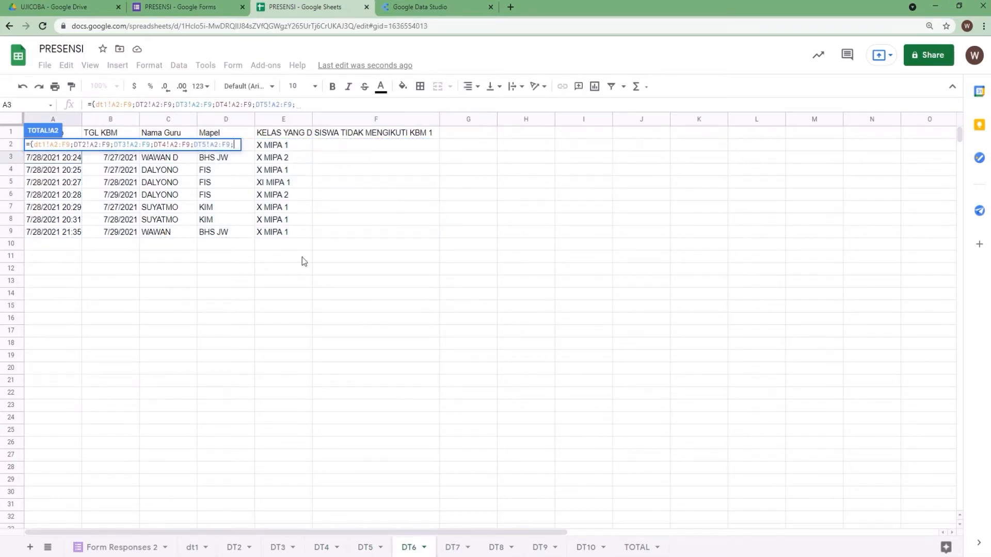
left_click_drag(339, 235, 48, 147)
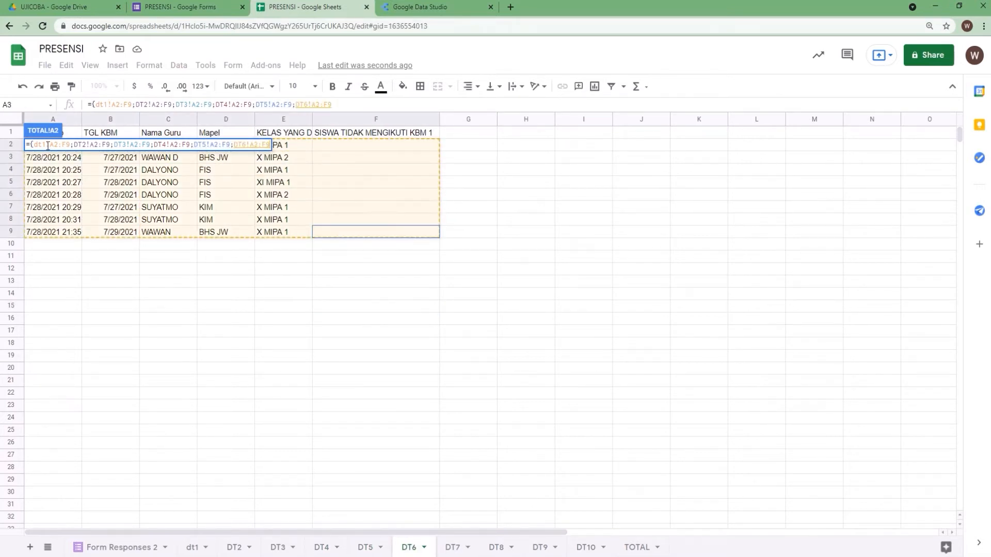
type(";")
Append the DT7 A3:F9, DT8 A2:F9, DT9 A2:F9 and DT10 A3:F9 ranges, close the brace and enter the formula
left_click(453, 547)
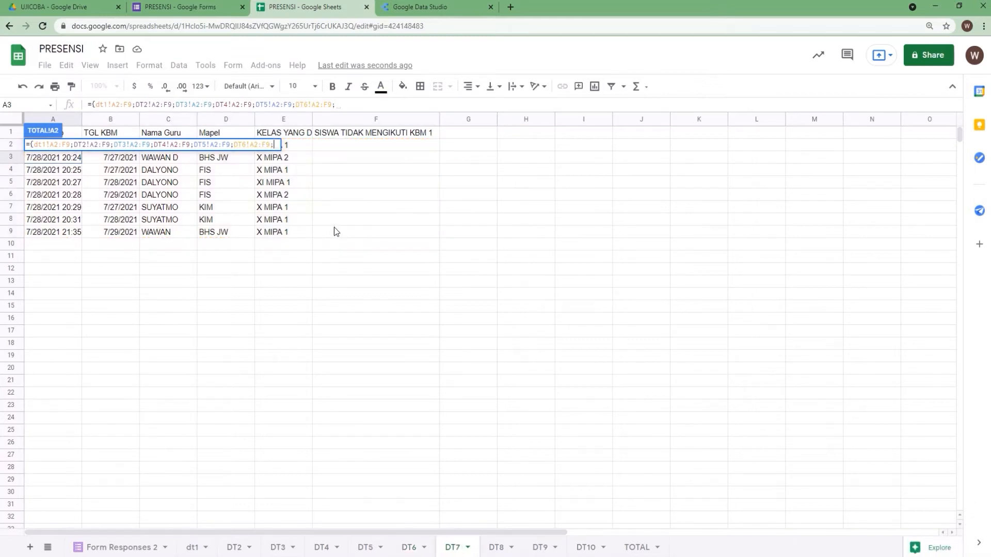
left_click_drag(334, 230, 69, 157)
type(";")
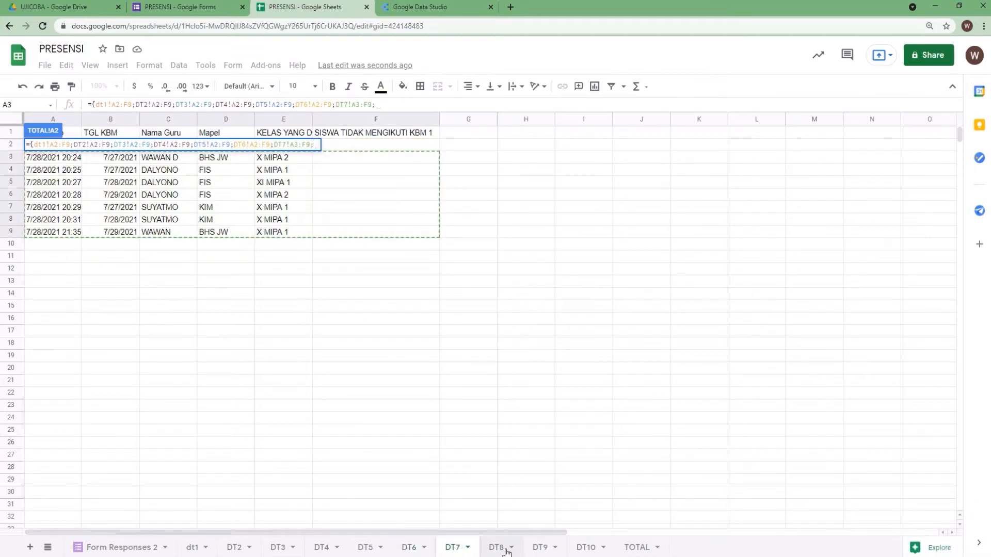
left_click(497, 548)
left_click_drag(354, 242, 57, 145)
type(";")
left_click(541, 548)
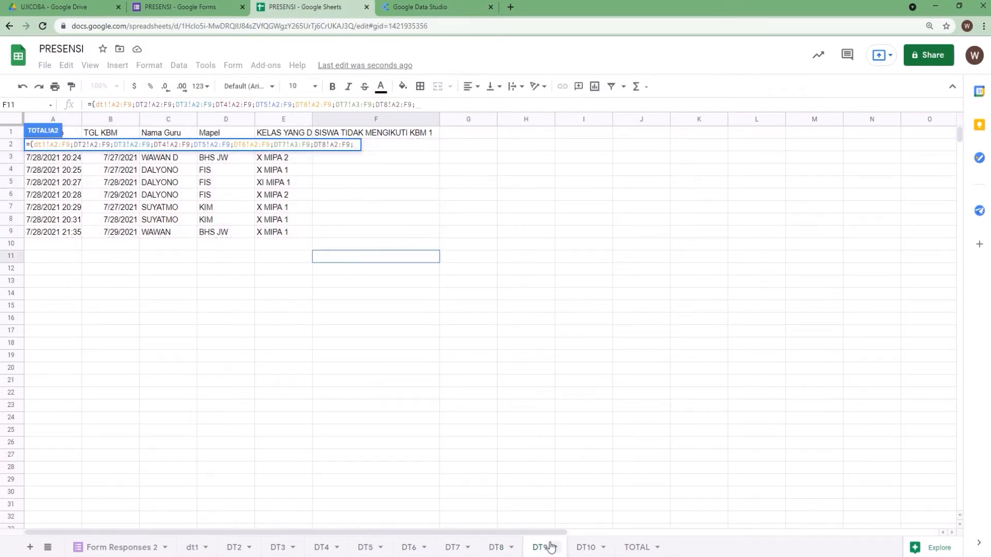
left_click_drag(347, 234, 48, 153)
type(";")
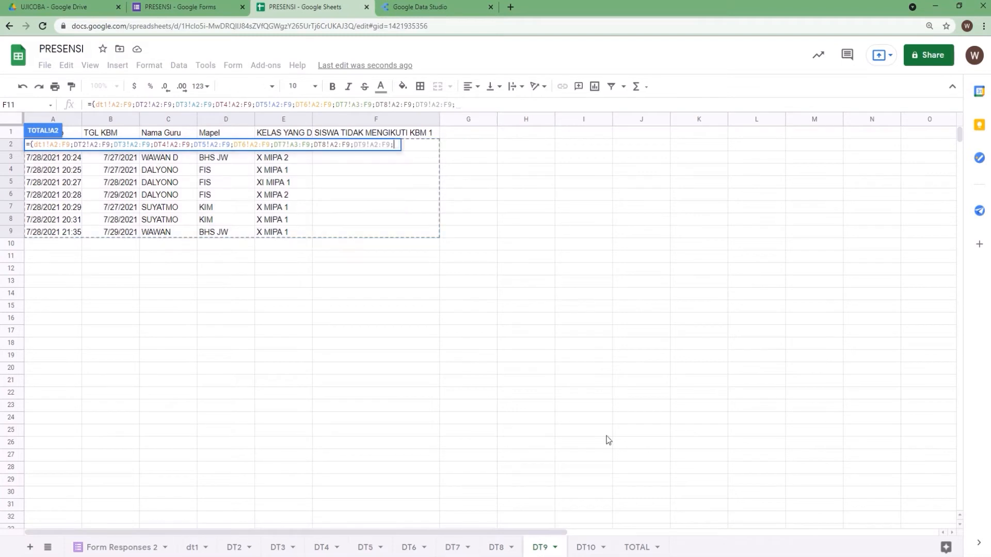
left_click(586, 547)
left_click_drag(350, 233, 80, 161)
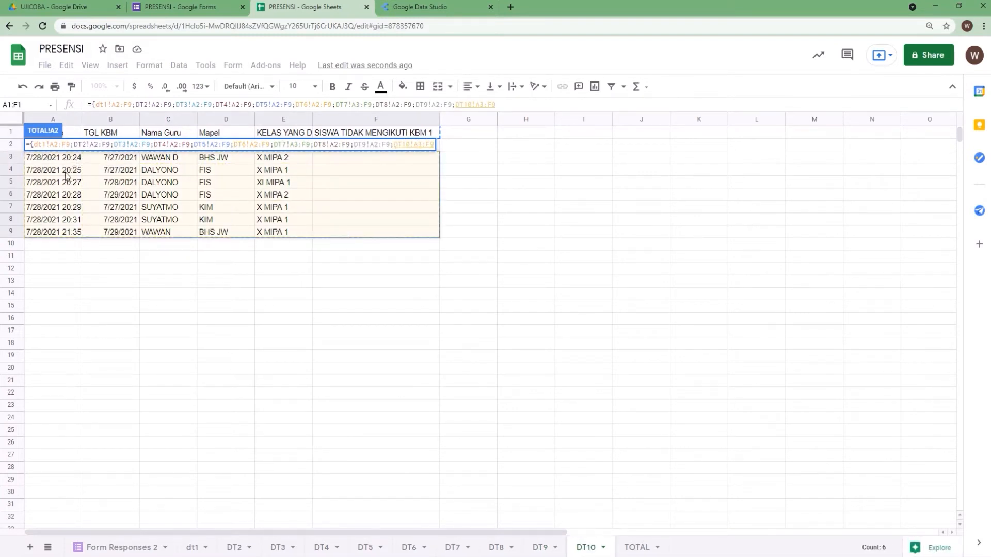
left_click(503, 108)
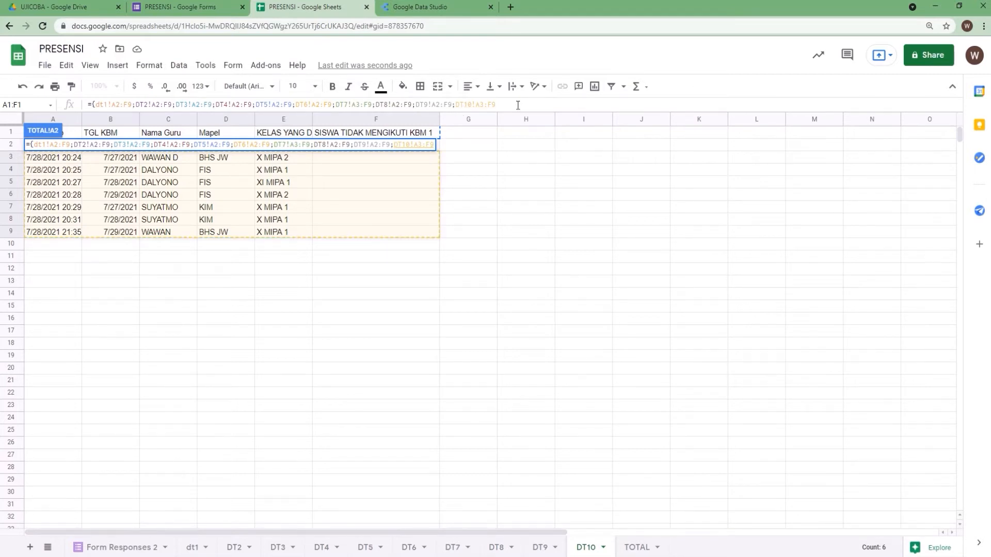
type("}")
key("Return")
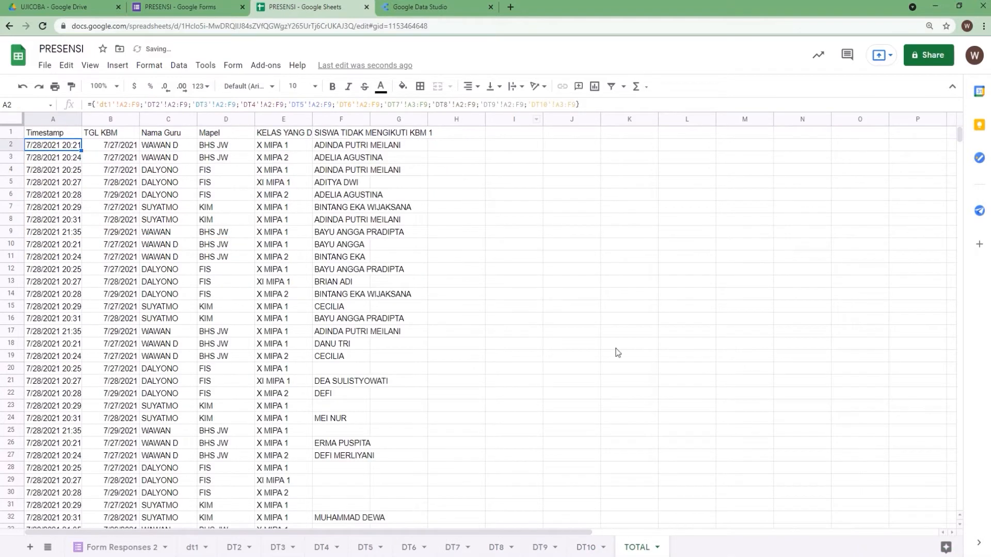
Compare the stacked rows in TOTAL with the dt1, DT2, DT3 and Form Responses 2 sheets
mouse_move(959, 141)
left_mouse_down()
mouse_move(956, 172)
mouse_move(952, 125)
left_mouse_up()
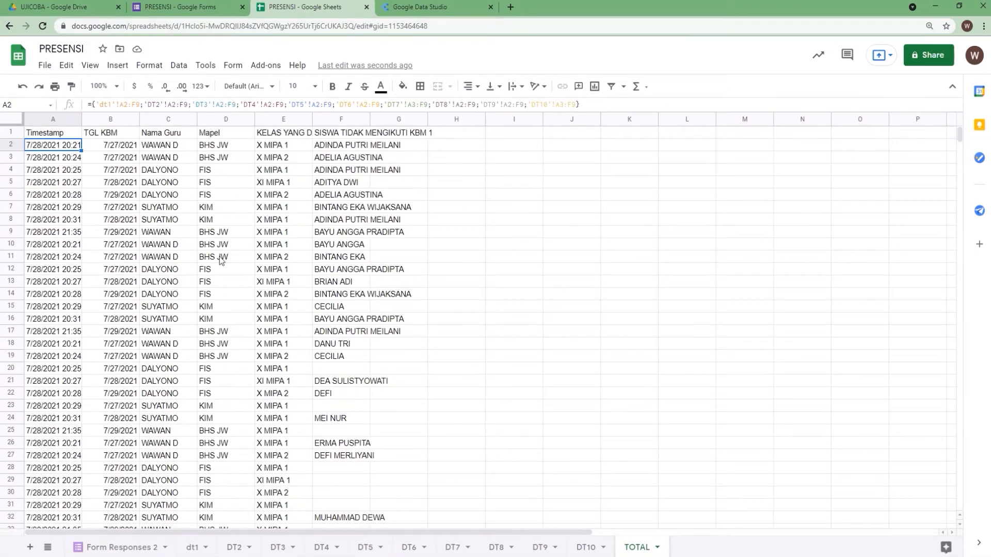
left_click(194, 547)
left_click(235, 548)
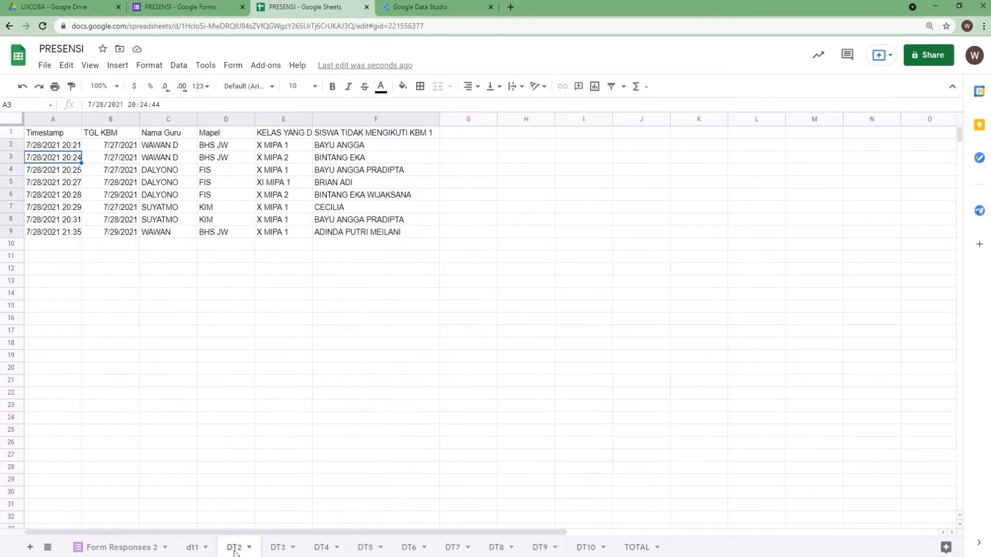
left_click(282, 550)
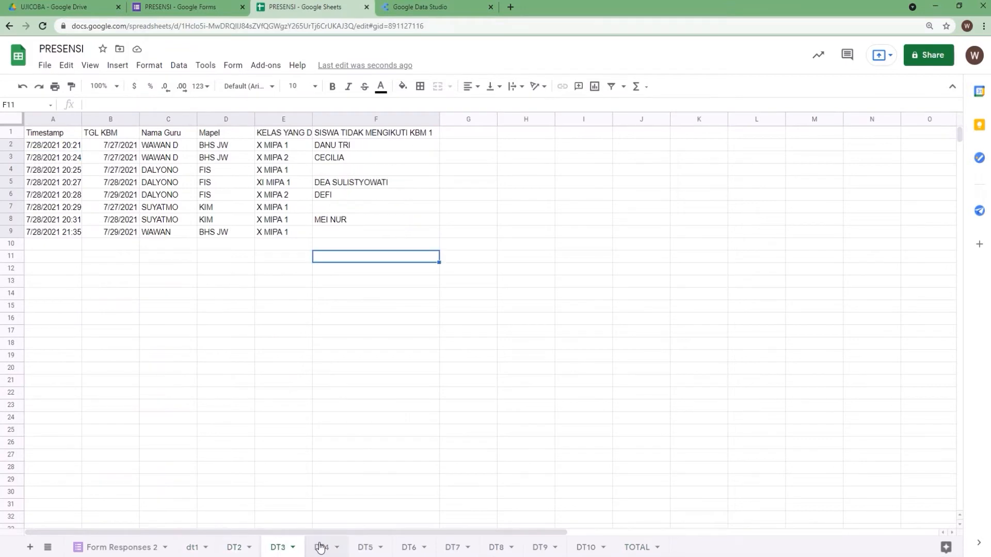
left_click(626, 545)
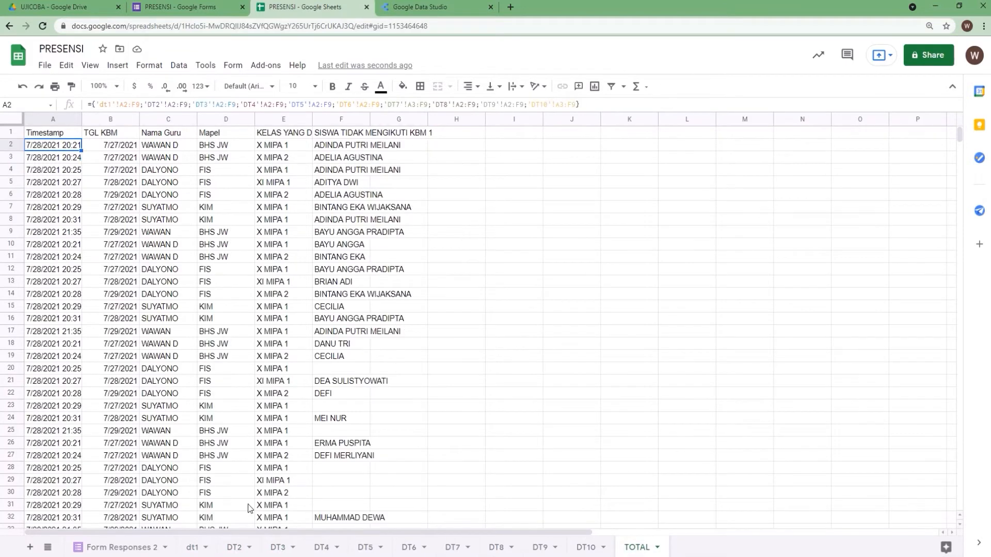
left_click(193, 547)
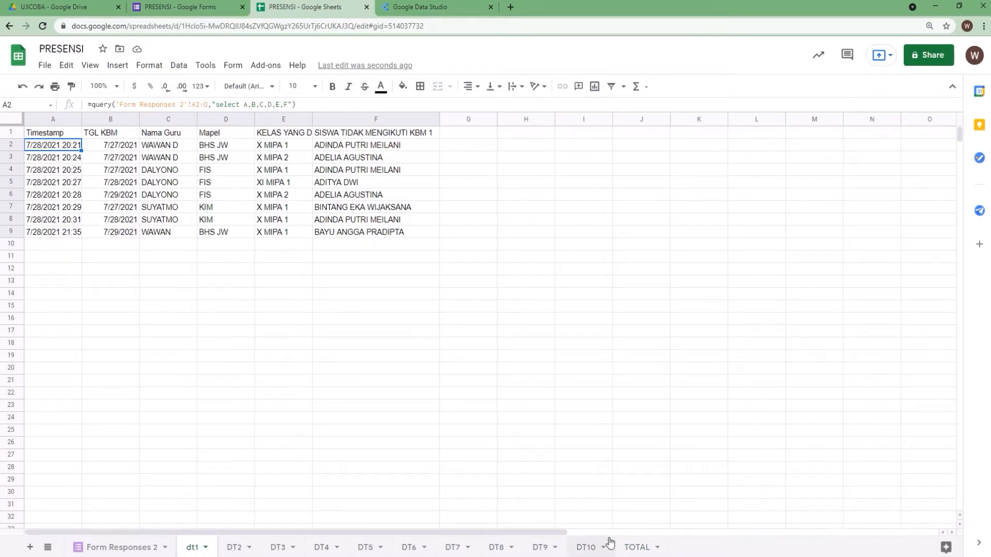
left_click(634, 549)
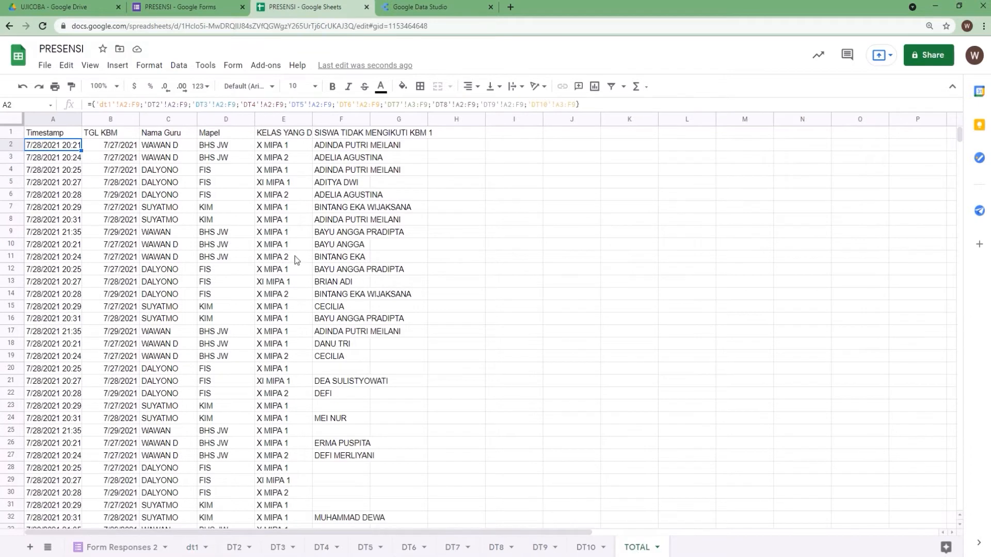
left_click(194, 549)
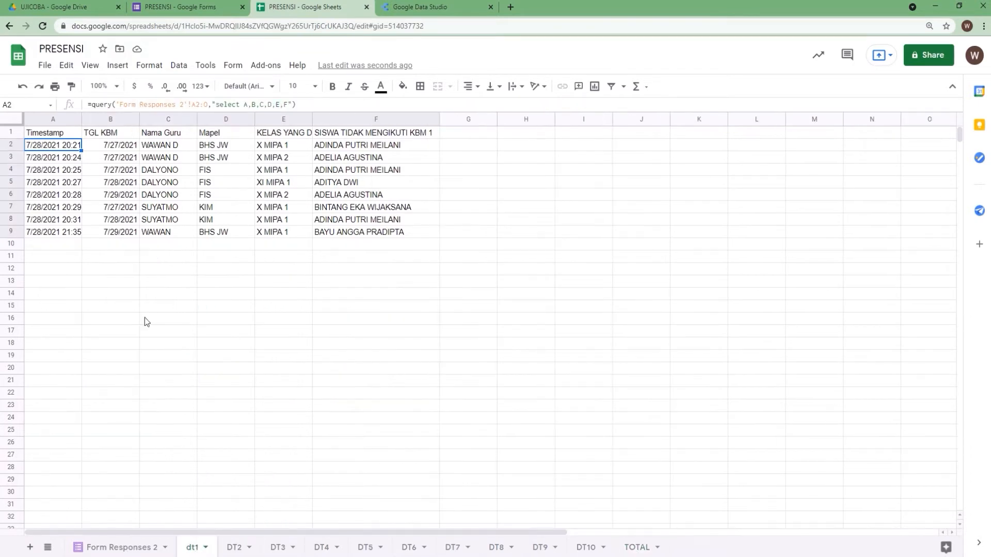
left_click(128, 546)
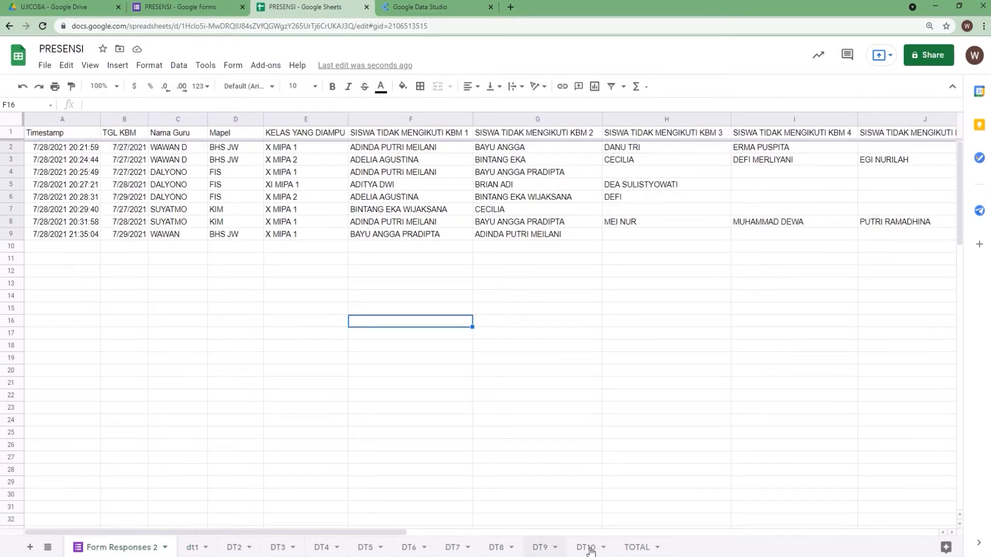
left_click(638, 548)
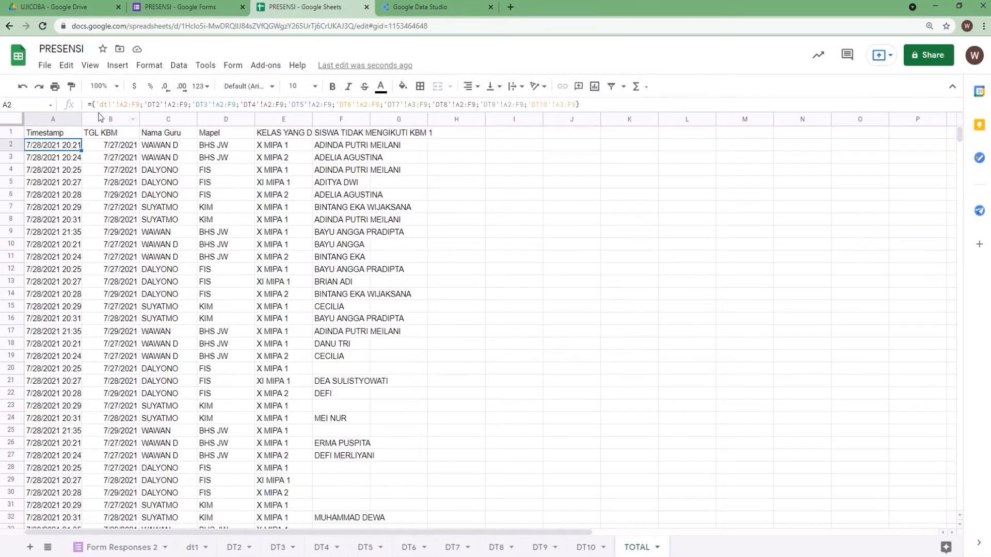
Edit the TOTAL formula so each sheet range is open-ended, ending at column F instead of F9
left_click(139, 104)
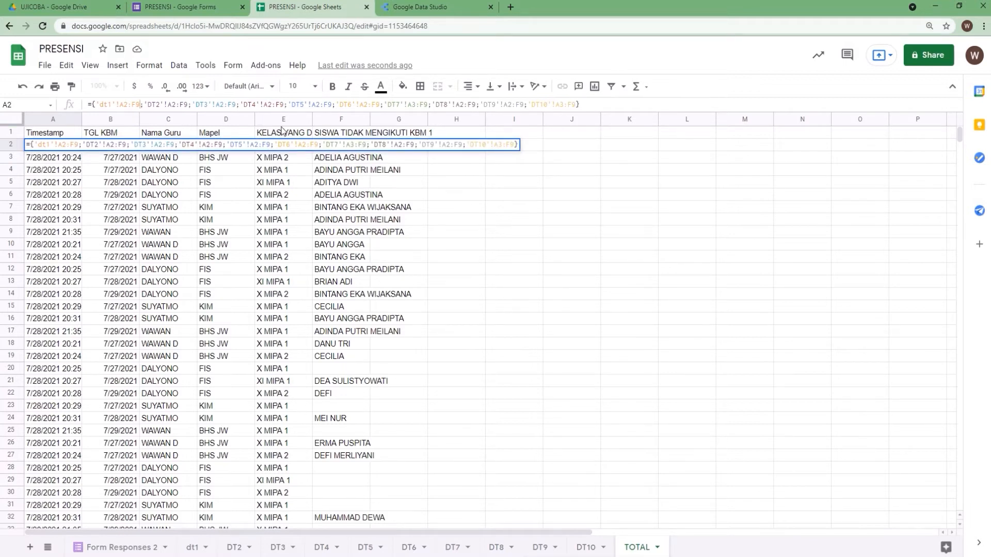
key("BackSpace")
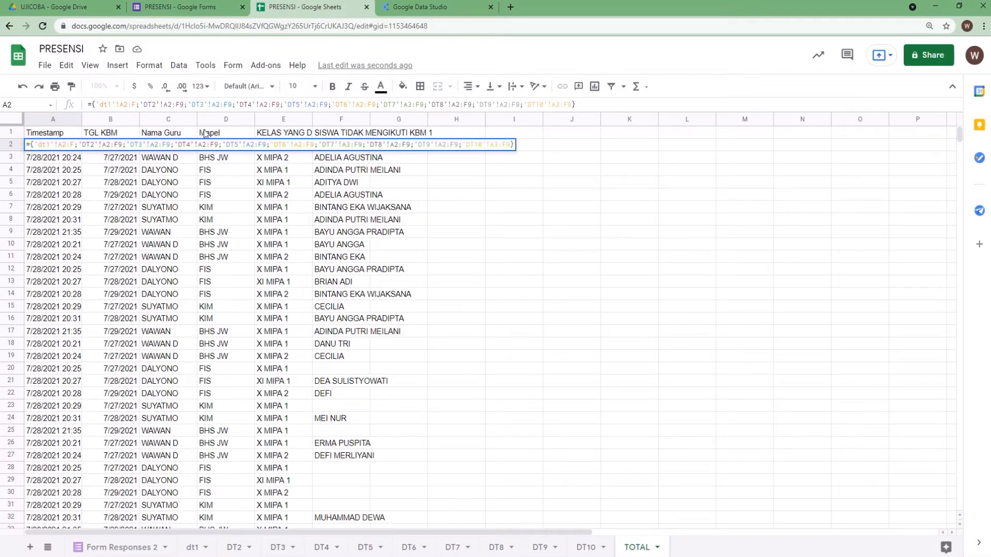
key("BackSpace")
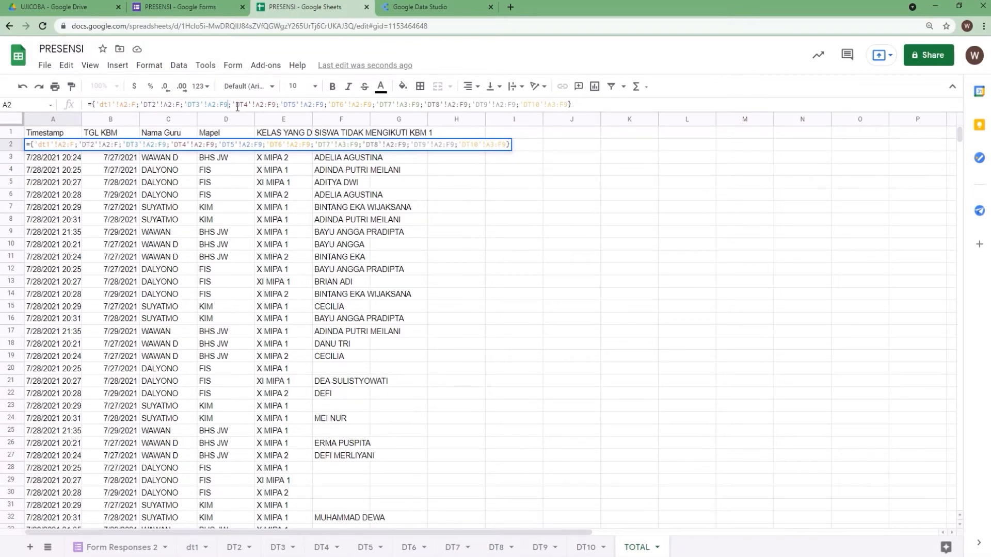
key("BackSpace")
left_click(273, 107)
key("BackSpace")
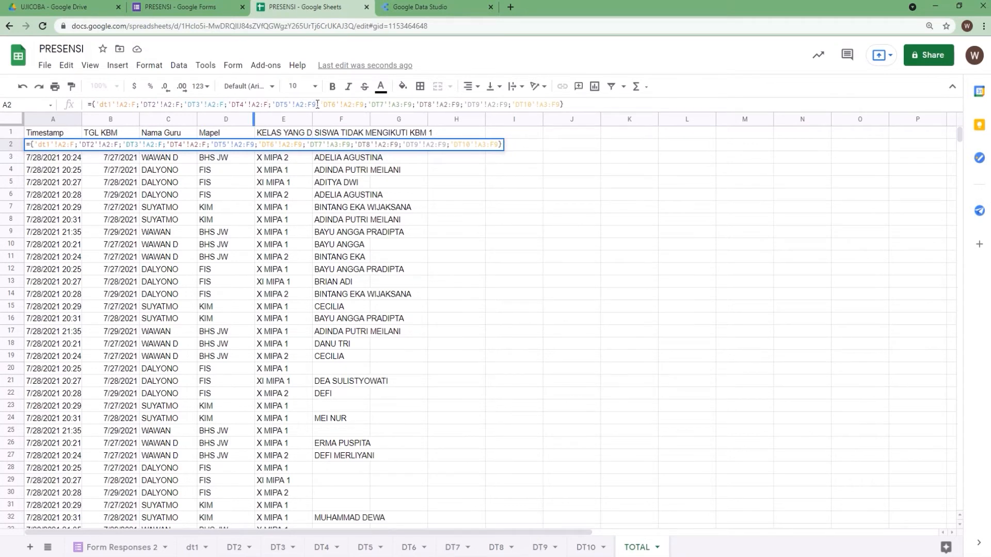
left_click(317, 105)
key("BackSpace")
left_click(360, 106)
key("BackSpace")
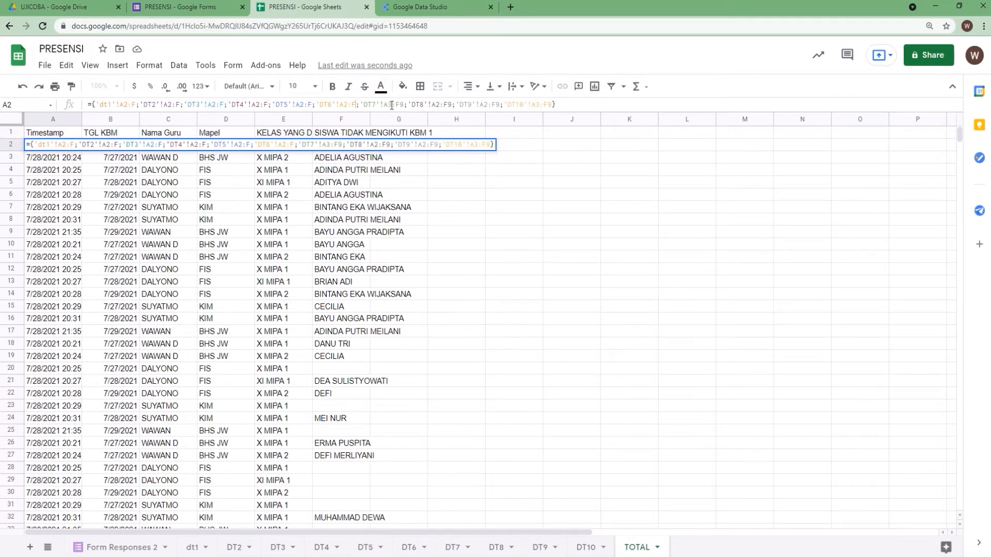
left_click(403, 106)
key("BackSpace")
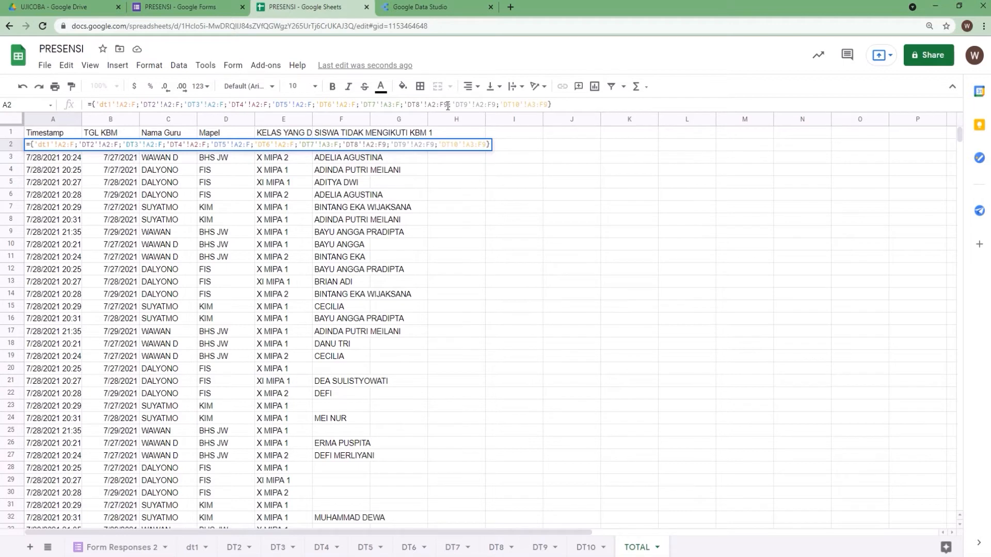
left_click(448, 106)
key("BackSpace")
left_click(493, 105)
key("BackSpace")
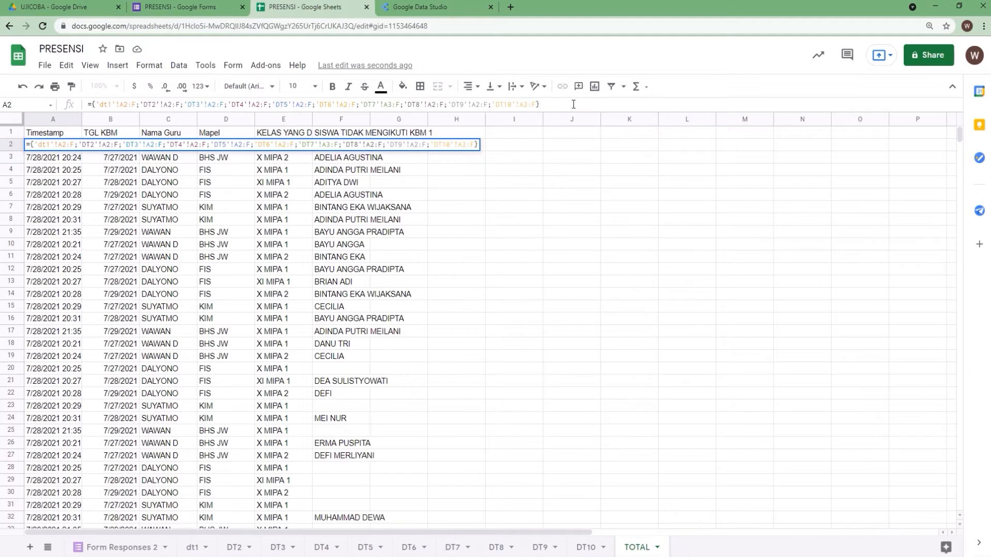
key("Return")
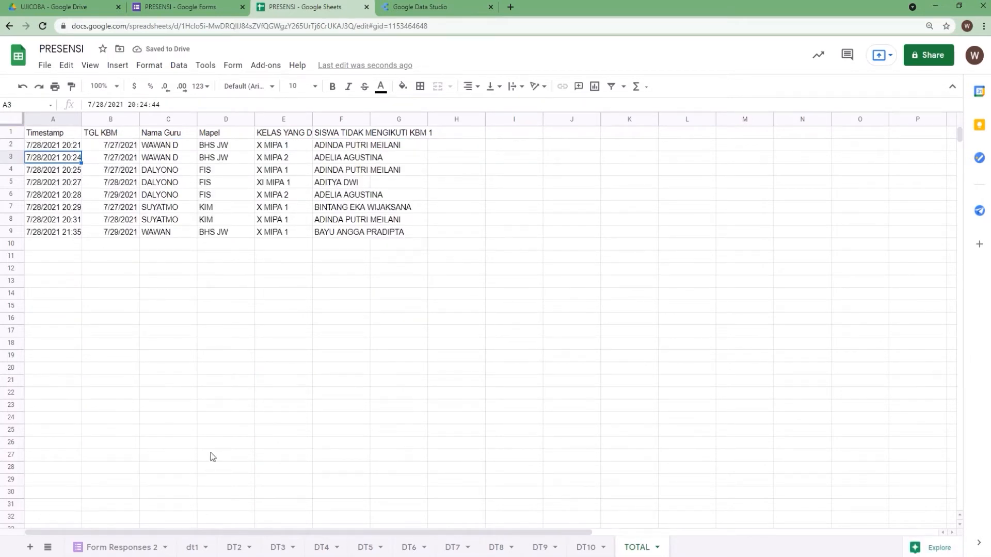
Compare the rows in the TOTAL sheet with the dt1 and DT2 query sheets
left_click(192, 547)
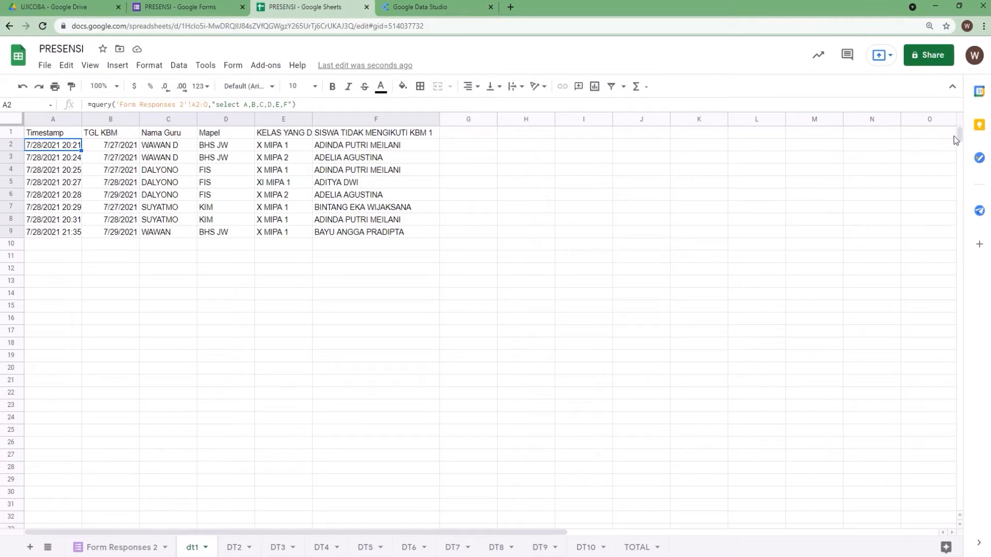
left_click_drag(960, 138, 977, 111)
left_click(235, 547)
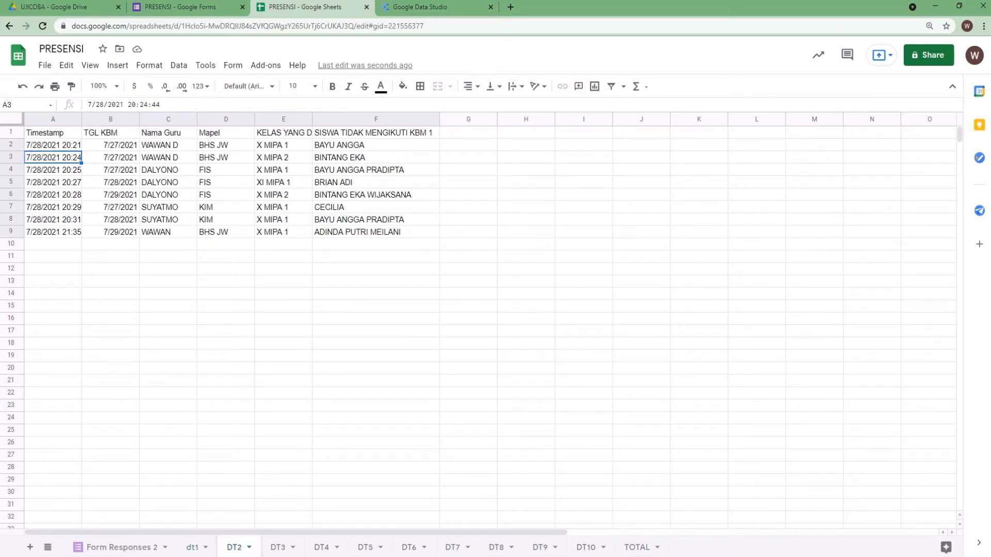
left_click(638, 548)
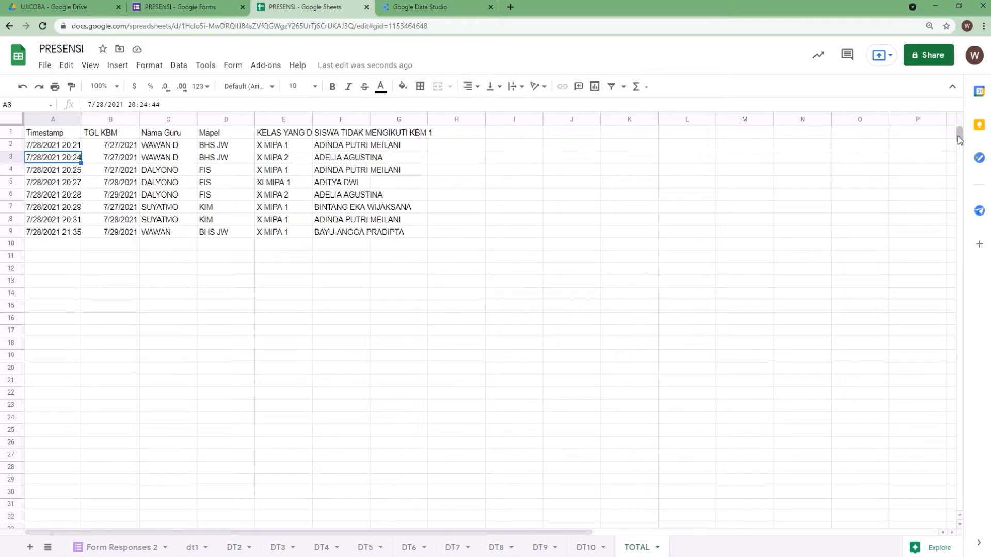
mouse_move(958, 137)
left_mouse_down()
mouse_move(964, 216)
mouse_move(962, 130)
left_mouse_up()
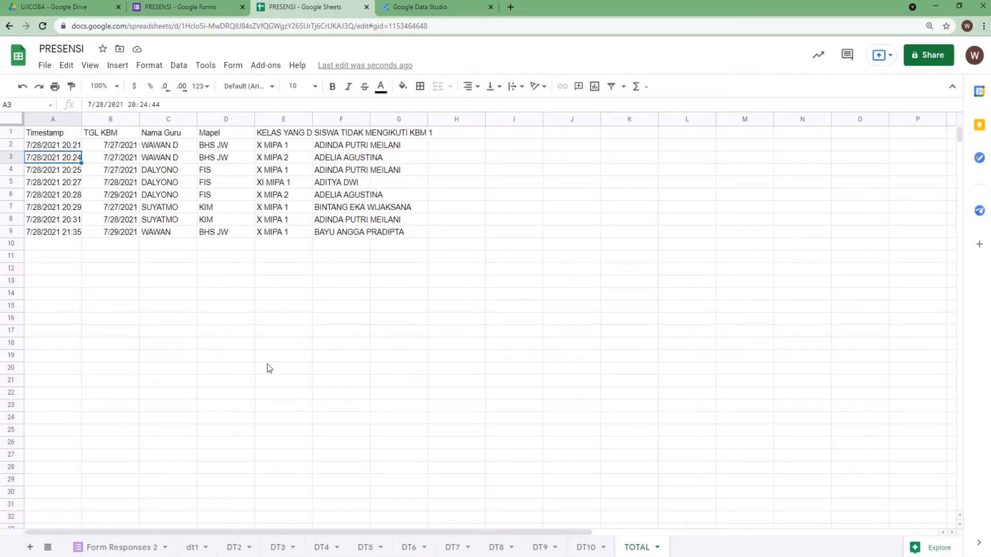
left_click(193, 548)
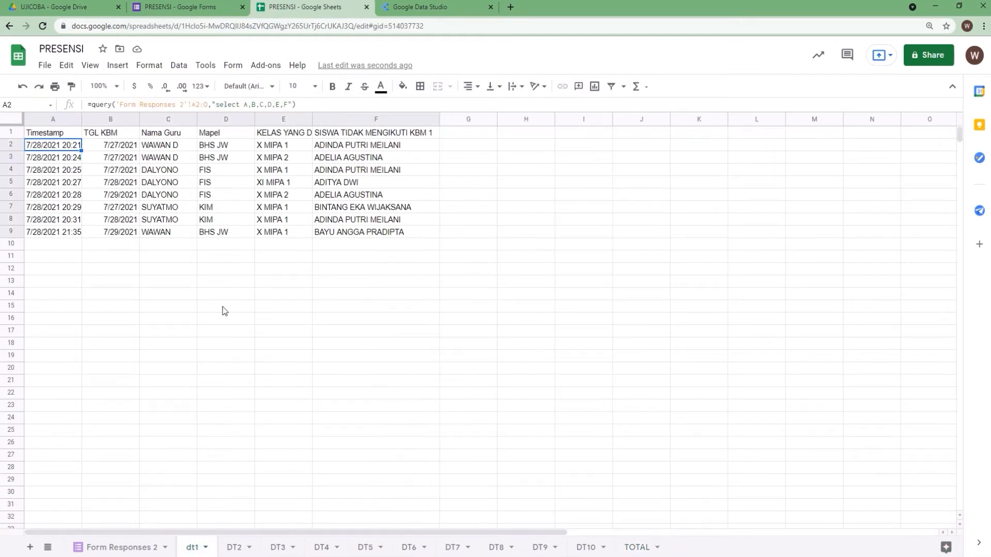
left_click(641, 548)
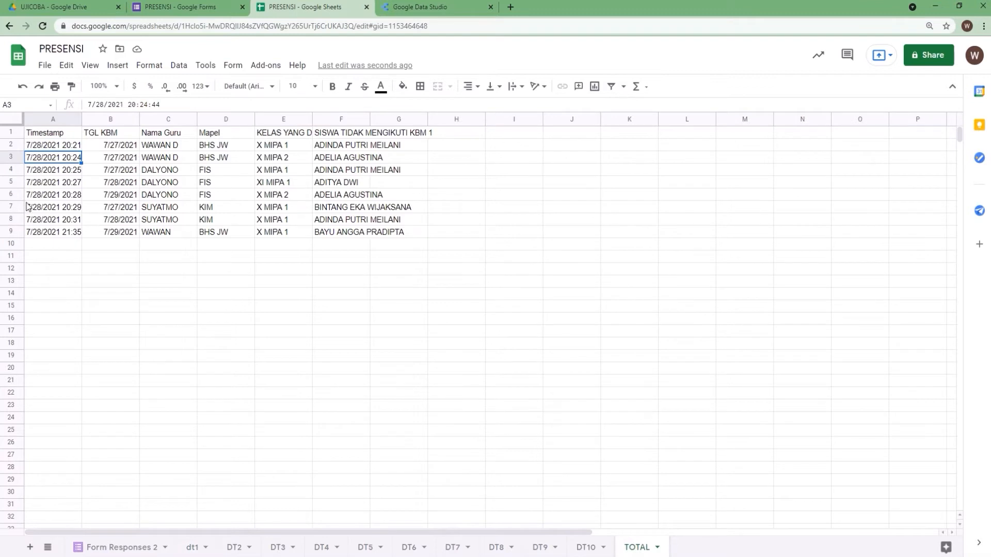
Wrap the TOTAL array formula in QUERY with "SELECT * WHERE Col6 is not null" to drop empty rows
left_click(45, 147)
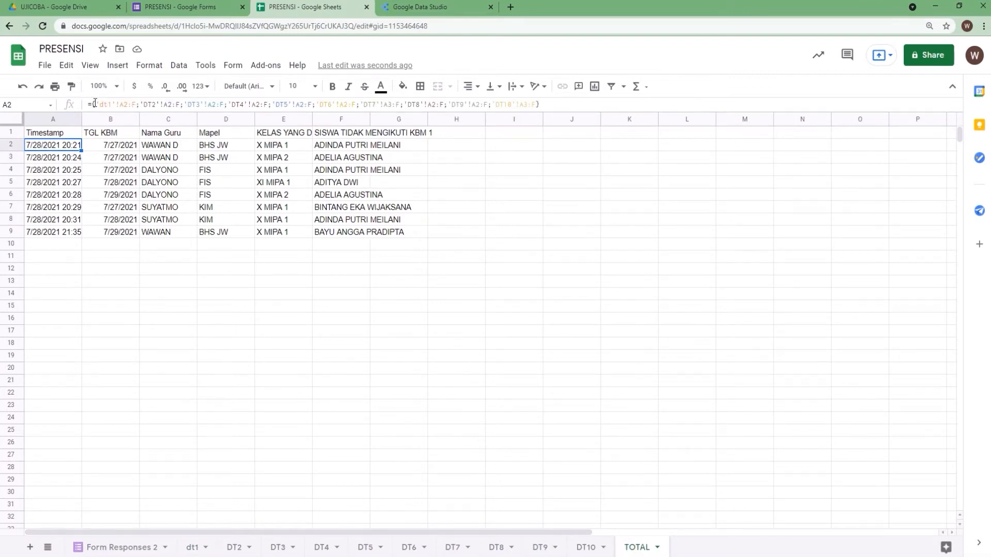
left_click(111, 102)
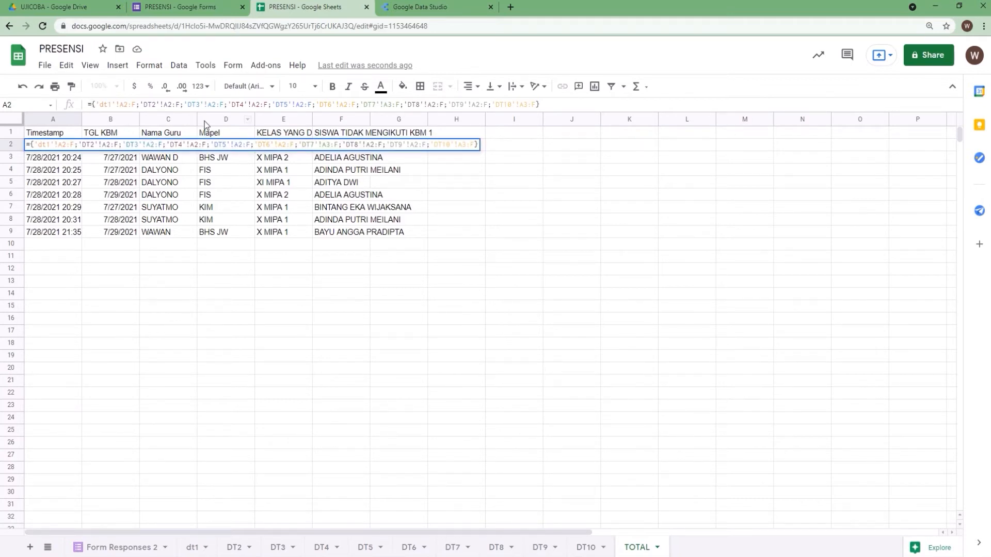
type("QUERY")
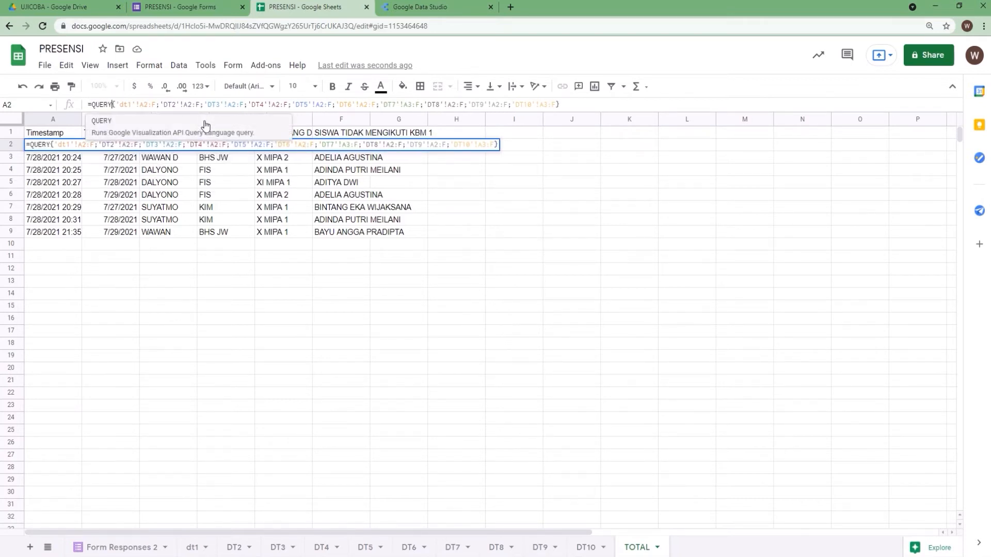
type("(")
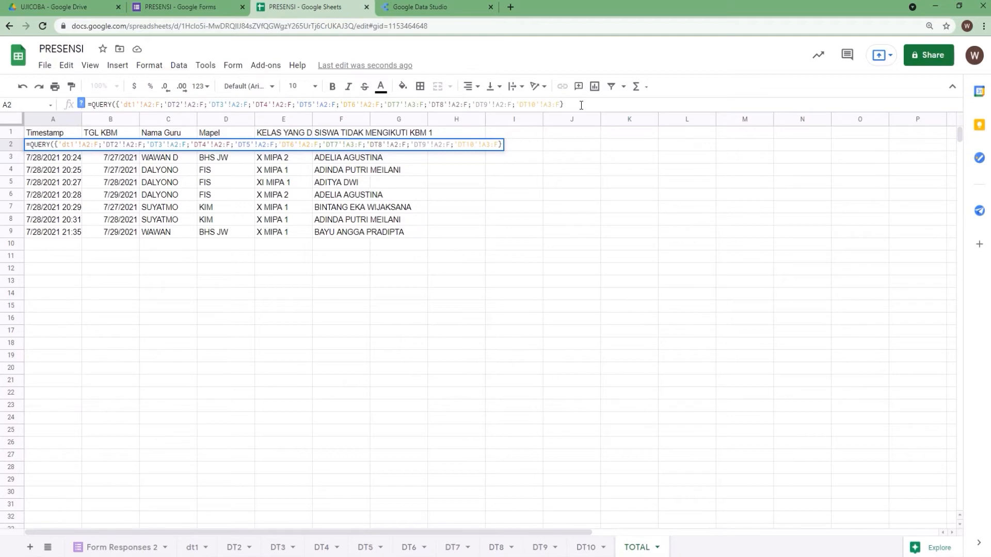
type(";")
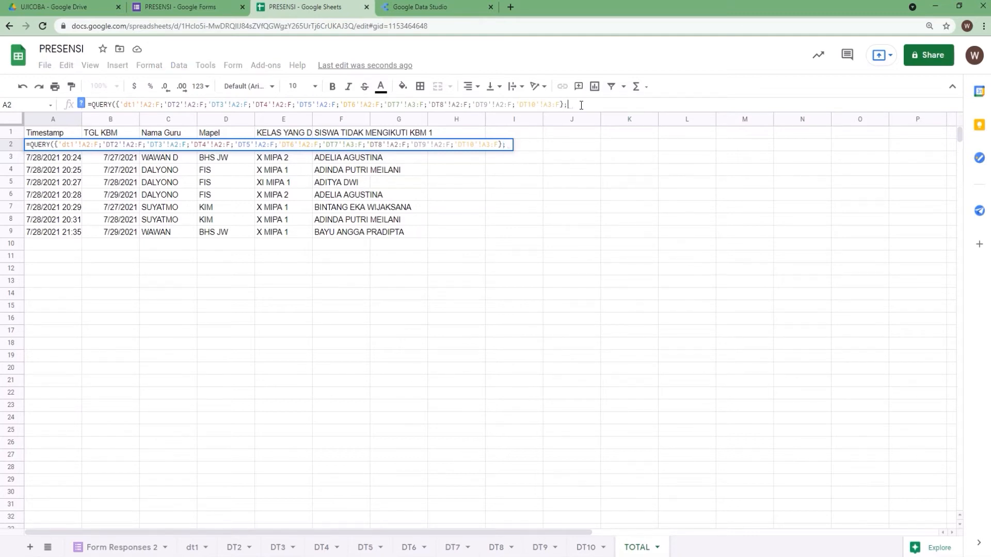
type("SELECT")
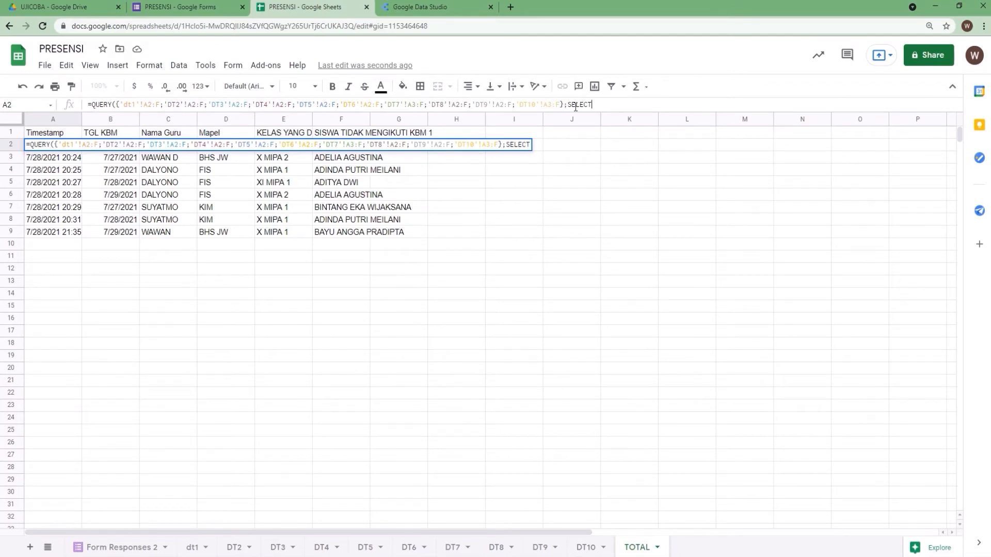
type("\"")
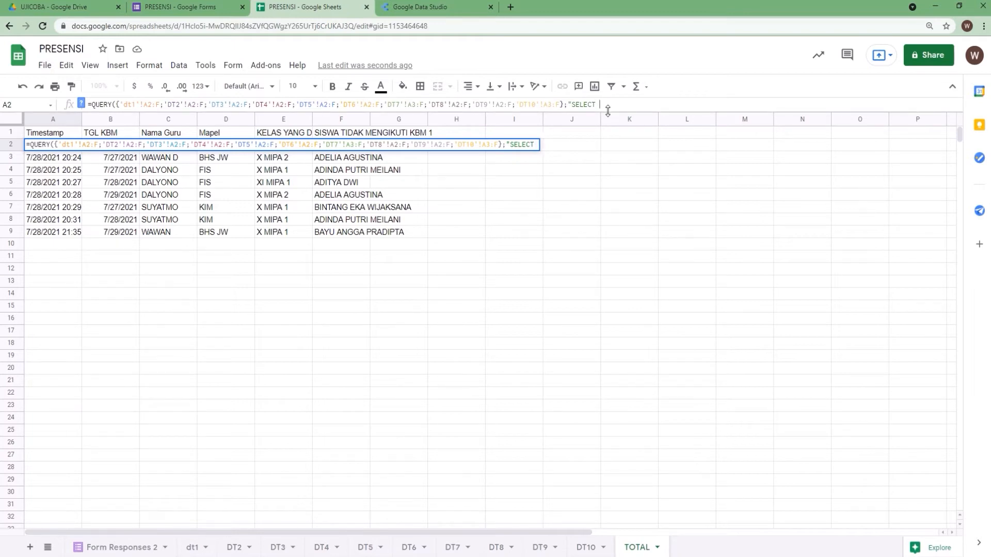
type(" *")
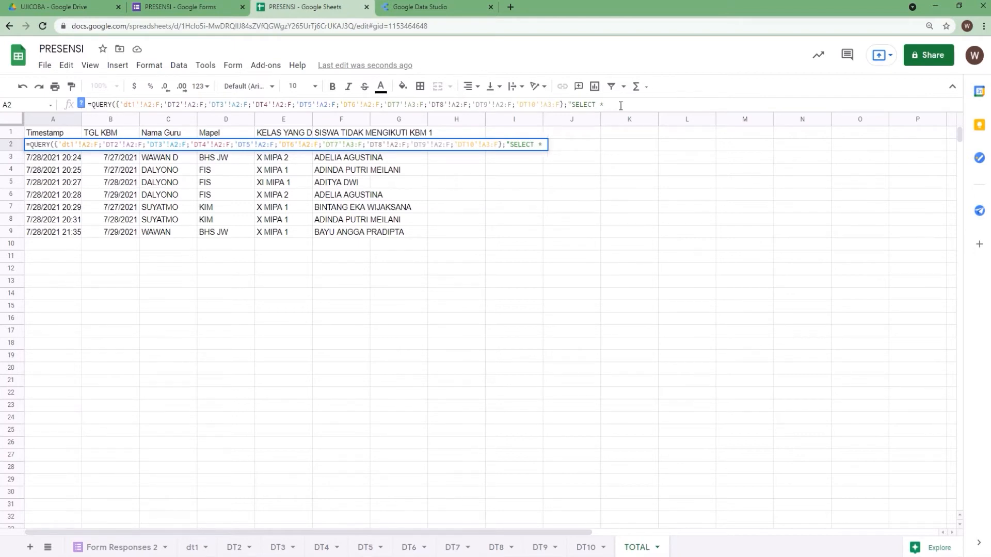
type(" WHERE Col")
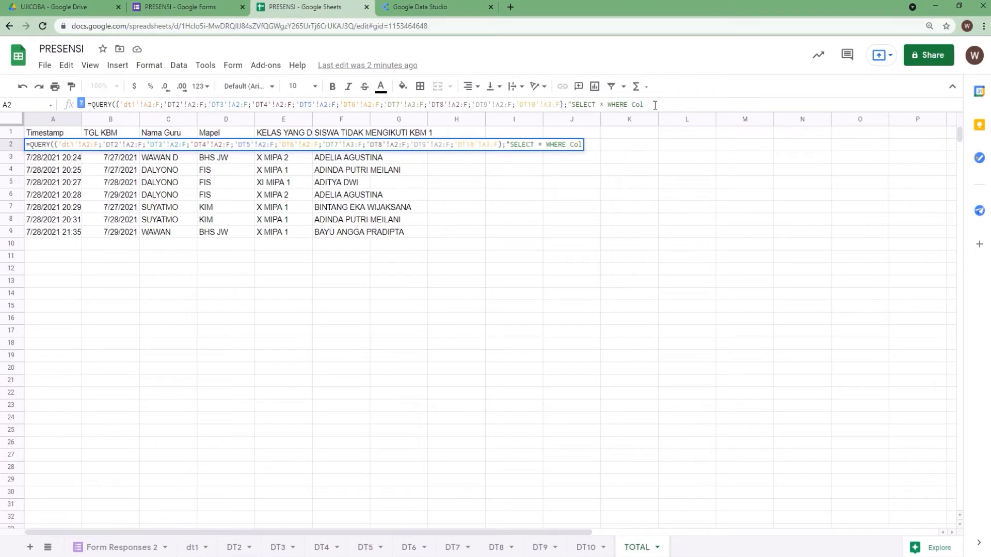
type("6 is not n")
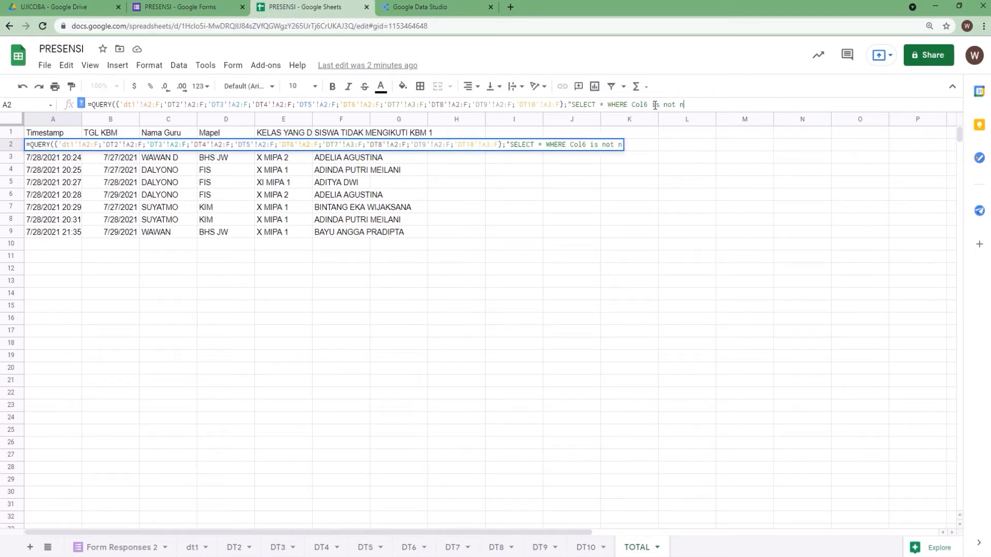
type("ull\")")
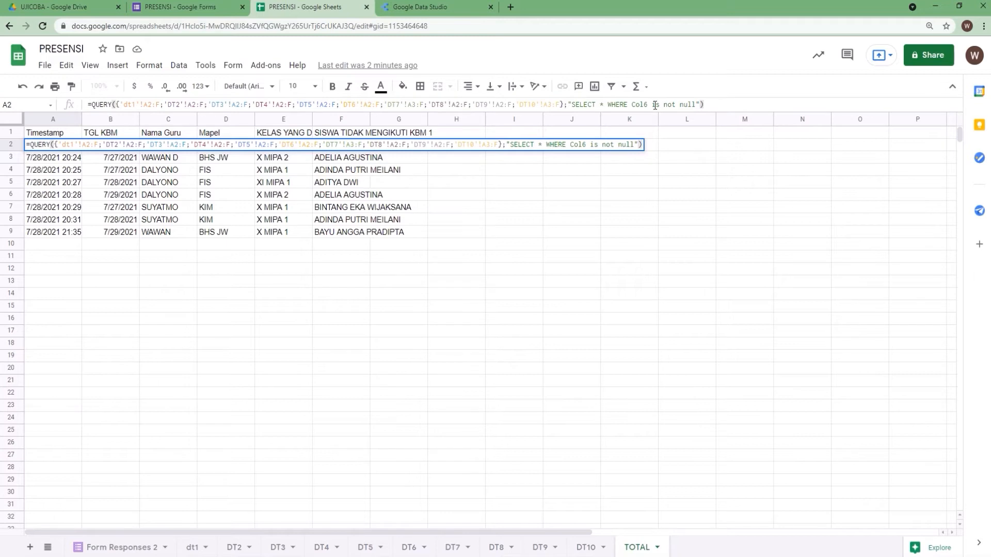
key("Return")
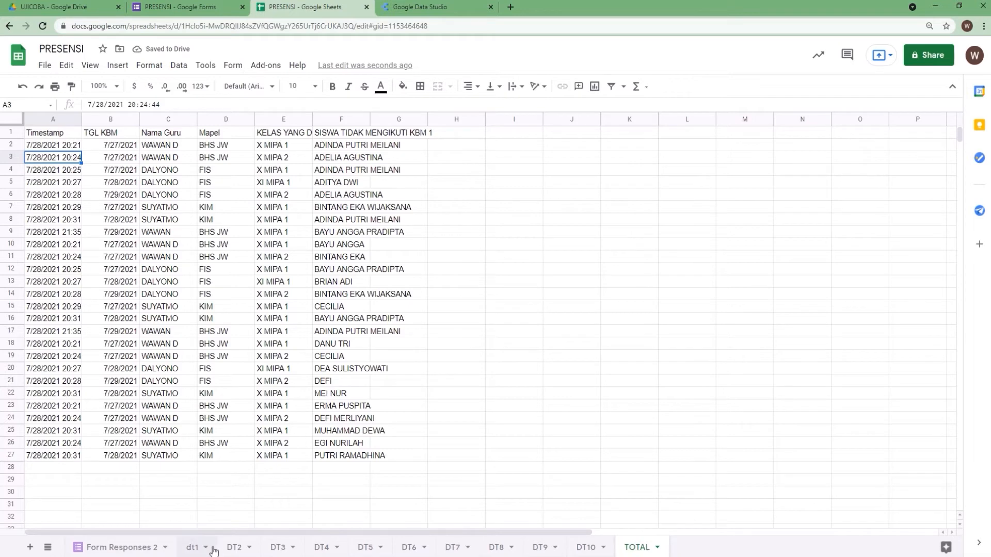
Check the filtered TOTAL rows against the dt1, DT2, DT3 and Form Responses 2 sheets
left_click(195, 549)
left_click(236, 549)
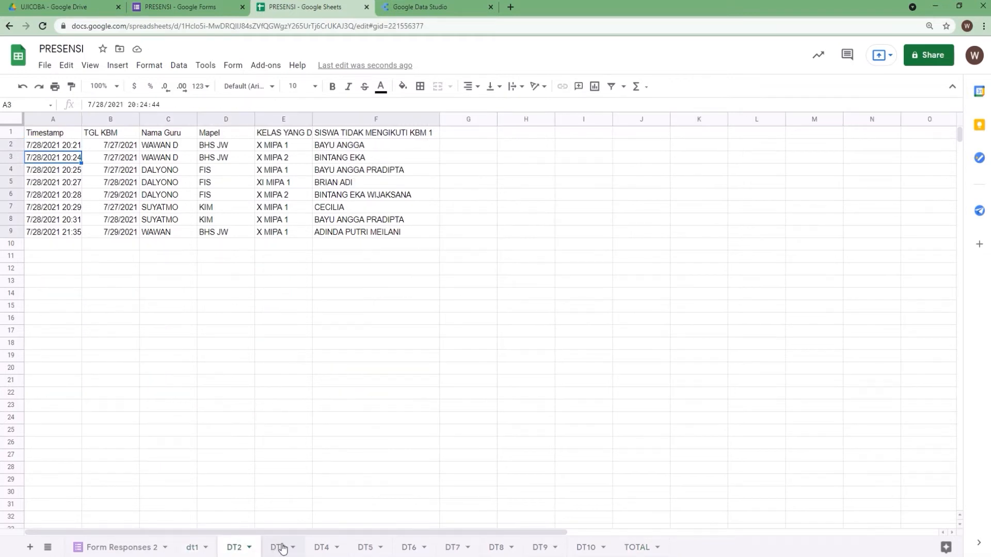
left_click(279, 548)
left_click(636, 549)
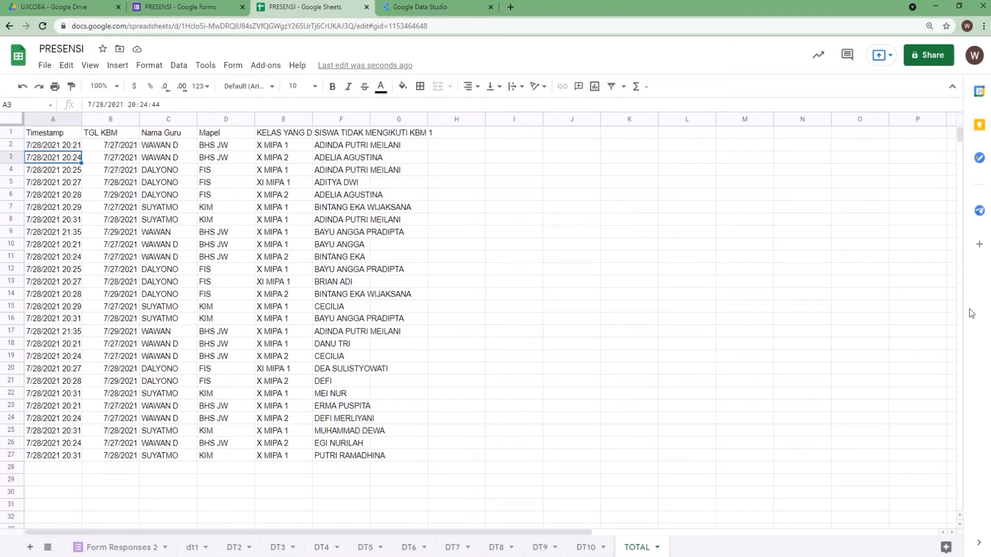
mouse_move(958, 136)
left_mouse_down()
mouse_move(964, 144)
mouse_move(966, 126)
left_mouse_up()
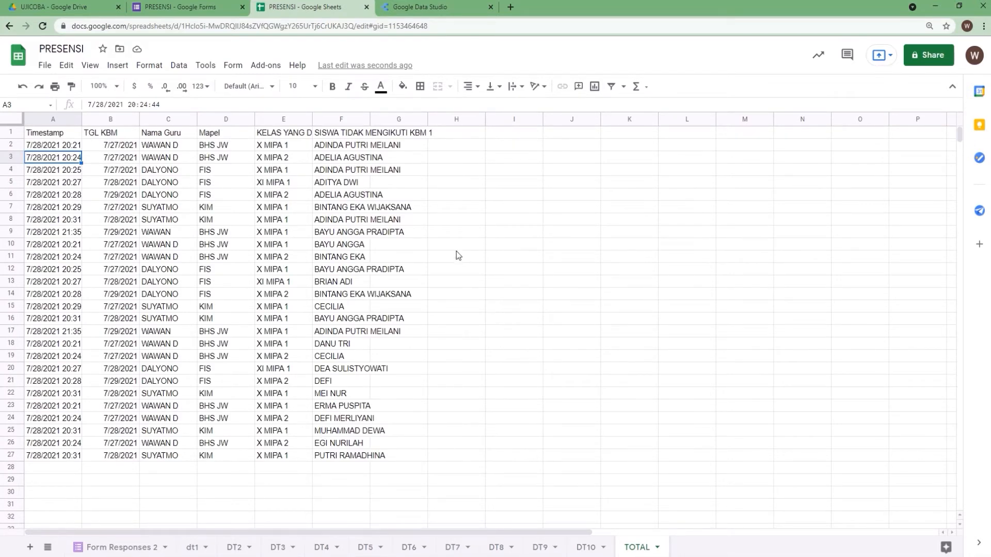
left_click(136, 546)
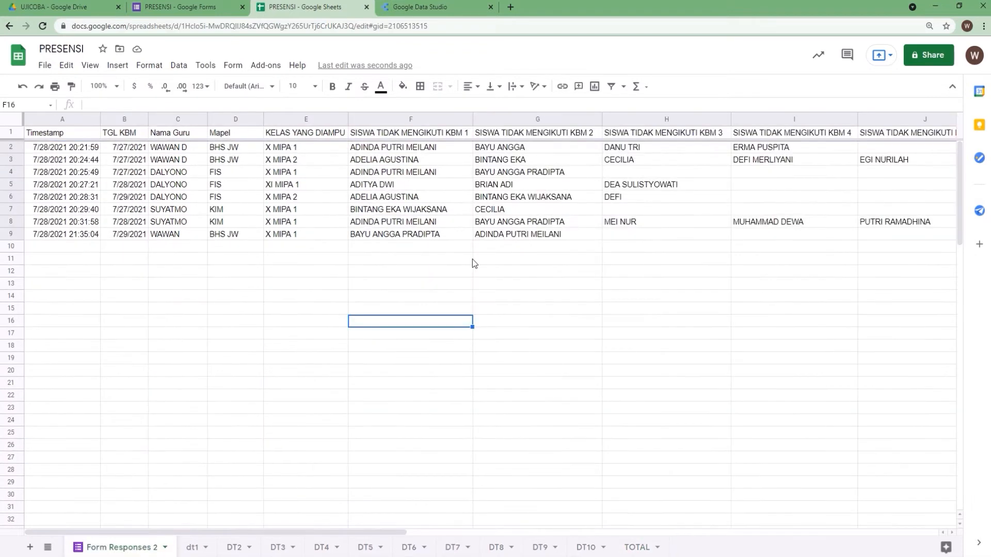
left_click(634, 546)
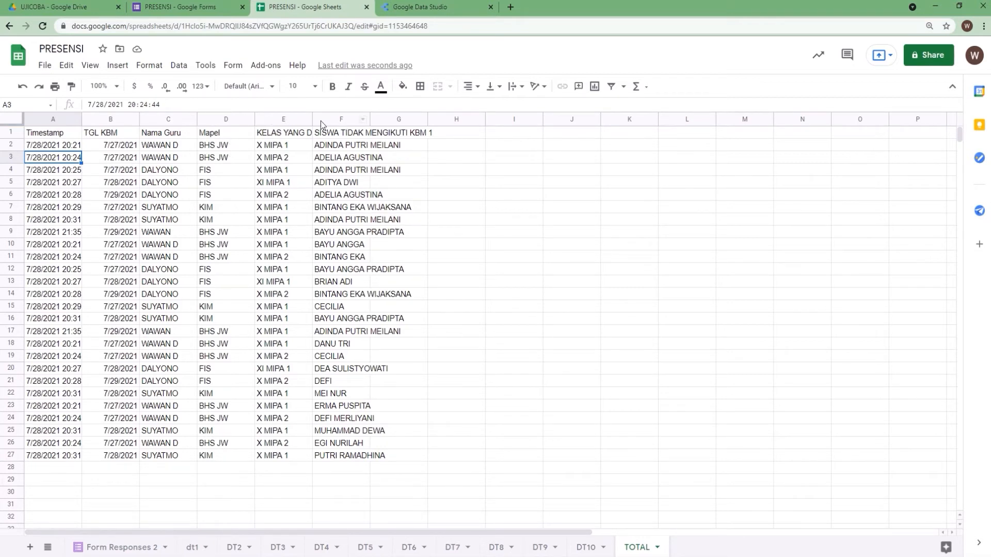
Widen column F of the TOTAL sheet so the full student-name header fits
left_click_drag(368, 117, 440, 107)
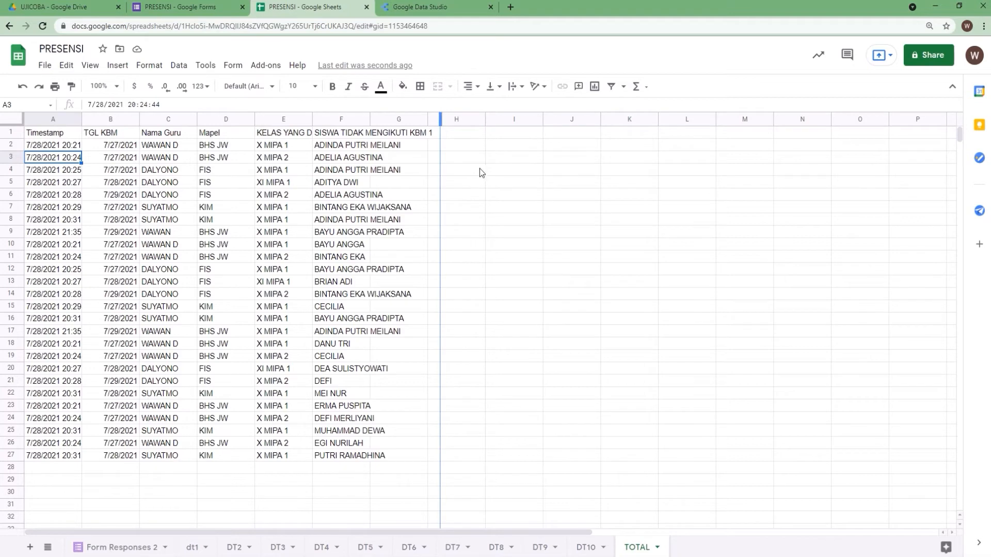
left_click_drag(479, 173, 442, 170)
left_click(526, 195)
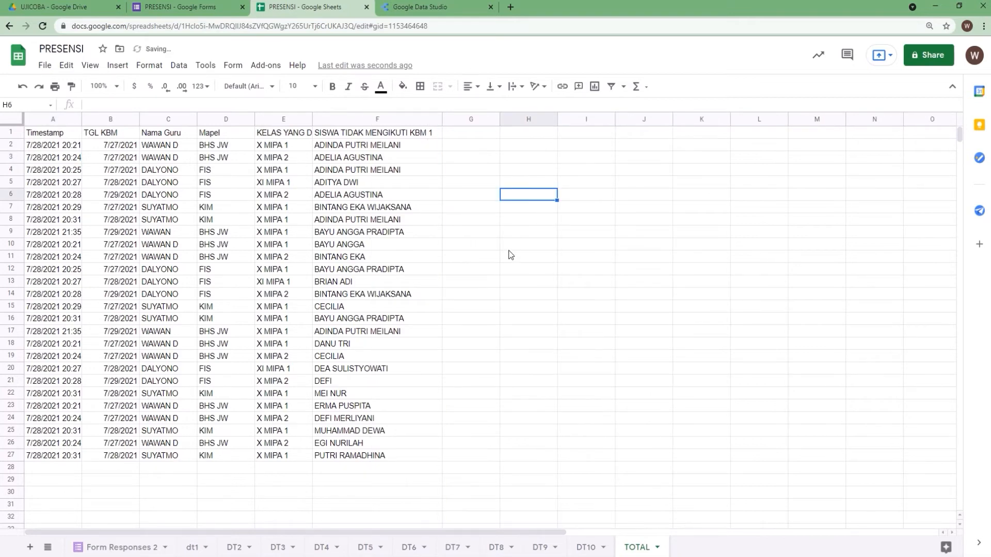
Switch to Google Data Studio, start a blank report and add the PRESENSI spreadsheet's TOTAL worksheet as its Google Sheets data source
left_click(420, 8)
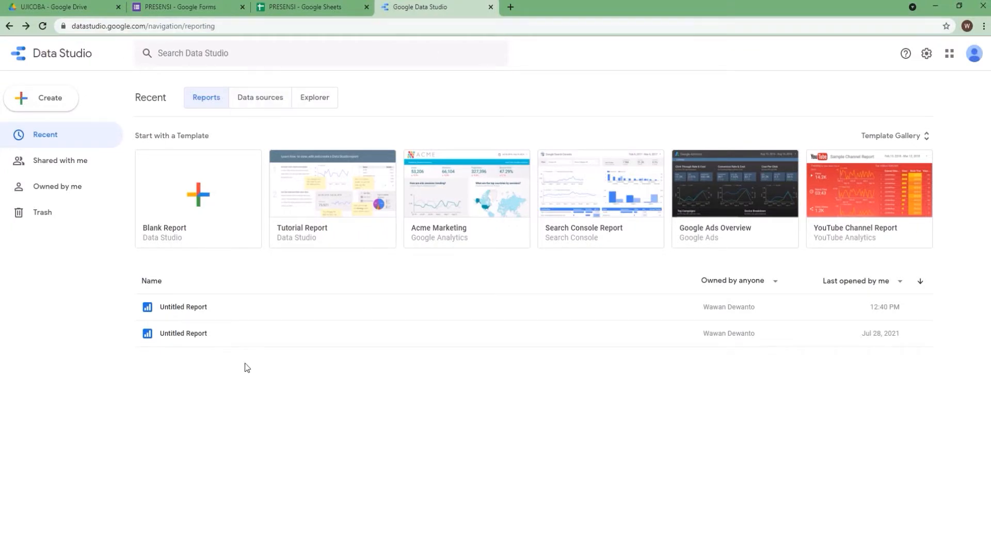
left_click(202, 201)
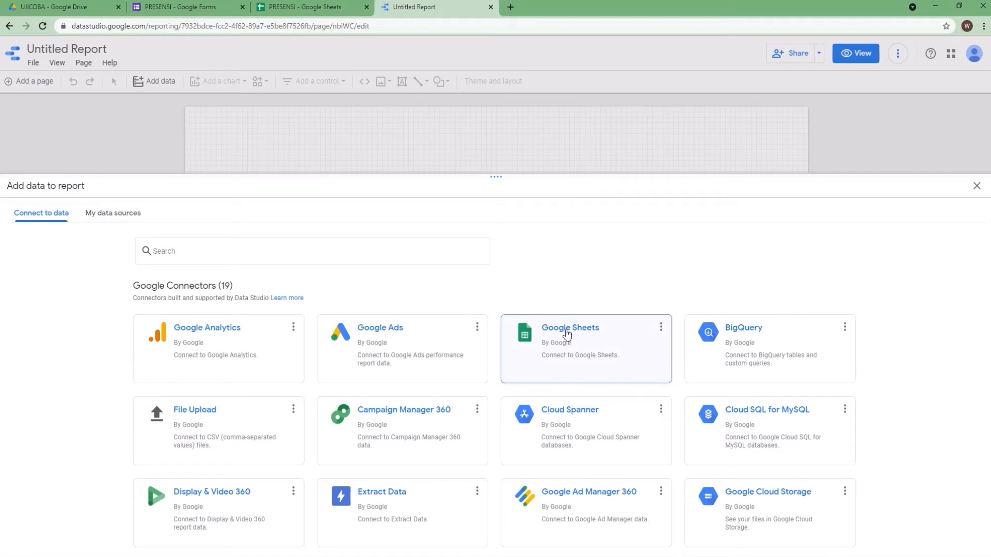
left_click(587, 331)
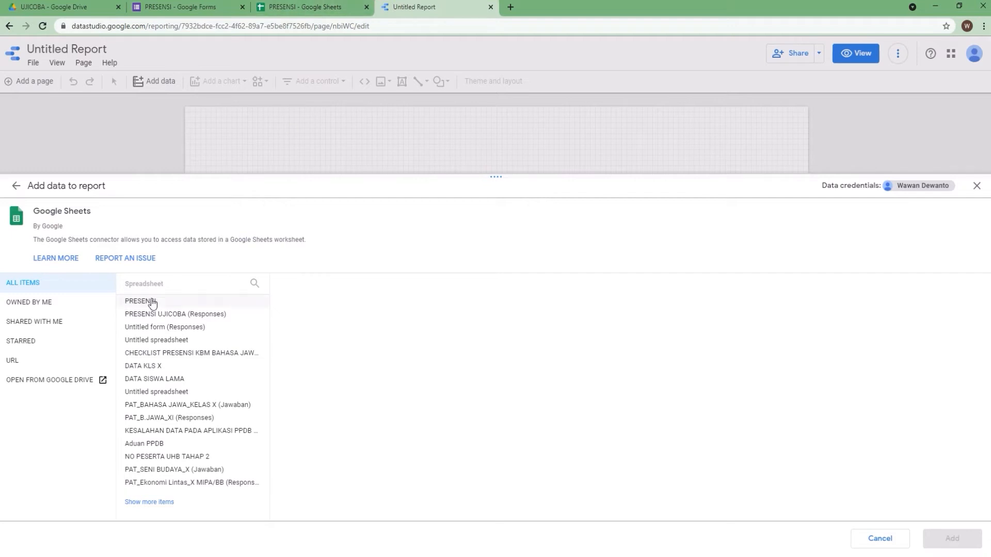
left_click(151, 303)
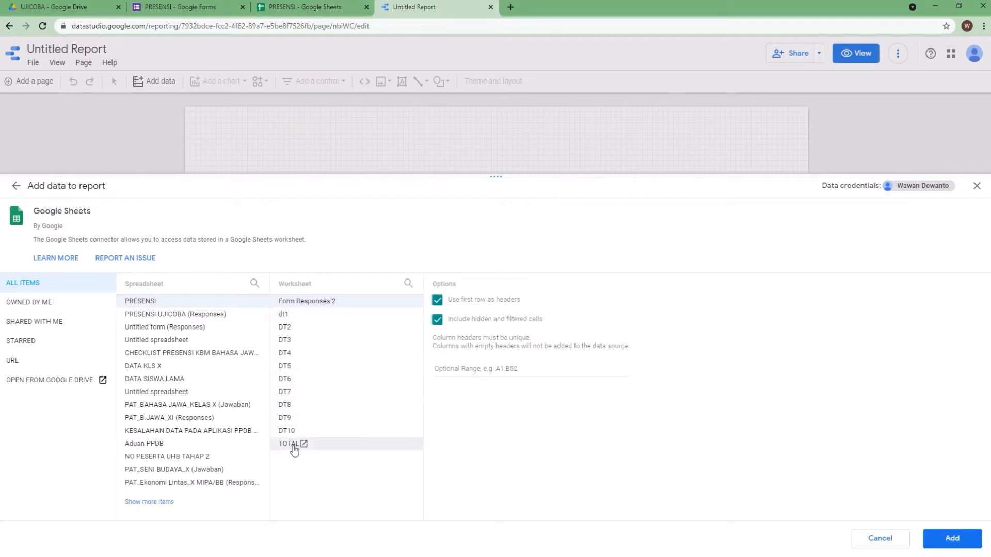
left_click(288, 448)
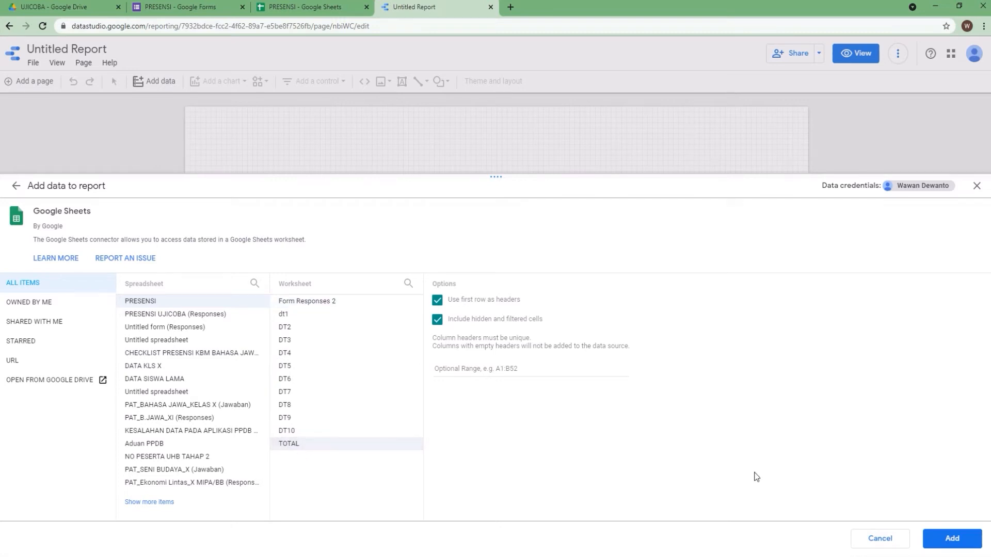
left_click(944, 540)
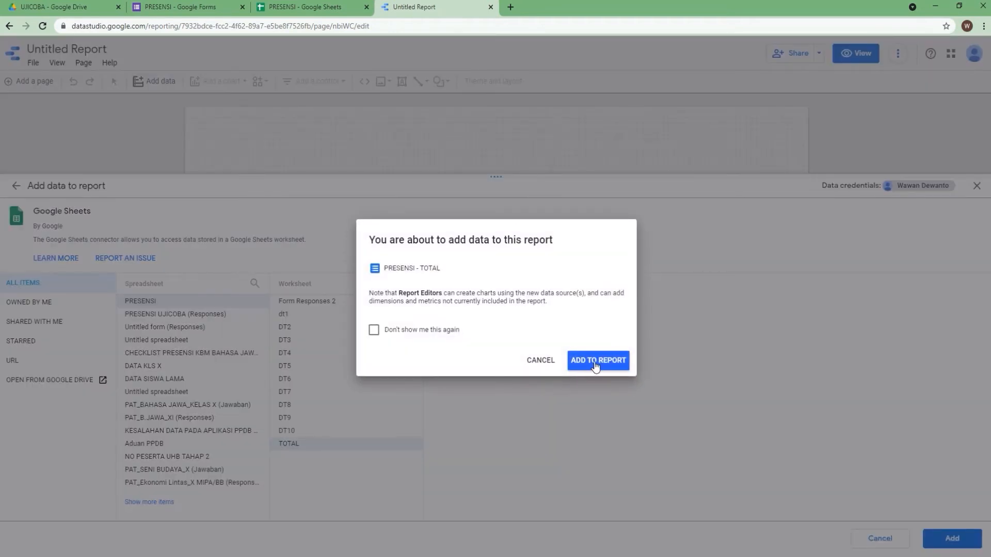
left_click(595, 361)
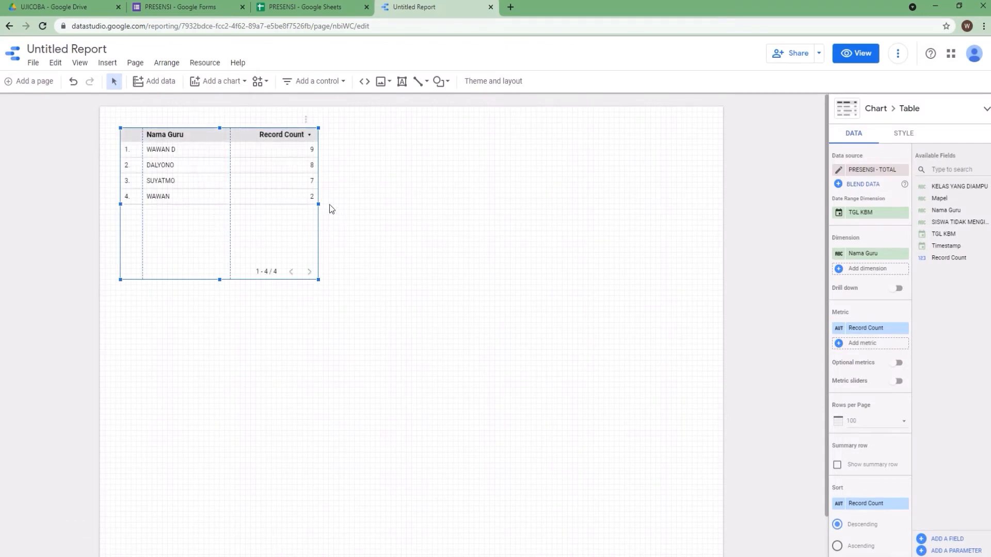
Stretch the default table chart across the page and move it slightly lower
left_click_drag(319, 204, 694, 187)
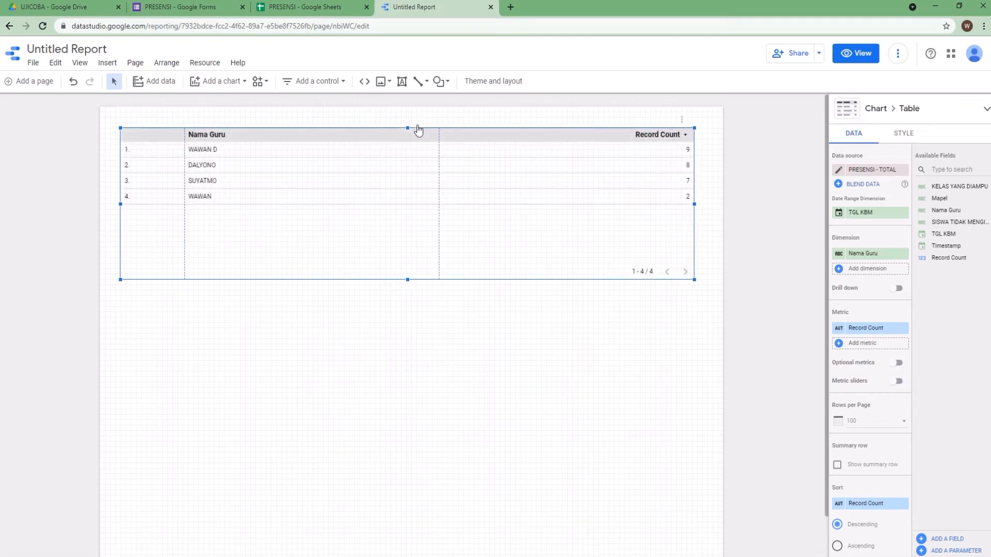
left_click_drag(421, 131, 420, 164)
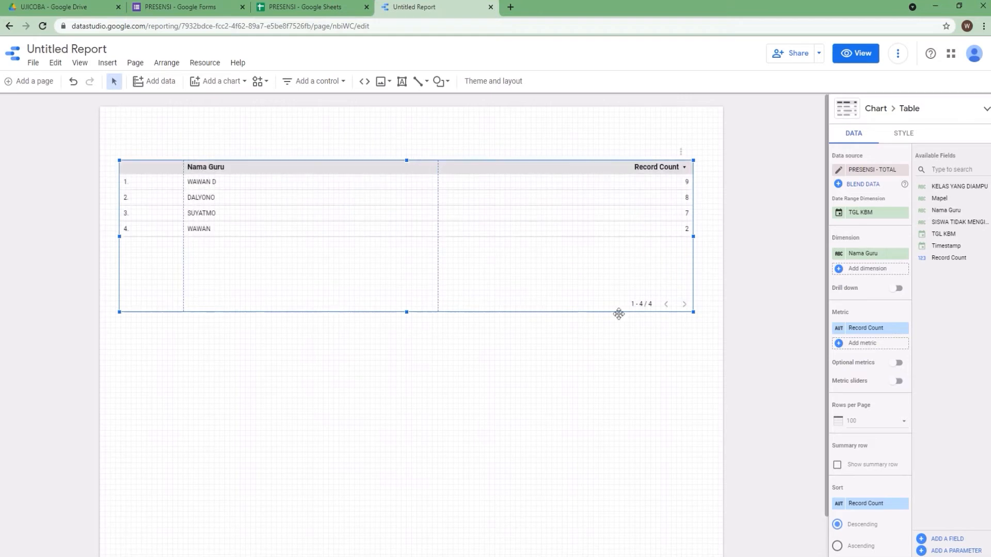
Set the table's dimensions to TGL KBM, Nama Guru, Mapel, KELAS YANG DIAMPU and SISWA TIDAK MENGIKUTI KBM 1
left_click(873, 254)
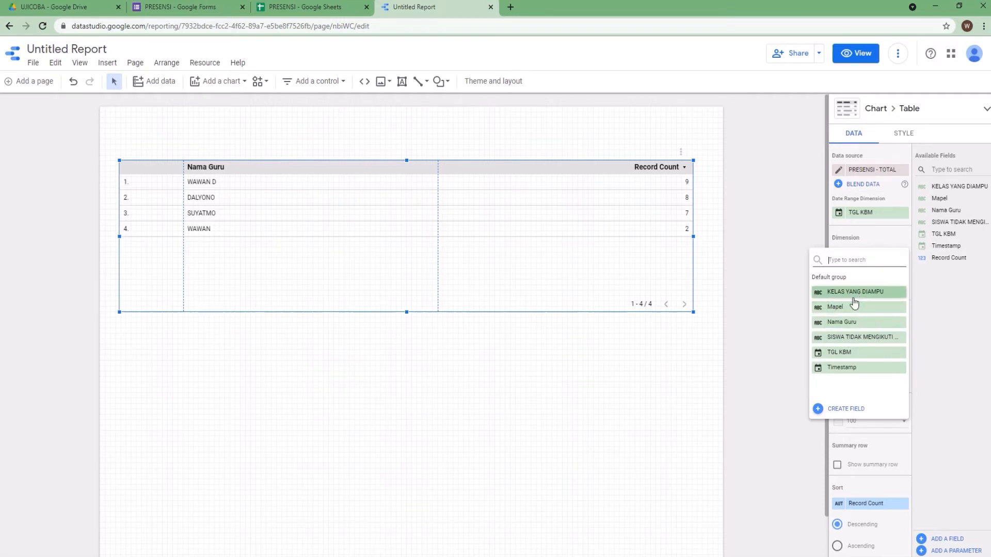
left_click(850, 353)
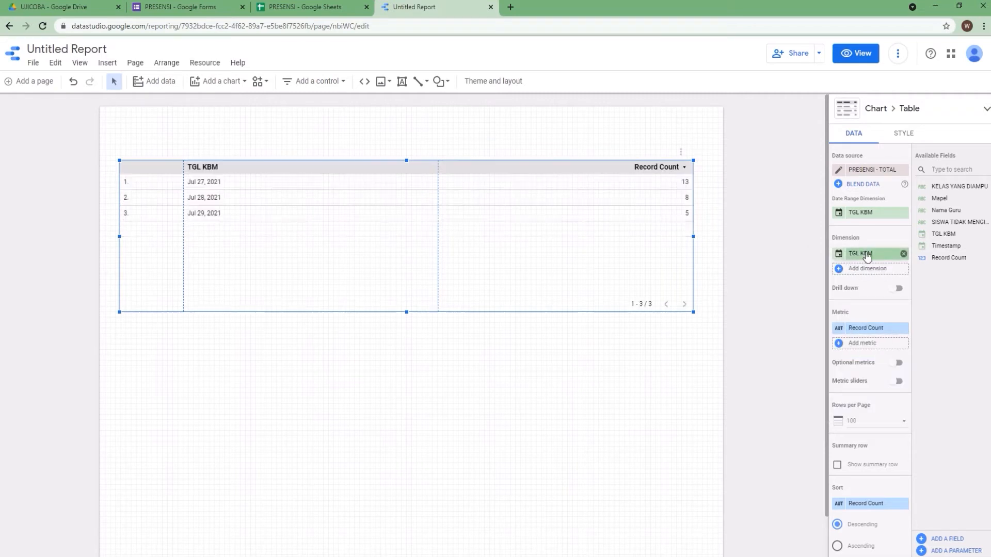
left_click(866, 253)
left_click(875, 232)
left_click(872, 271)
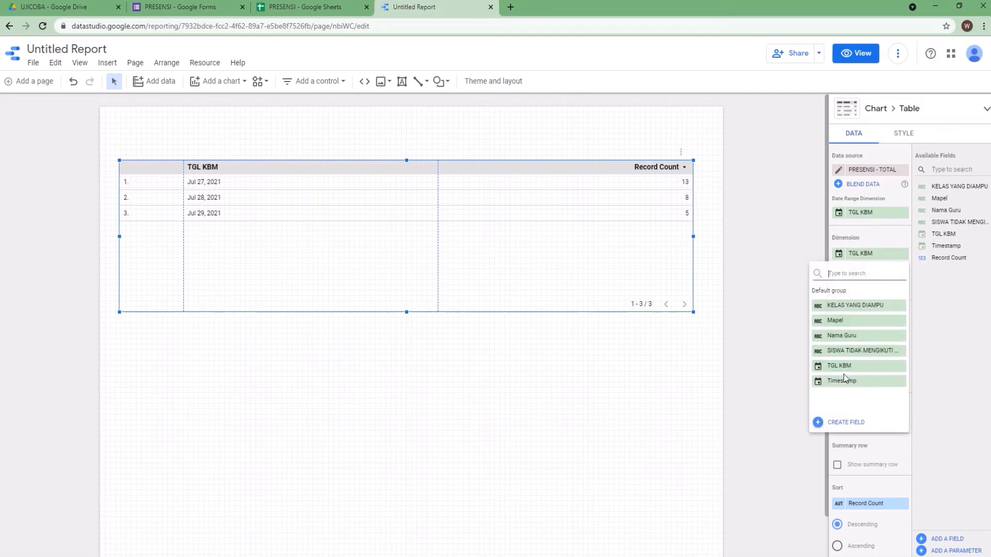
left_click(861, 335)
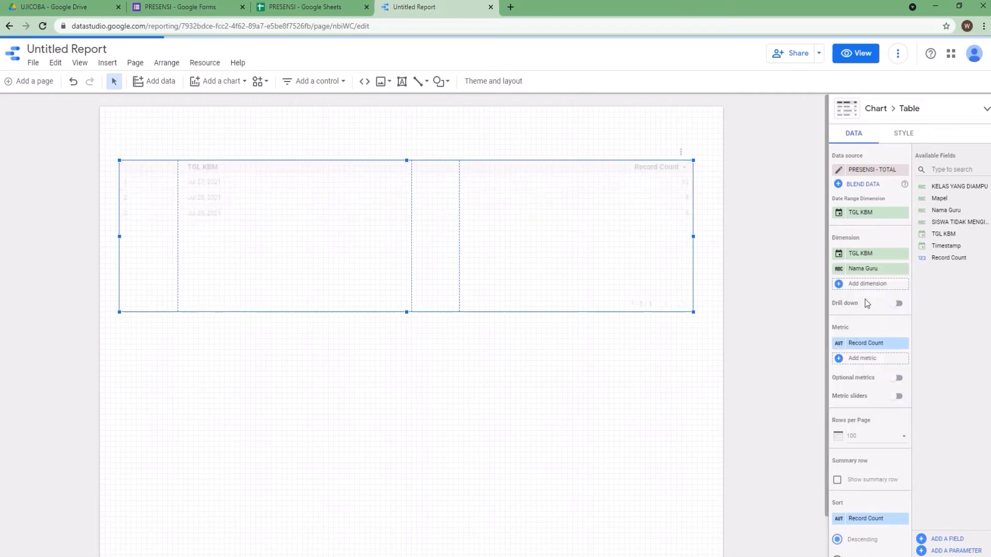
left_click(866, 283)
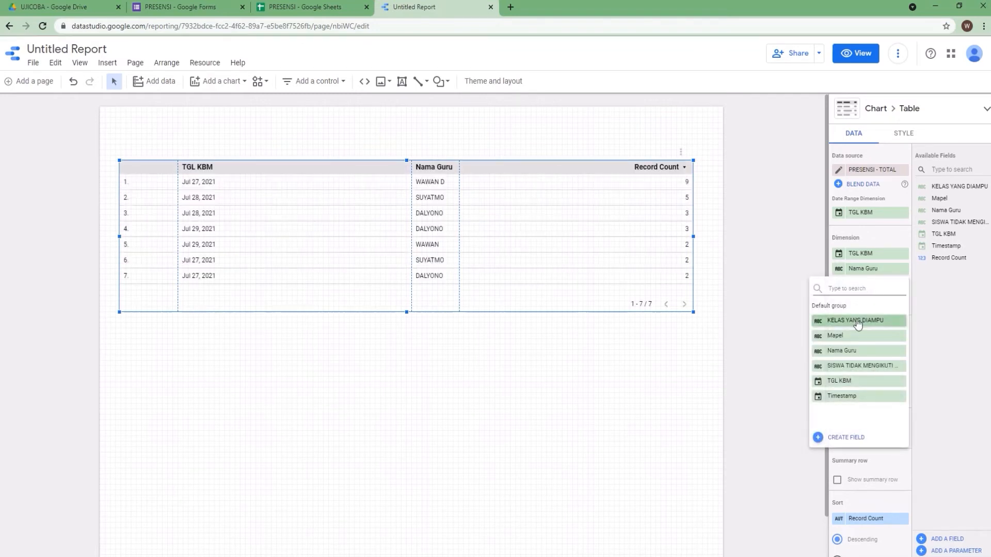
left_click(841, 336)
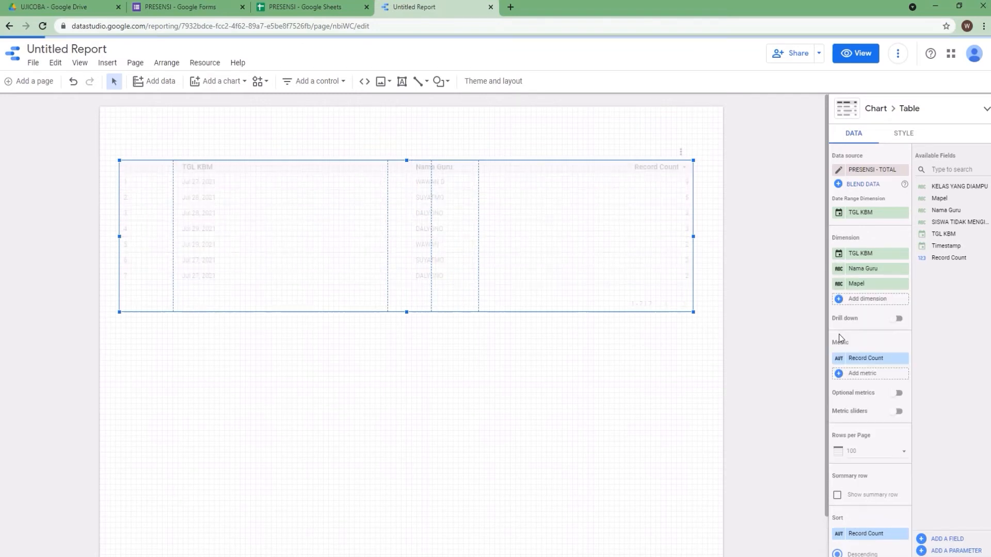
left_click(873, 301)
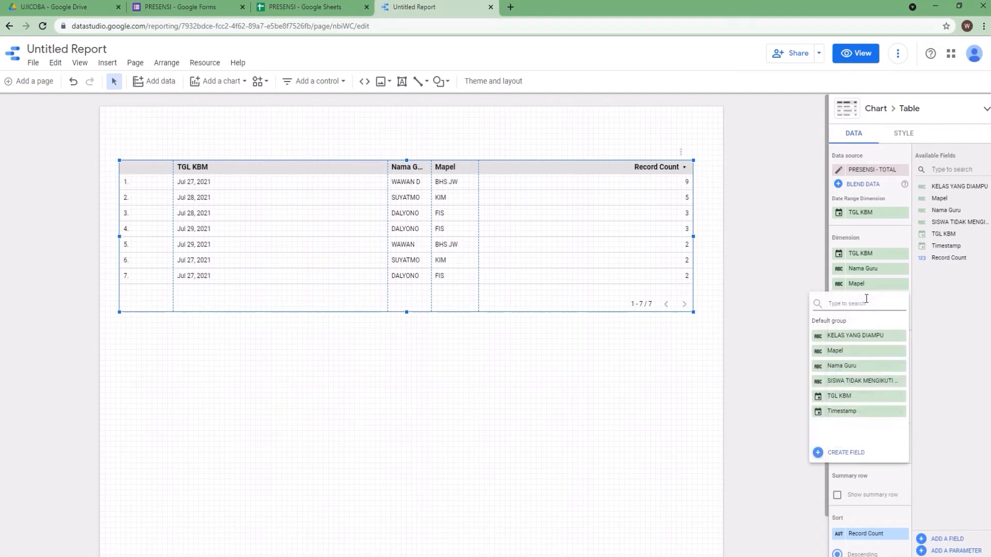
left_click(857, 337)
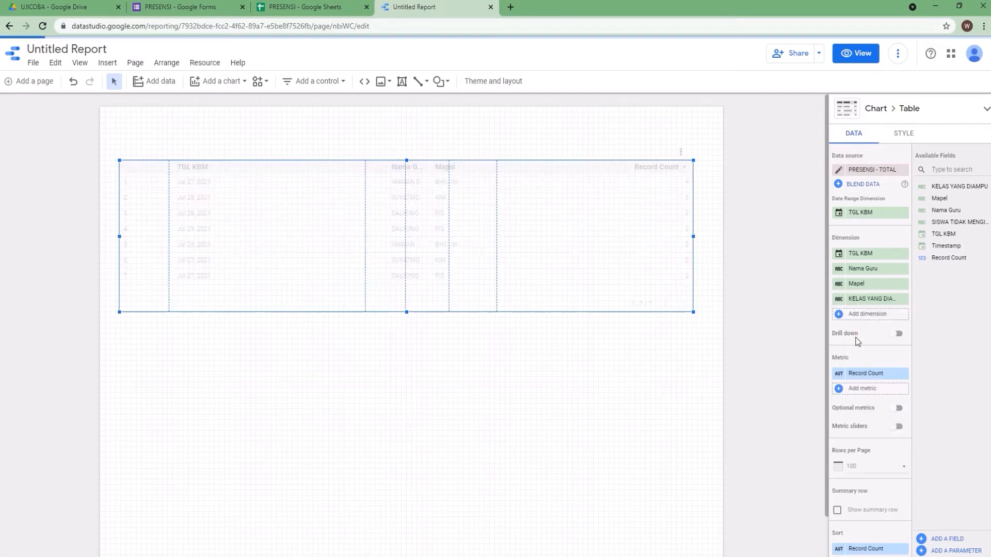
left_click(869, 316)
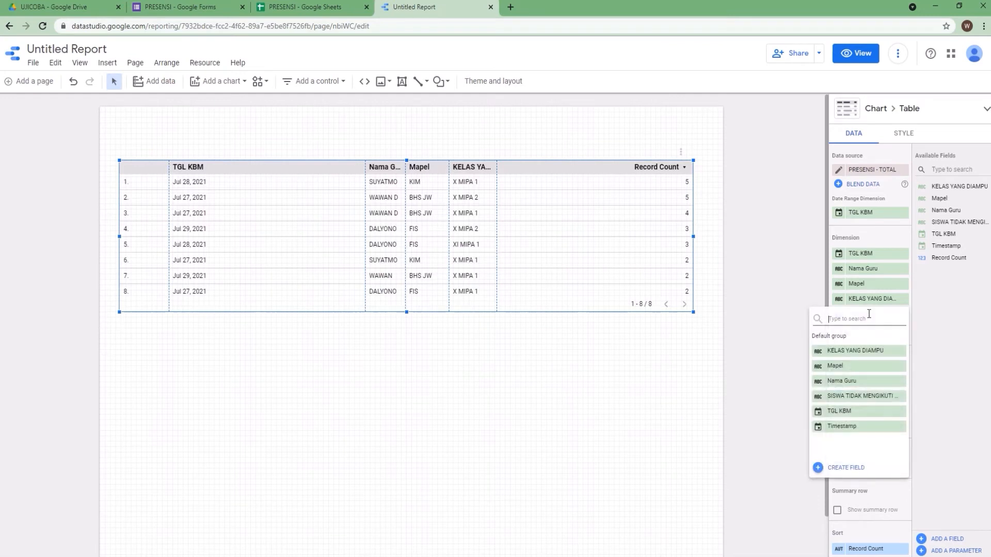
left_click(857, 397)
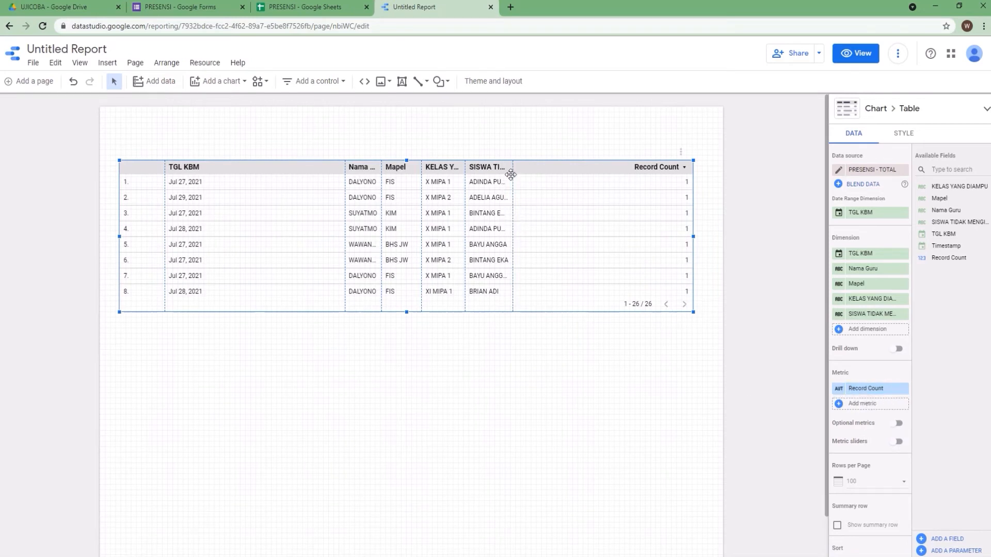
Resize the table's columns so every header fits fully, and trim the table's height slightly
left_click_drag(513, 167, 603, 168)
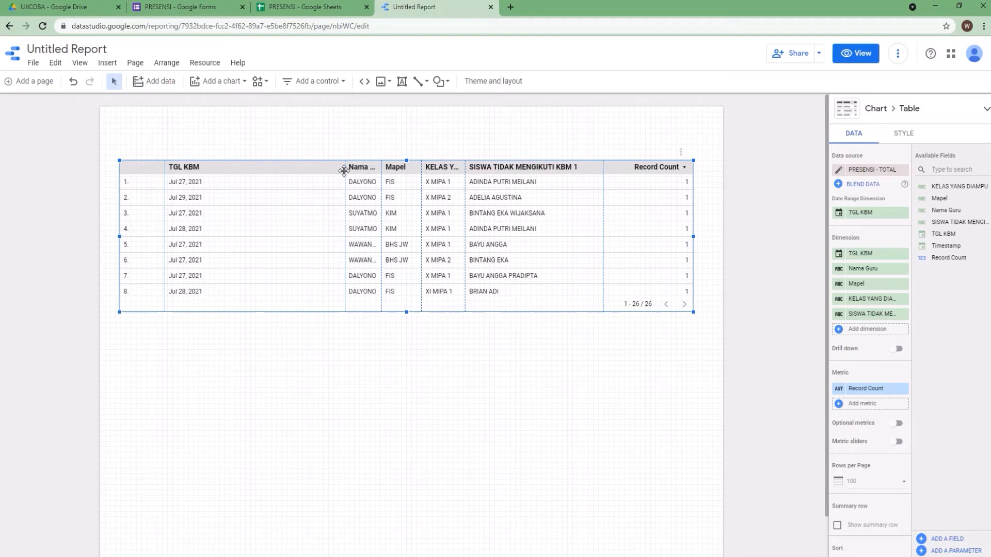
left_click_drag(345, 170, 222, 184)
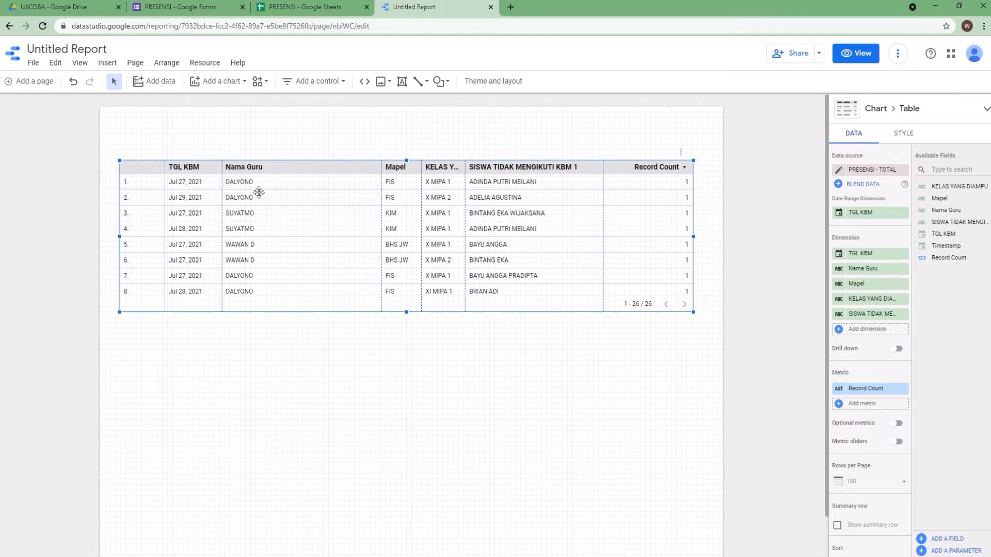
left_click_drag(383, 166, 279, 185)
left_click_drag(420, 177, 330, 182)
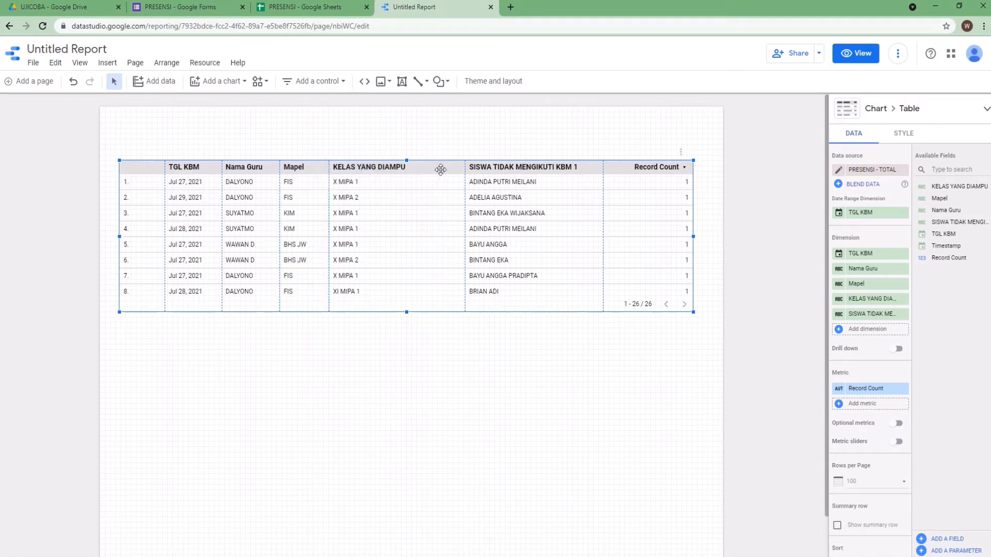
left_click_drag(465, 167, 416, 170)
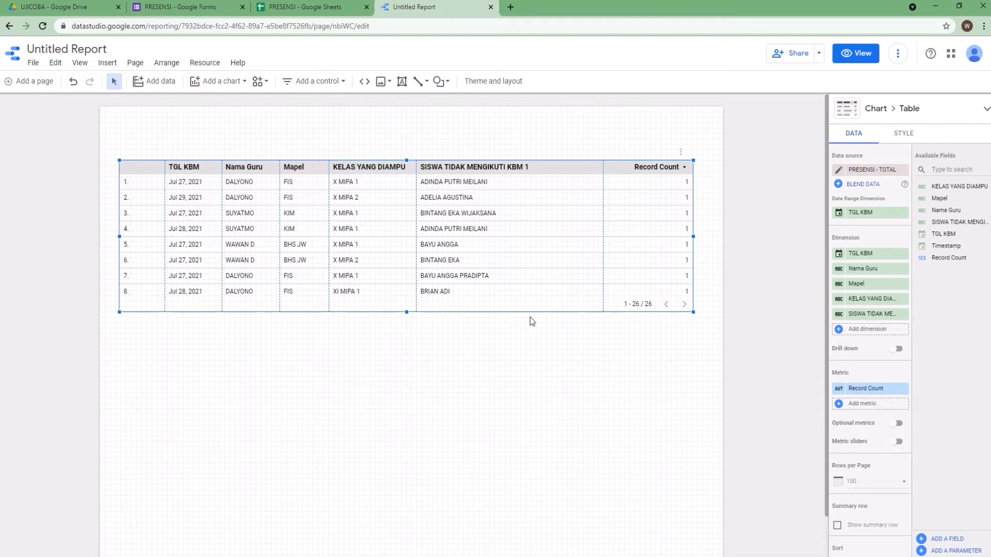
mouse_move(407, 313)
left_mouse_down()
mouse_move(409, 540)
mouse_move(412, 295)
mouse_move(414, 307)
left_mouse_up()
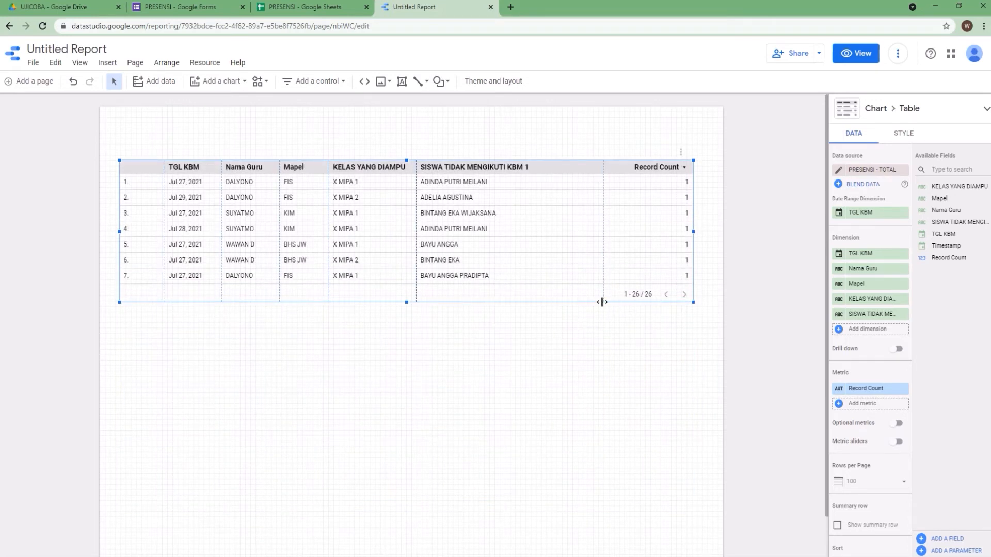
Preview the report in view mode, scroll through the table's rows, and return to editing
left_click(862, 54)
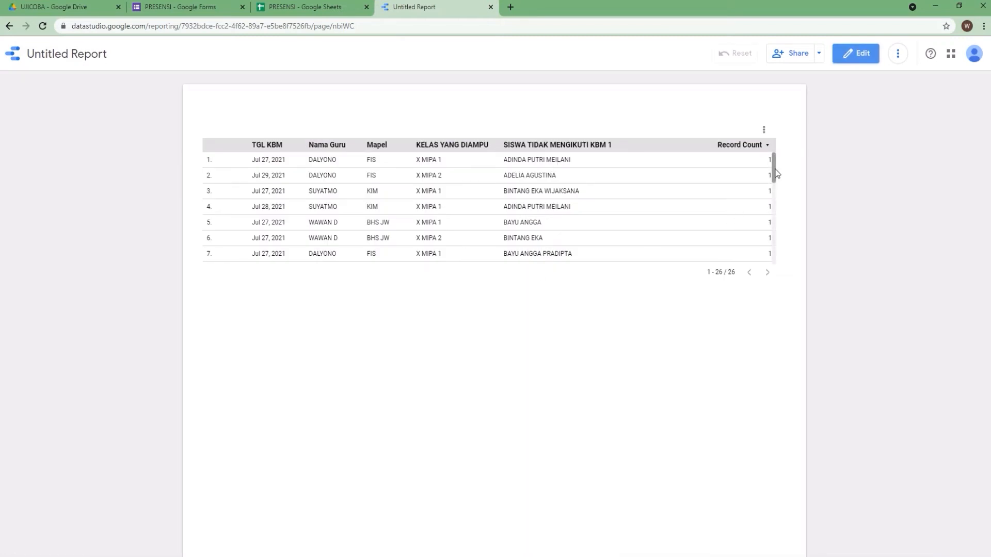
left_click_drag(774, 177, 793, 274)
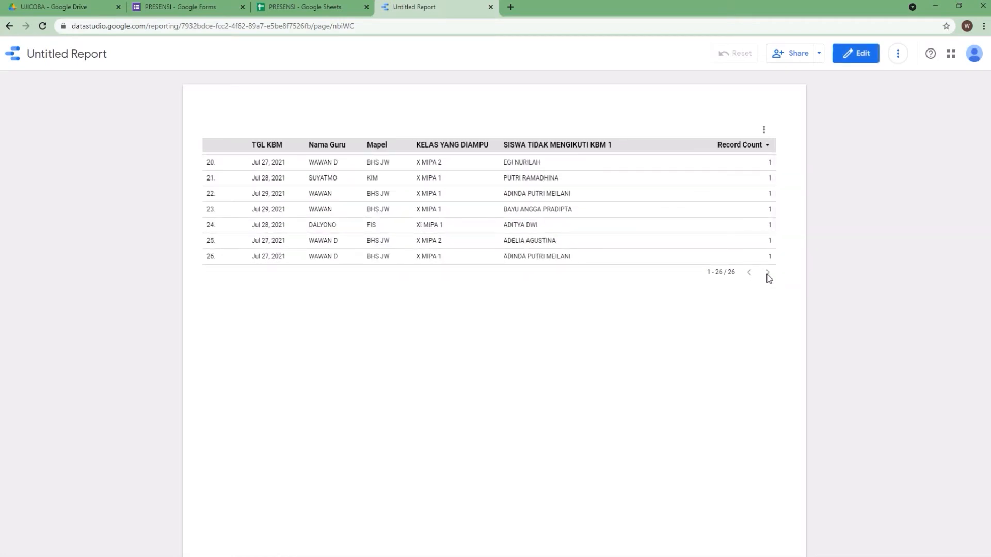
left_click(853, 53)
Lengthen the table so more rows show, comparing its rows with the TOTAL sheet in the spreadsheet
left_click(413, 279)
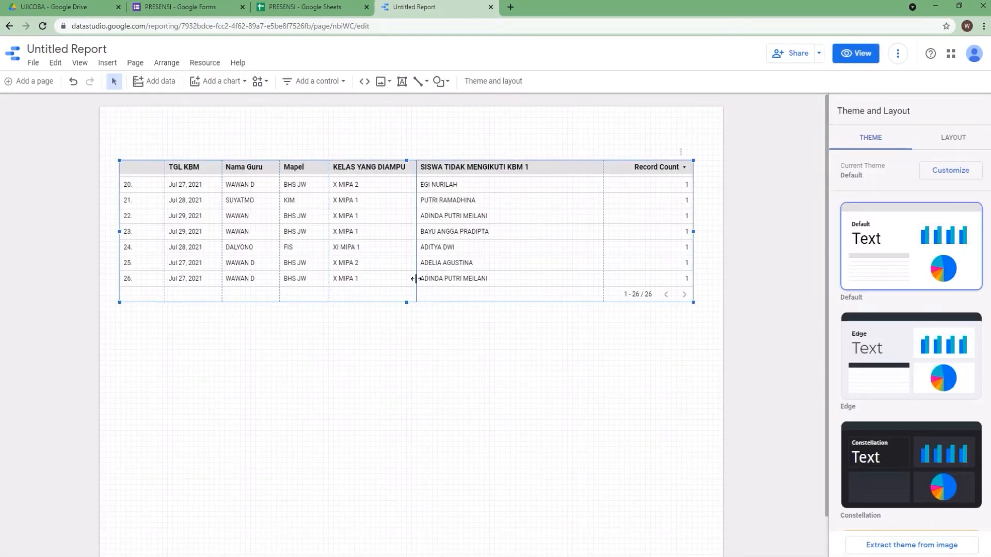
left_click_drag(407, 302, 413, 332)
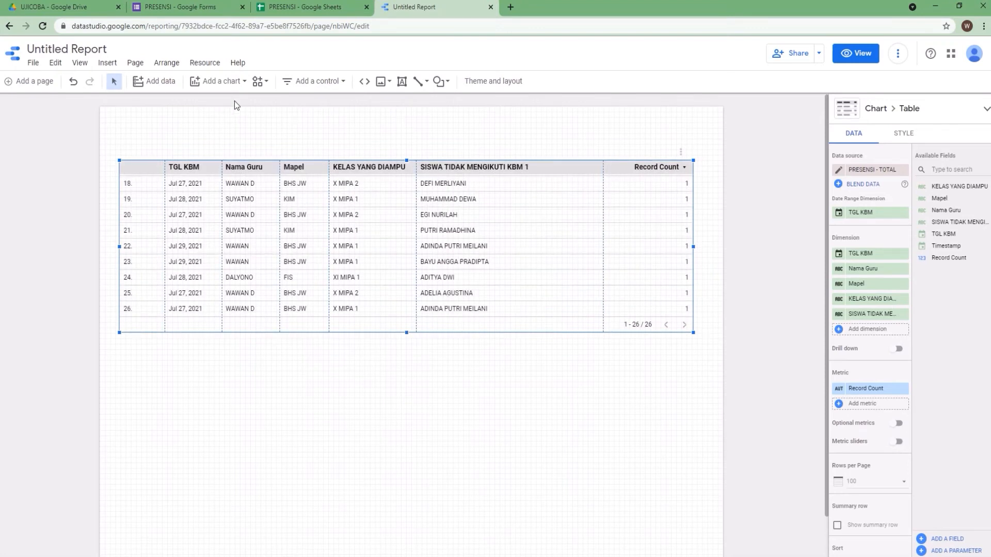
left_click(303, 7)
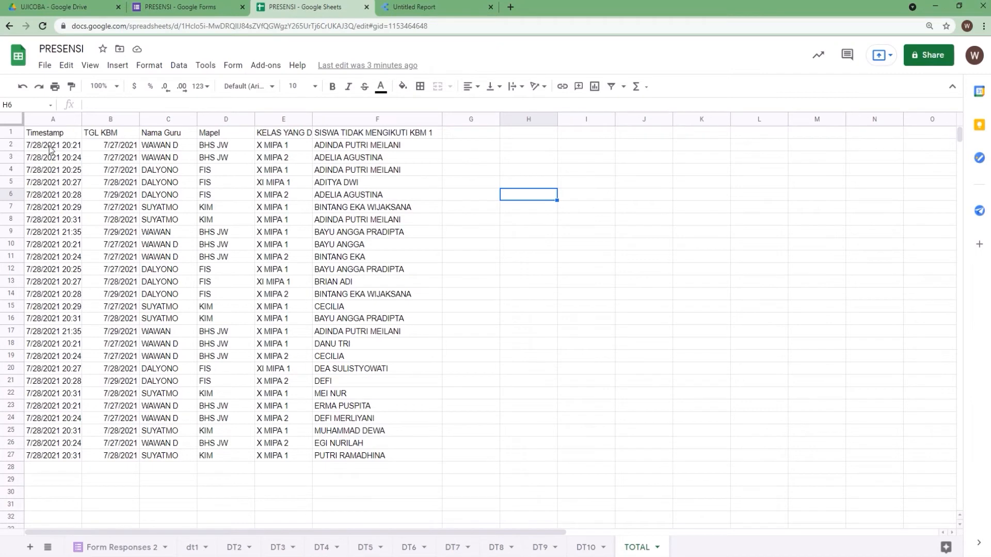
left_click(413, 7)
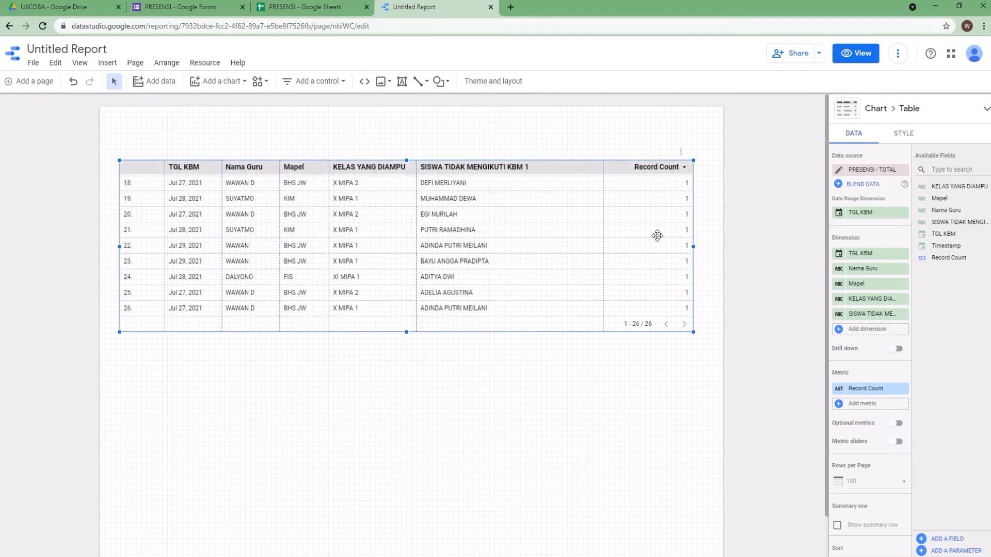
left_click_drag(407, 332, 405, 347)
left_click(312, 8)
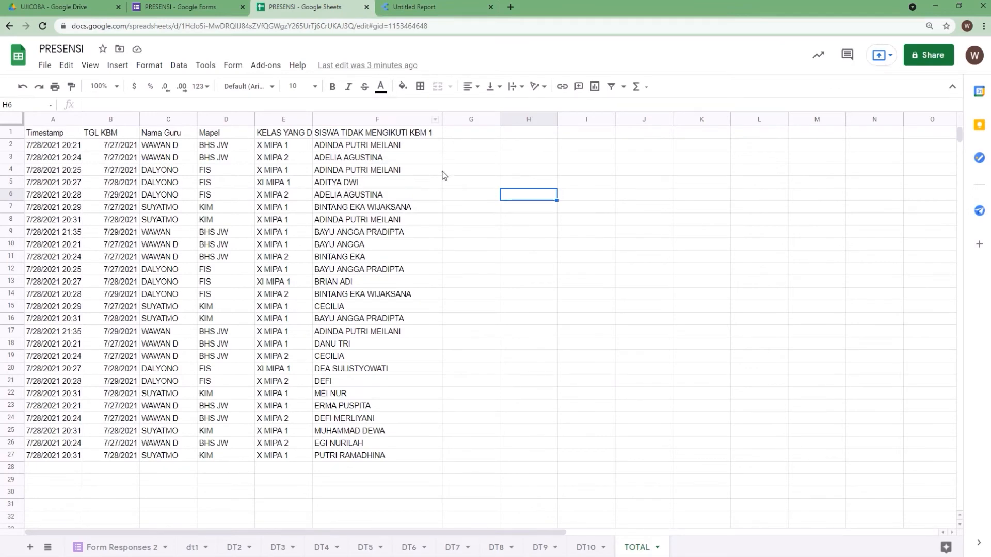
left_click(416, 8)
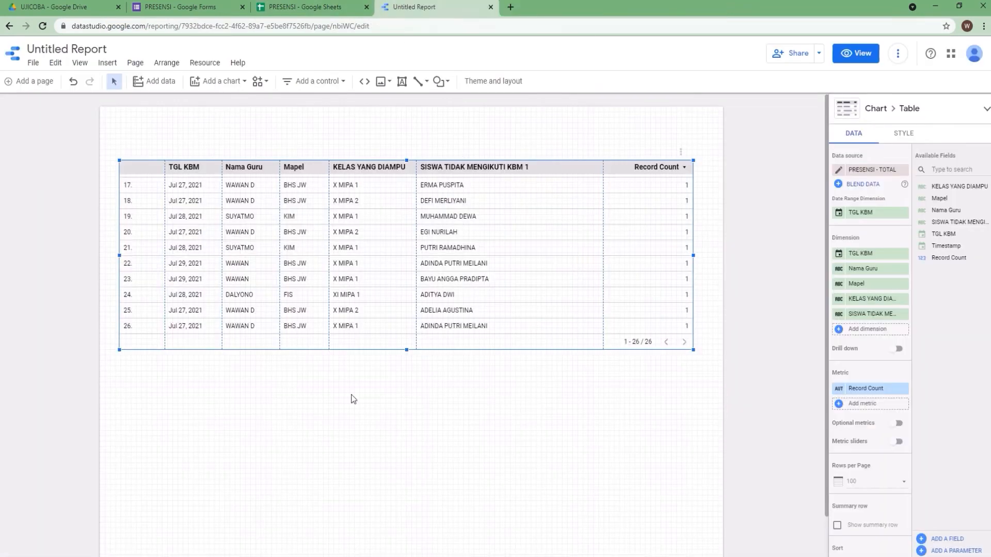
Add a second table chart below the first one, spanning the page width
left_click(213, 82)
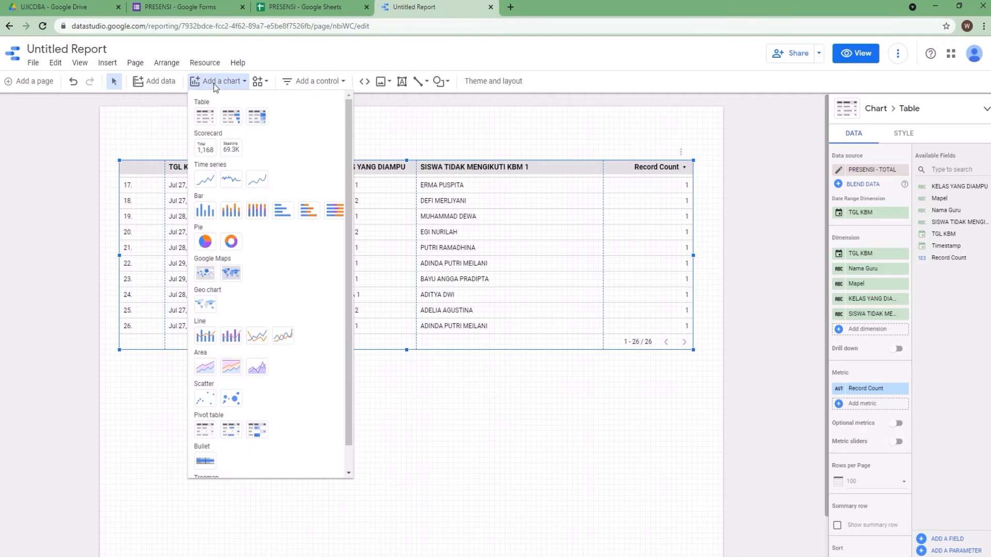
left_click(208, 118)
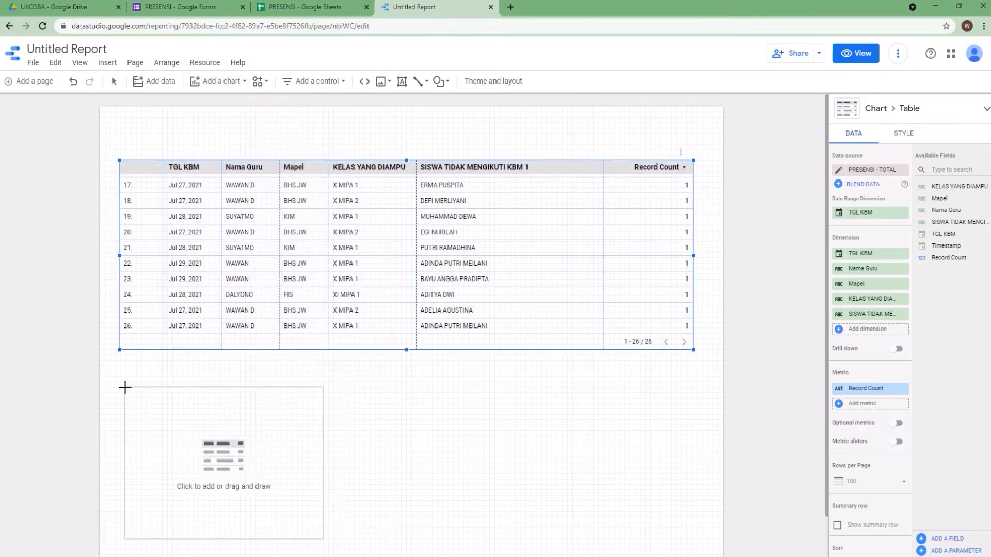
left_click_drag(163, 398, 702, 529)
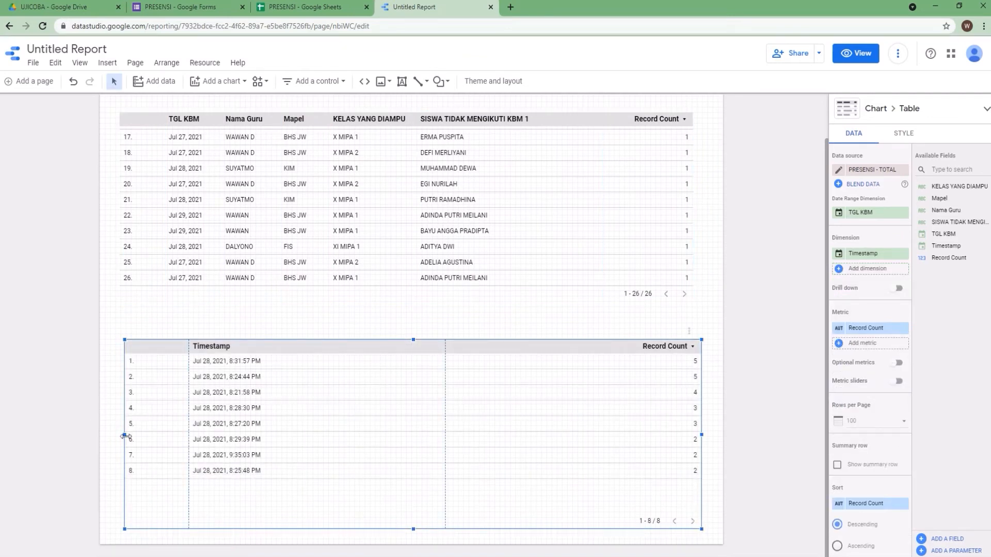
left_click_drag(124, 436, 119, 436)
left_click_drag(412, 340, 412, 345)
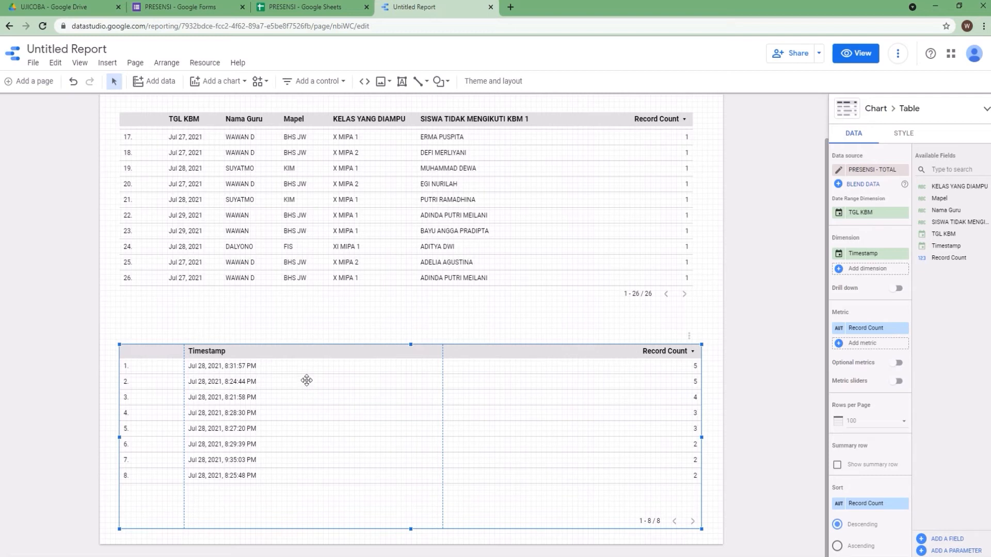
Replace the second table's Timestamp dimension with SISWA TIDAK MENGIKUTI KBM 1
left_click(871, 254)
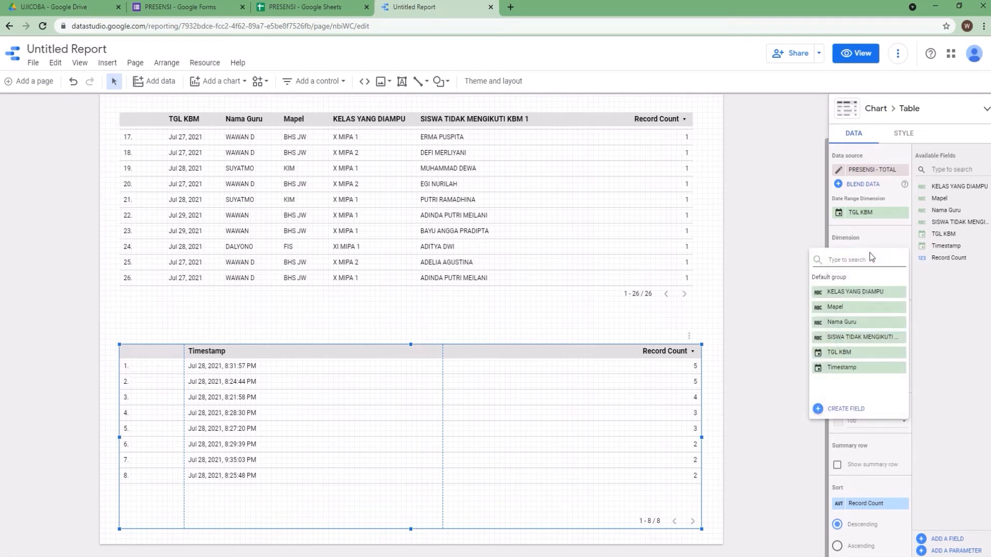
left_click(863, 337)
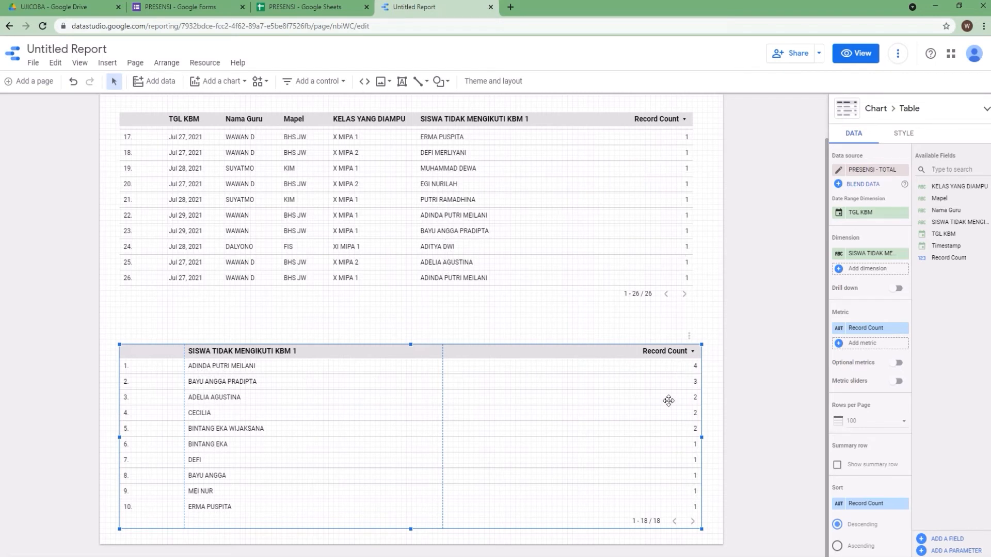
left_click(827, 241)
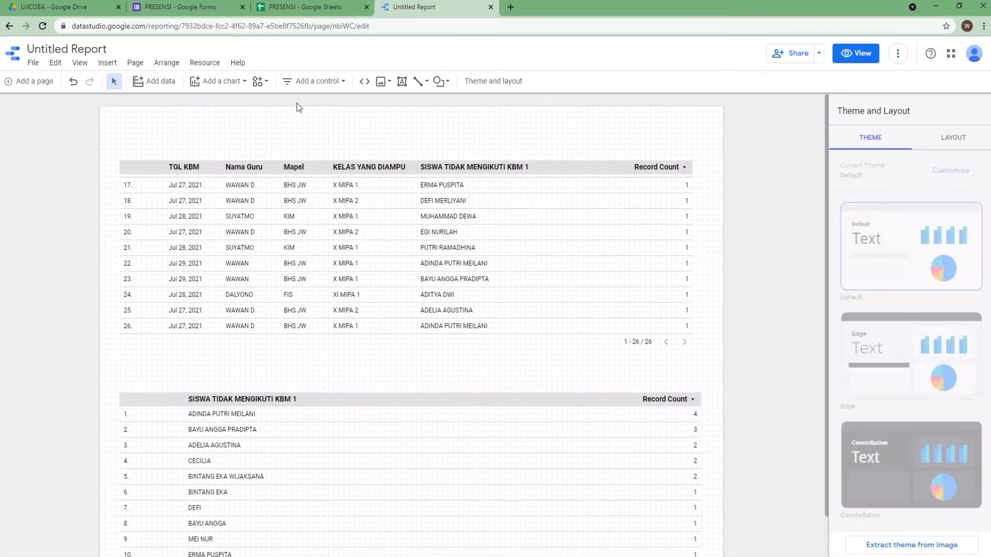
Add a drop-down list control above the first table and set its control field to KELAS YANG DIAMPU
left_click(304, 82)
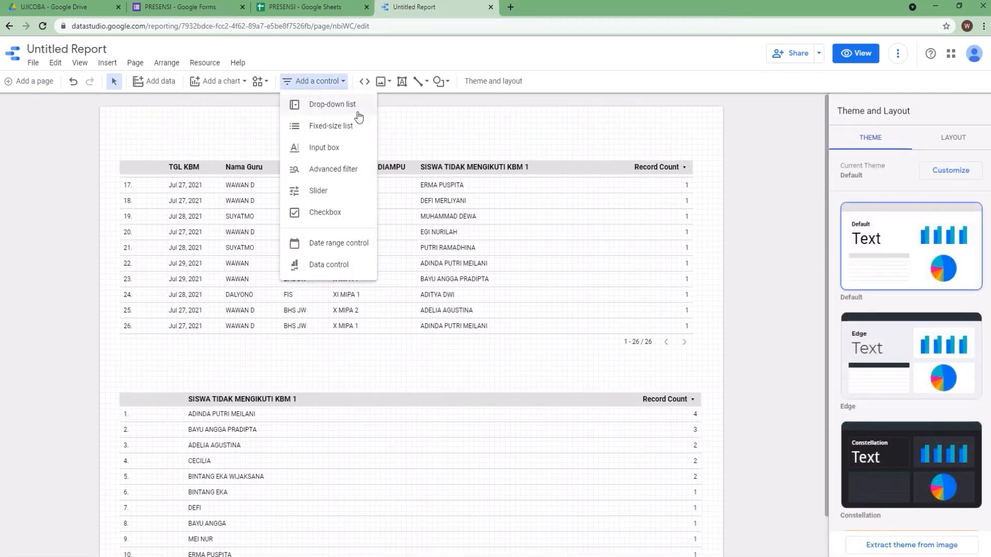
left_click(332, 105)
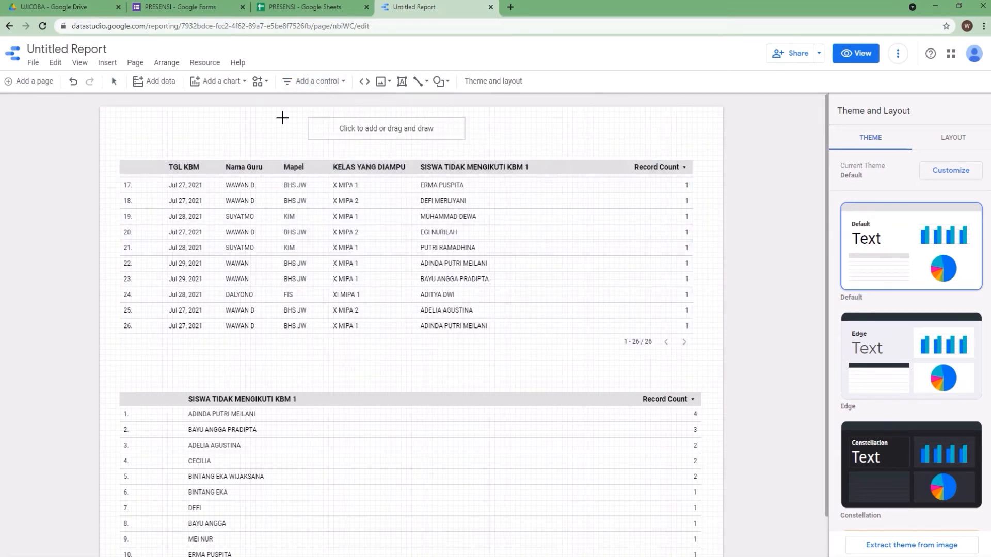
left_click(135, 127)
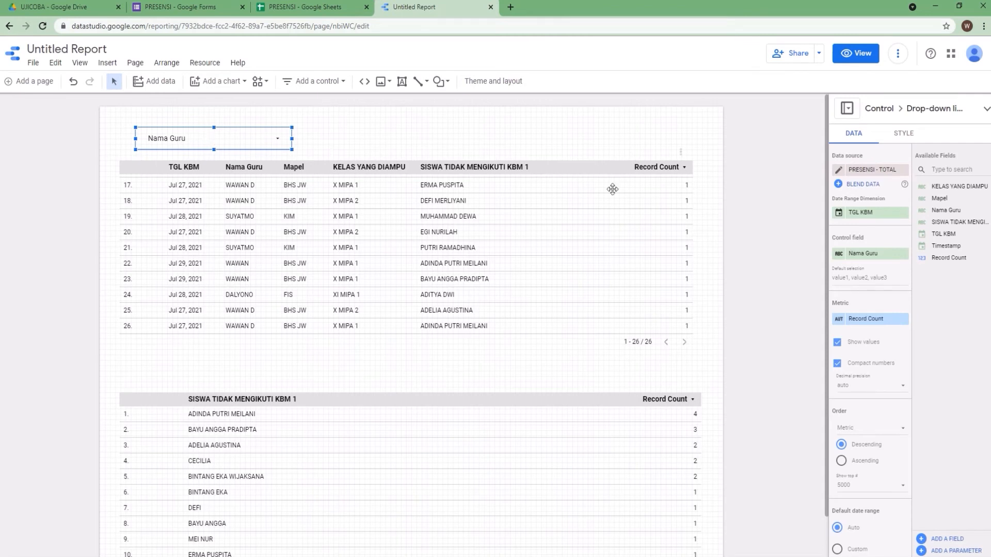
left_click(869, 258)
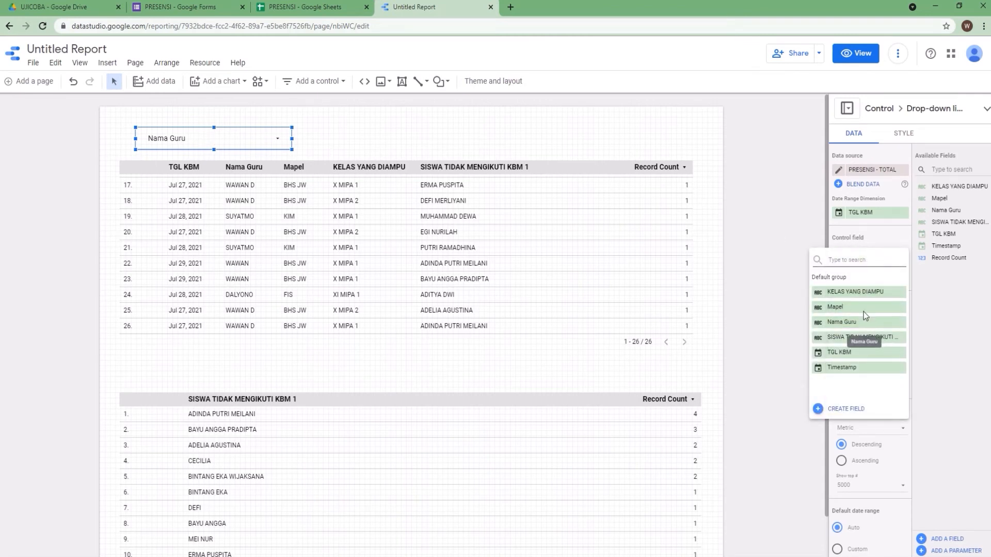
left_click(859, 298)
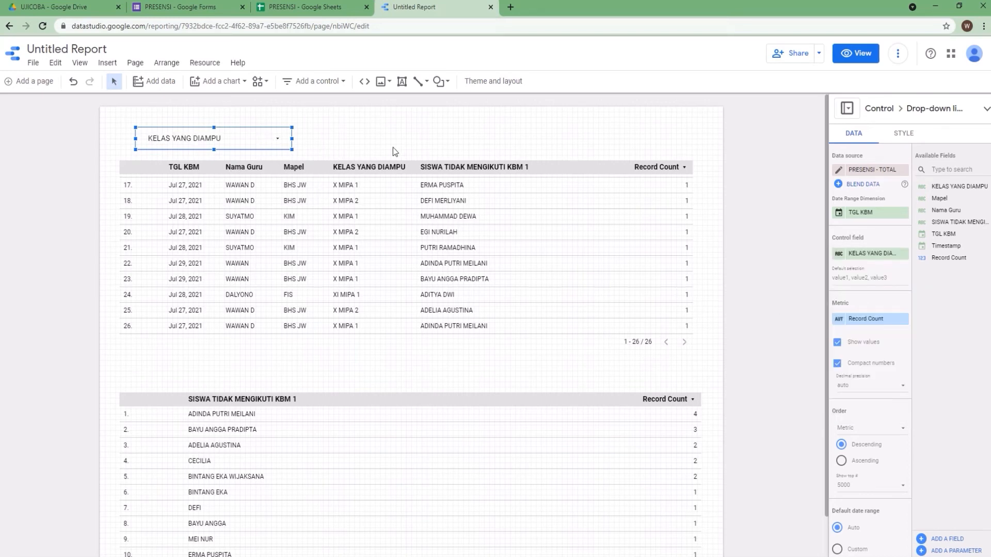
Switch to view mode and filter the KELAS YANG DIAMPU drop-down to show only X MIPA 1
left_click(856, 54)
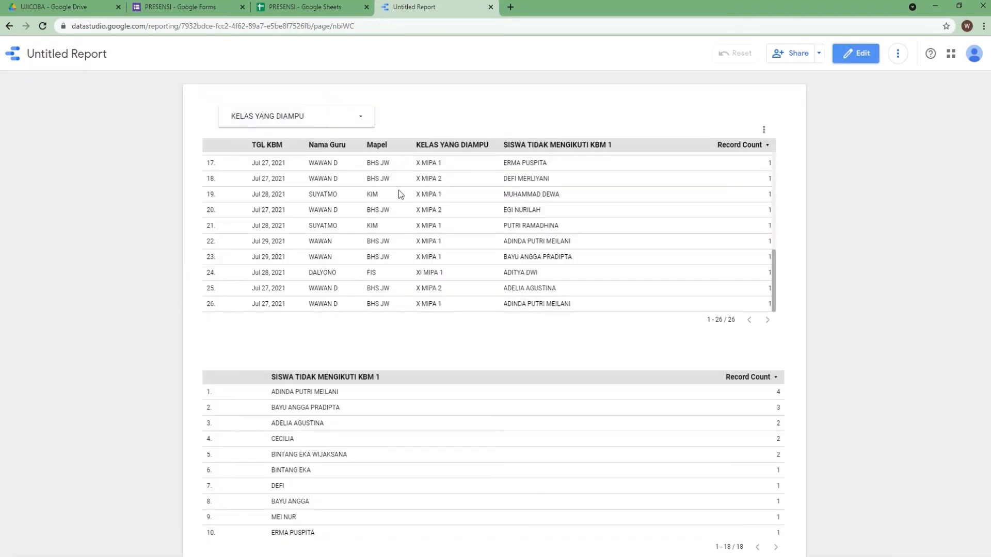
left_click(361, 116)
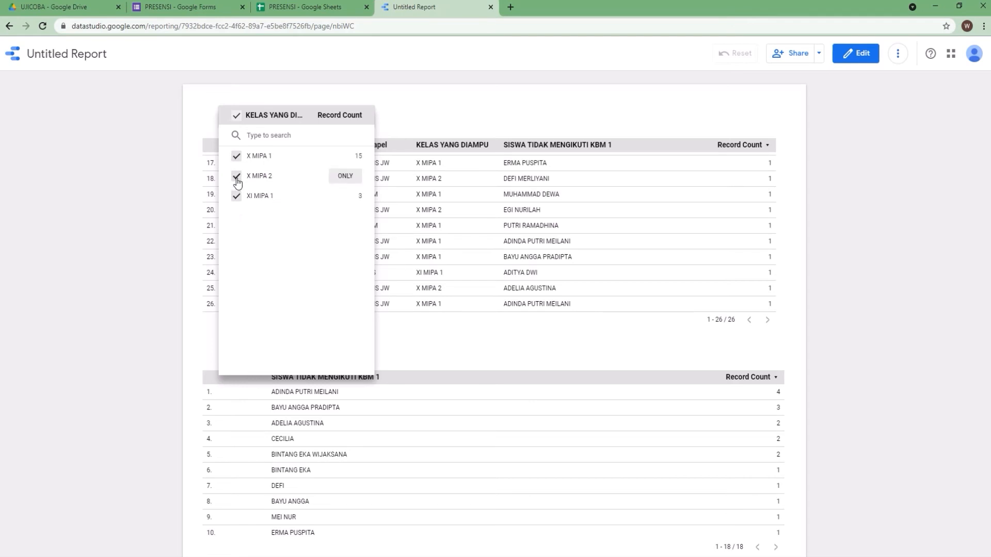
left_click(236, 177)
left_click(236, 196)
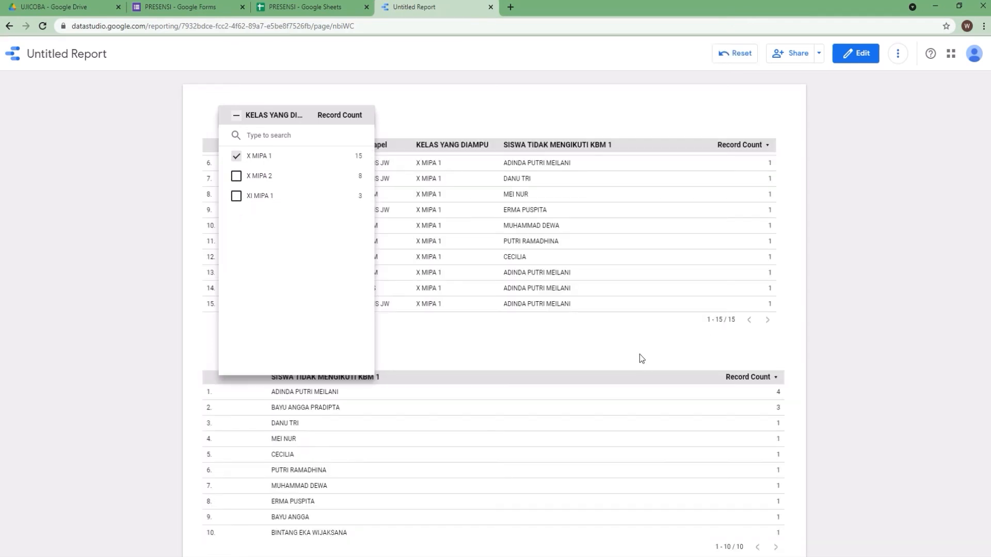
left_click(639, 355)
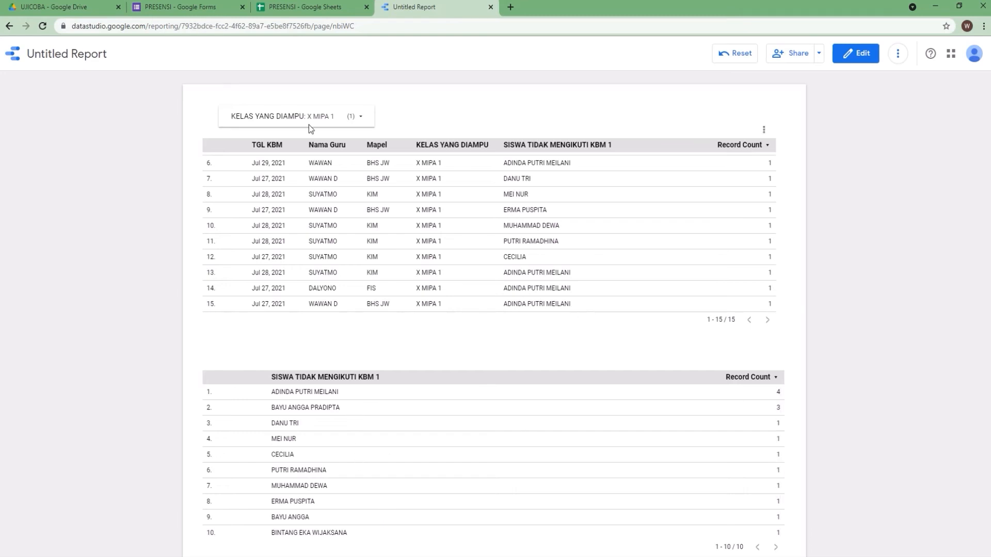
Change the class filter so only XI MIPA 1 is selected
left_click(363, 119)
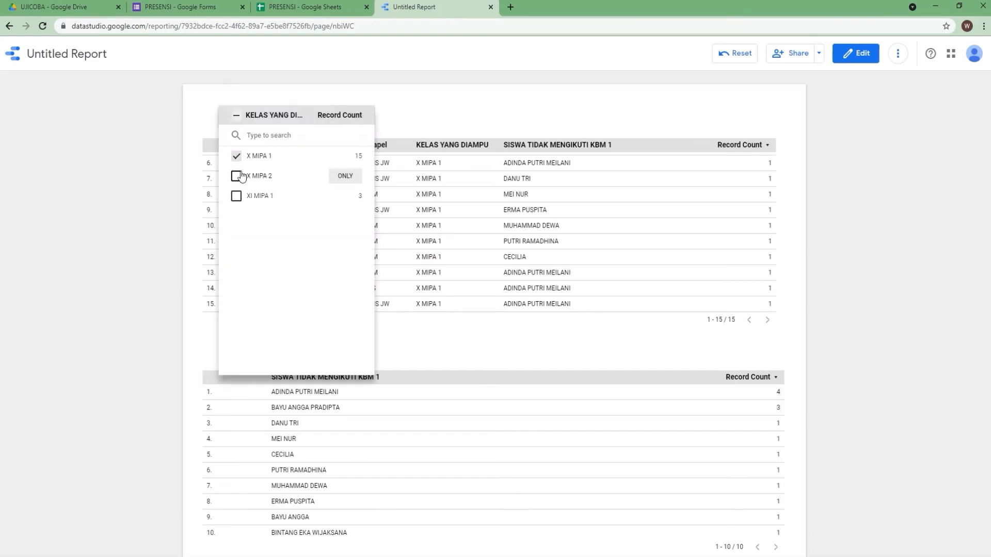
left_click(236, 197)
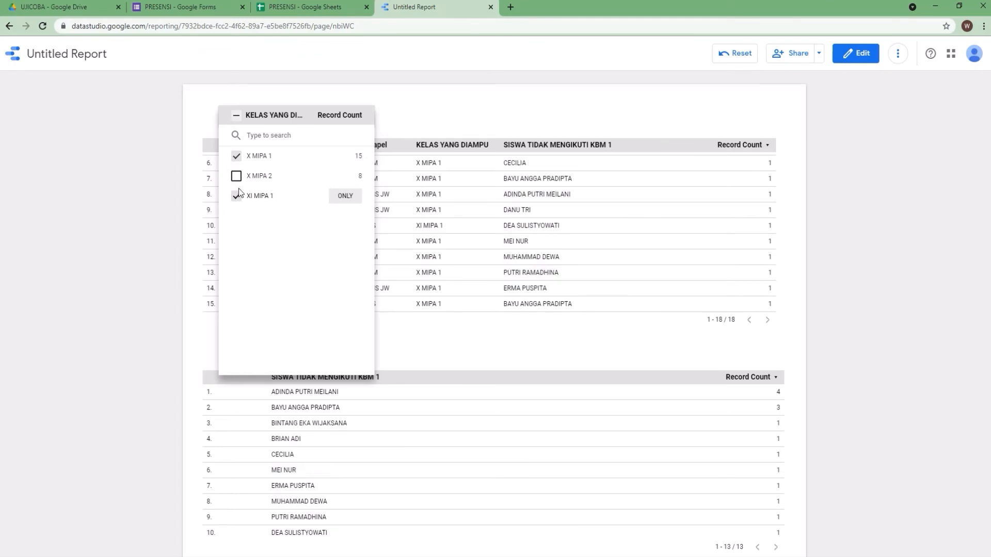
left_click(236, 157)
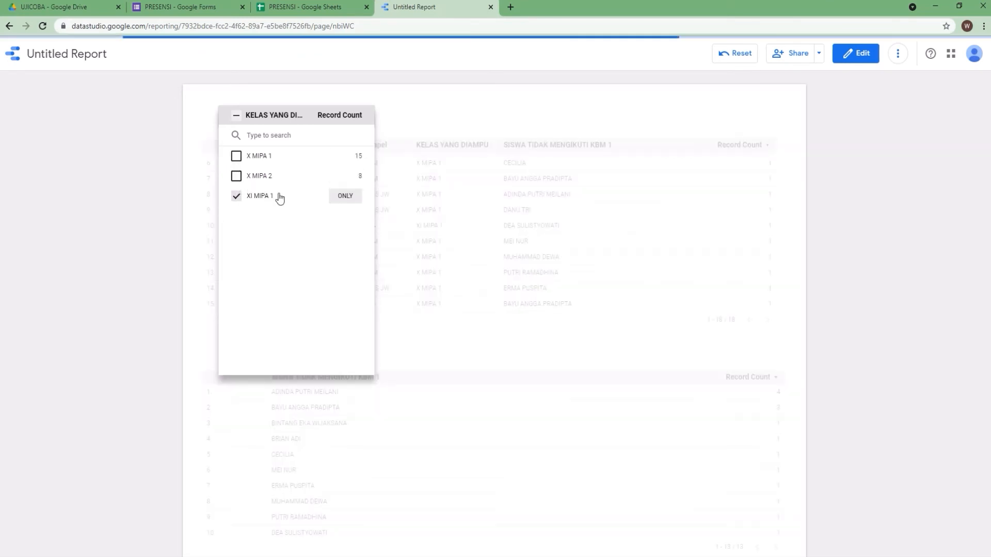
left_click(514, 233)
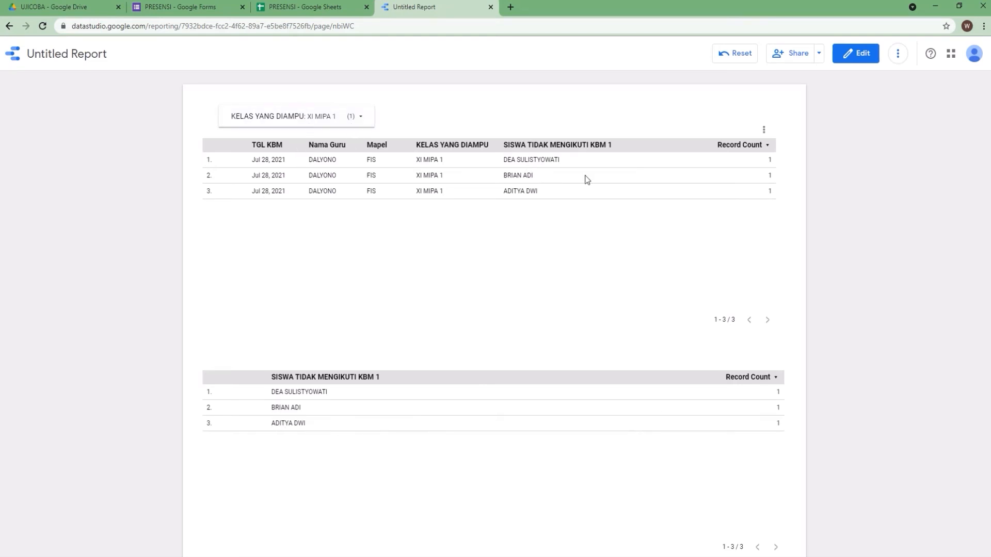
Back in edit mode, add a second drop-down list control beside the class control, using the Nama Guru field
left_click(856, 53)
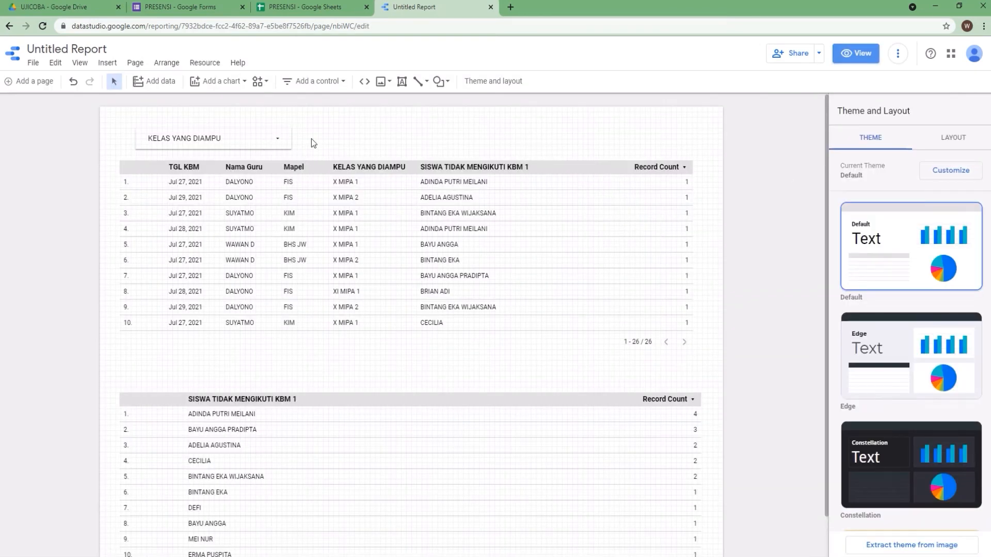
left_click(315, 82)
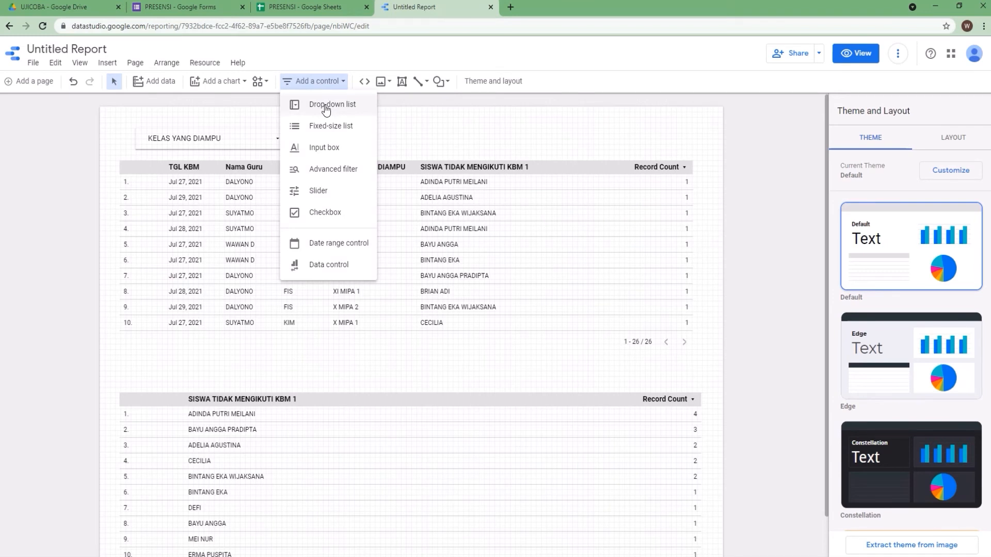
left_click(325, 107)
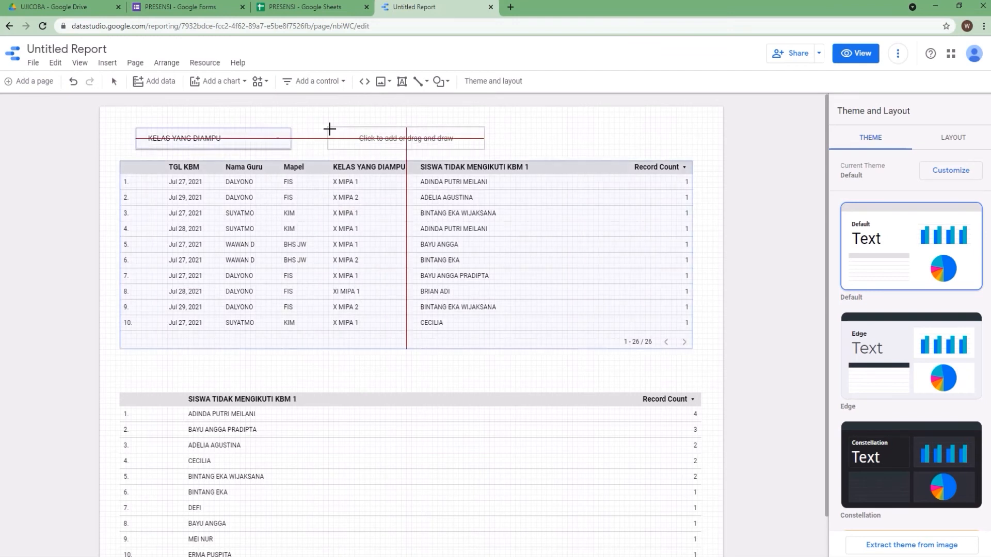
left_click(329, 129)
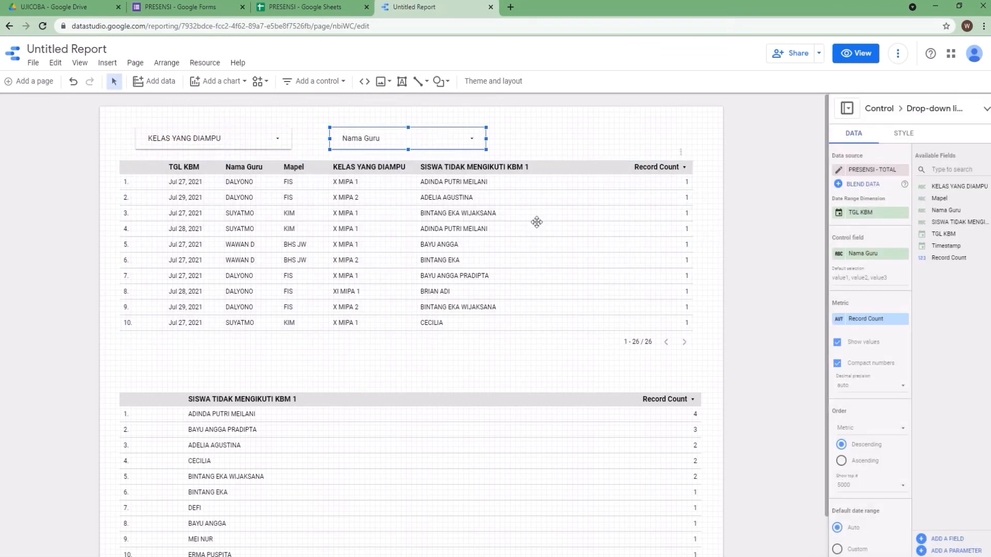
left_click(863, 57)
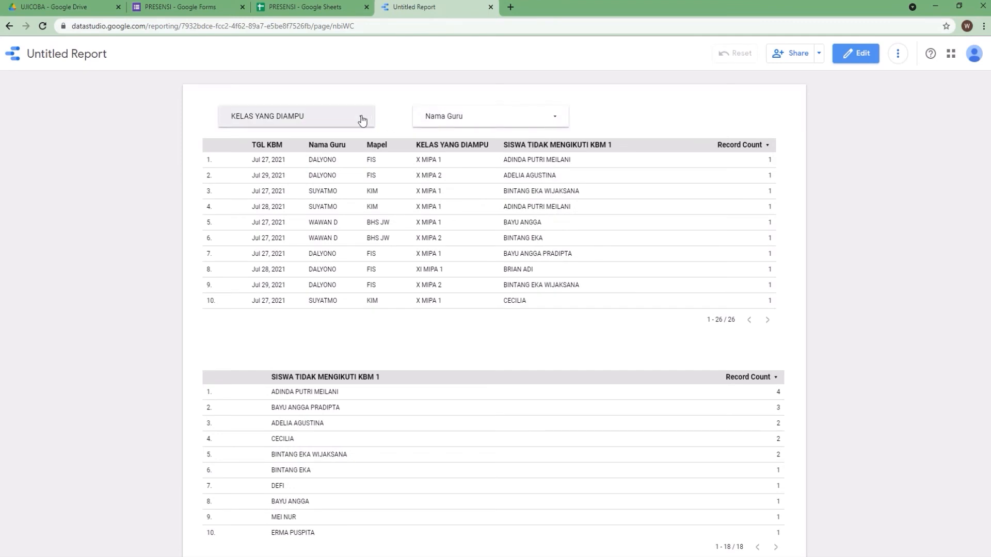
left_click(555, 117)
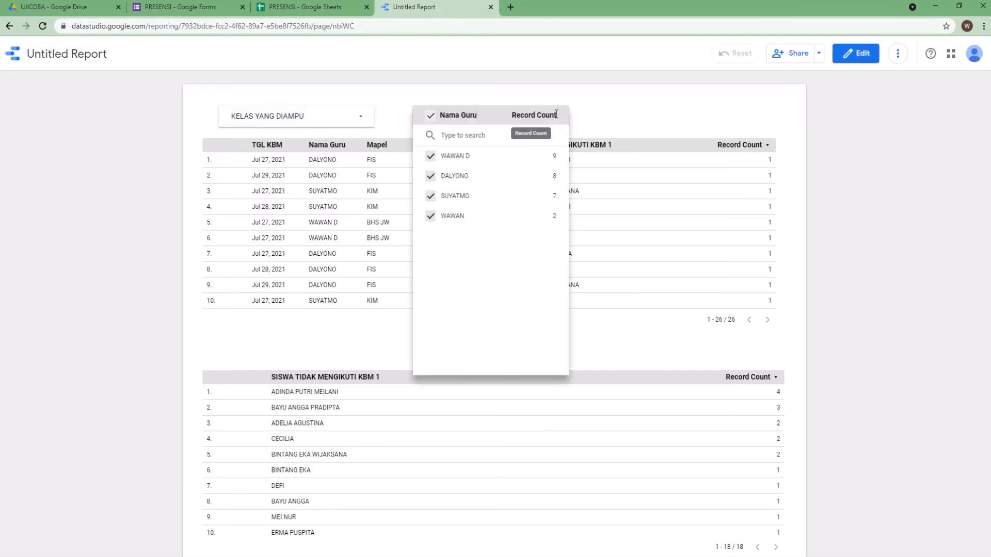
left_click(431, 176)
left_click(433, 197)
left_click(434, 217)
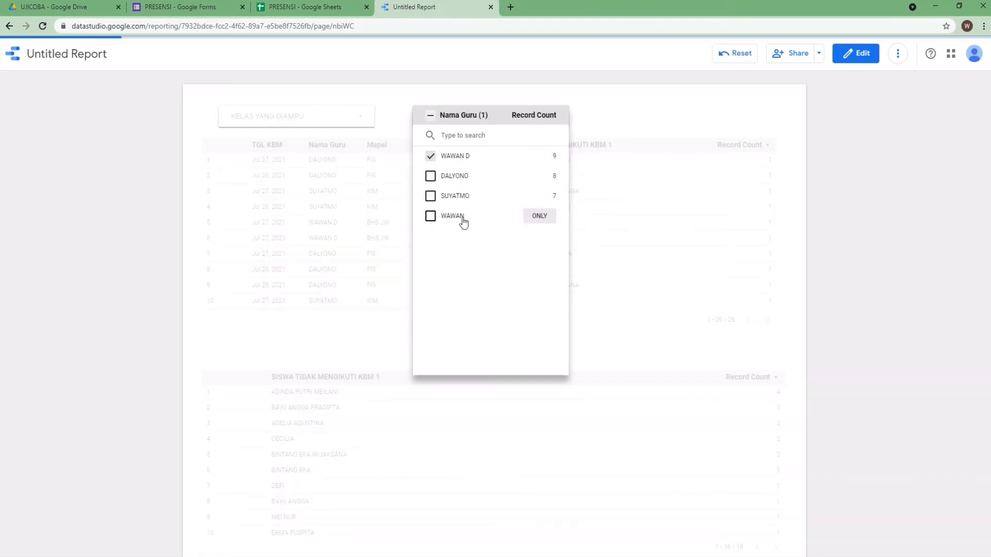
left_click(638, 114)
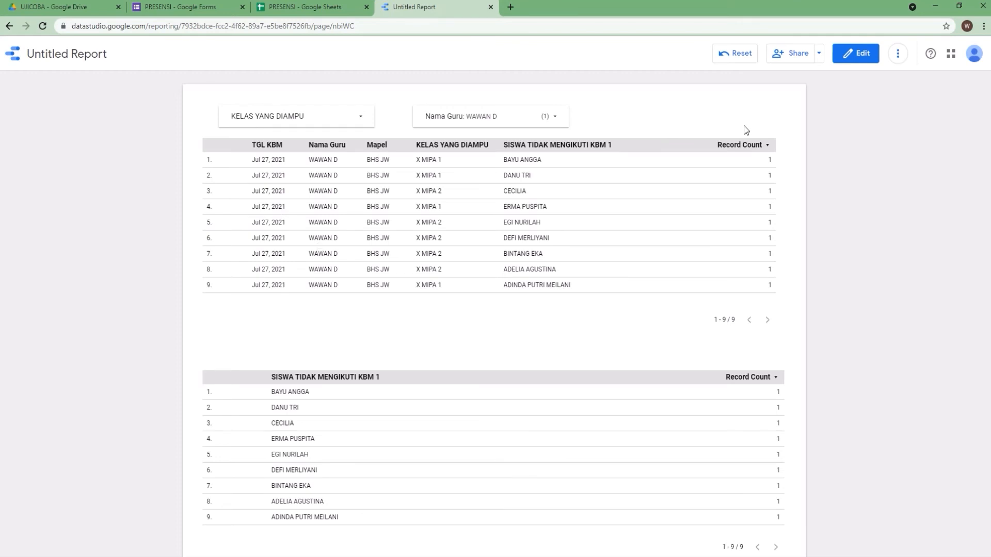
In edit mode, add a date range control to the right of the Nama Guru control
left_click(849, 53)
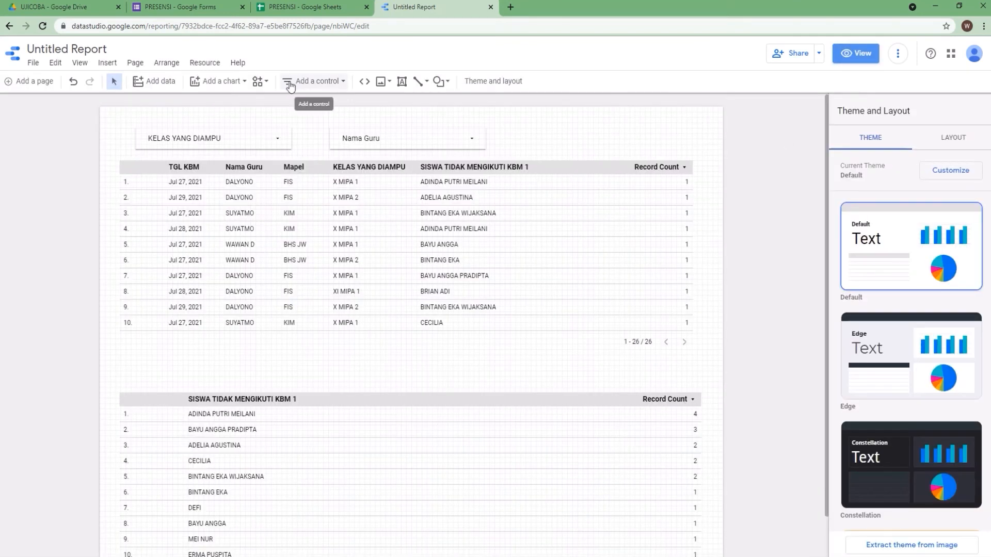
left_click(310, 81)
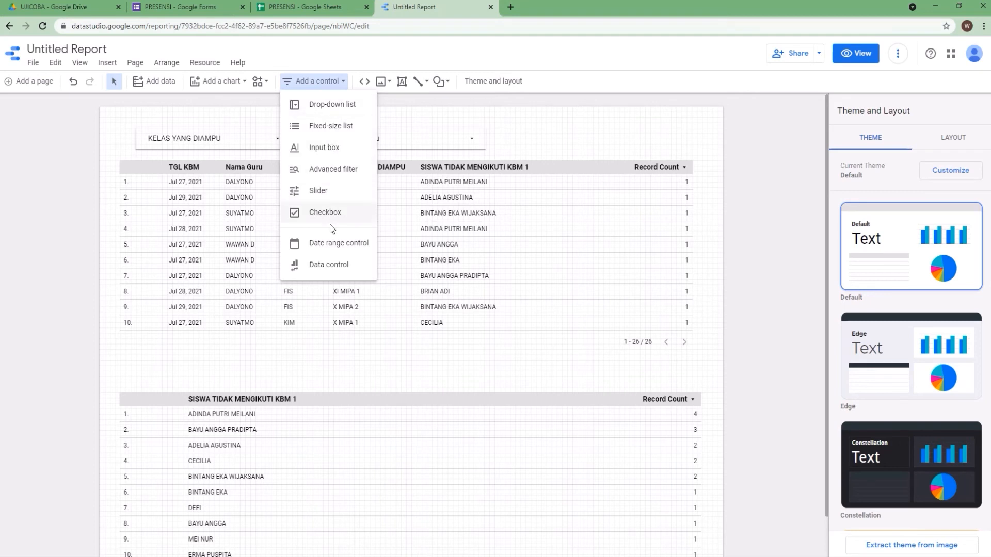
left_click(333, 243)
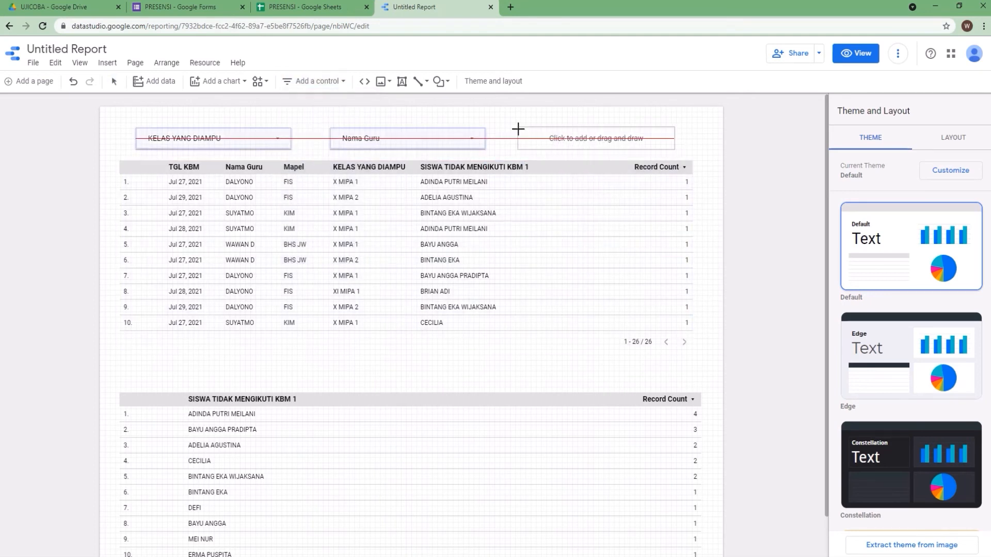
left_click(518, 129)
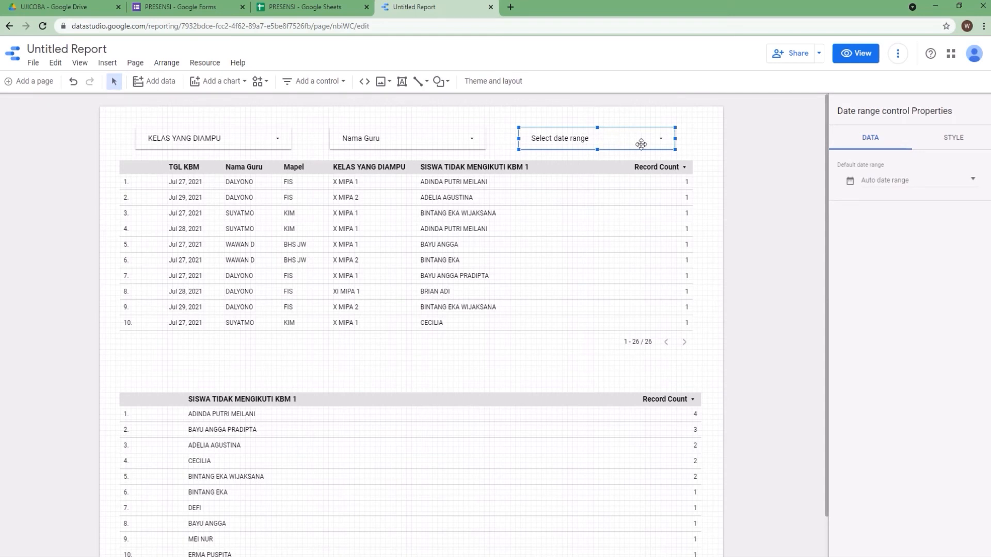
Move the second table up, closer to the first table
left_click(450, 393)
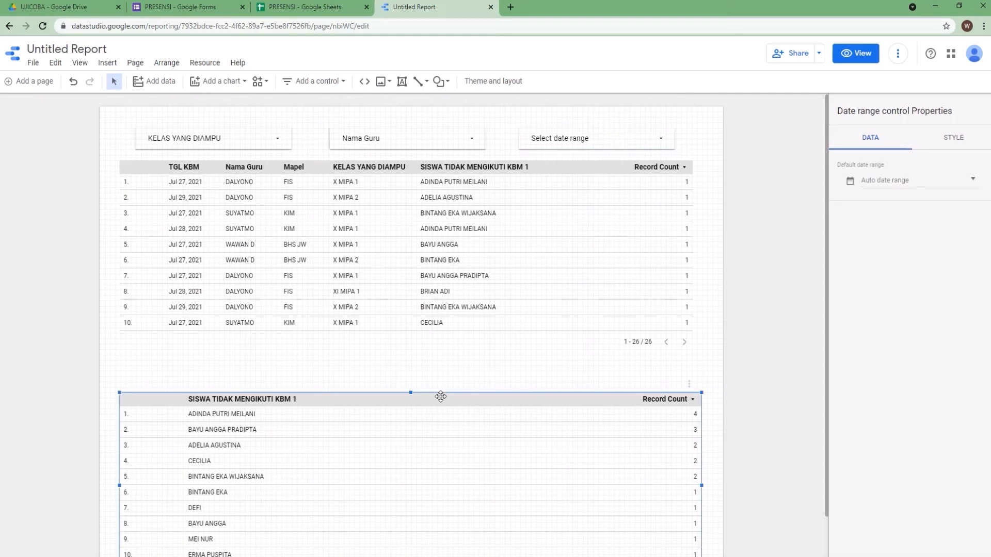
left_click_drag(411, 394, 423, 361)
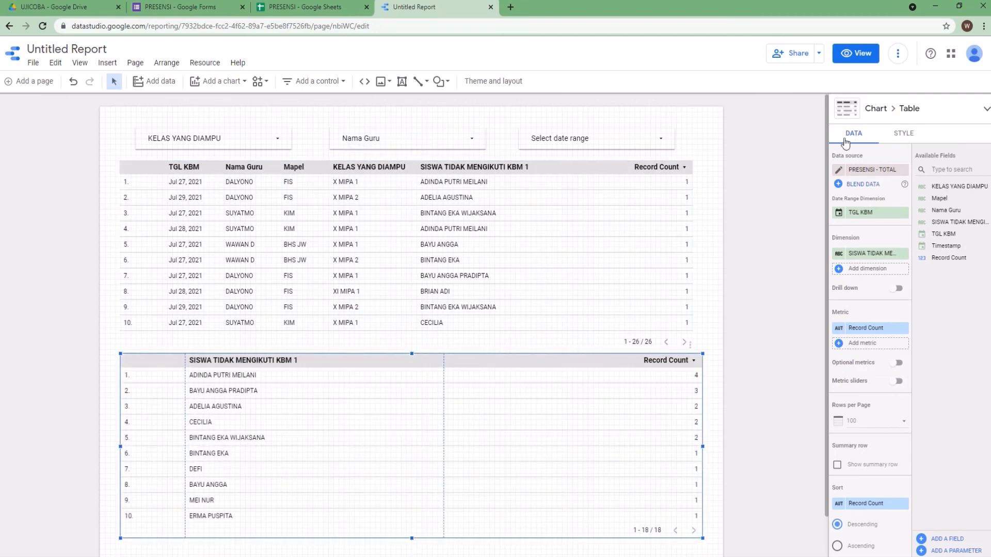
In view mode, set the date range control to Jul 27, 2021 – Jul 29, 2021 and apply it
left_click(857, 52)
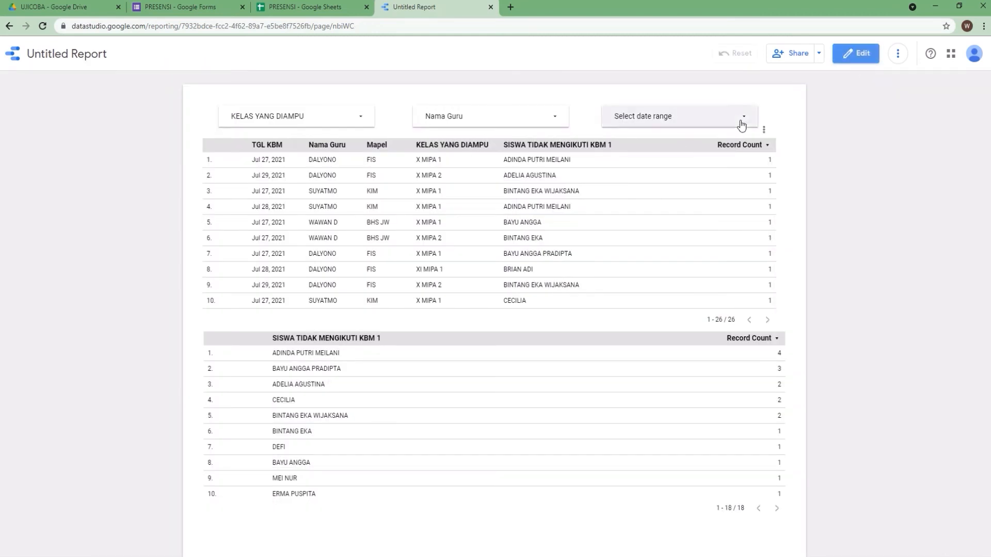
left_click(650, 117)
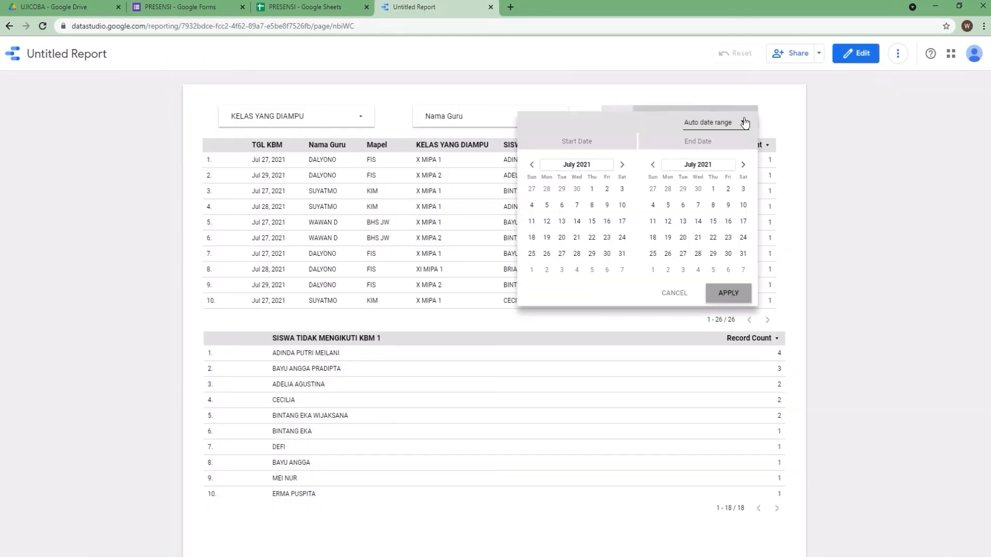
left_click(561, 255)
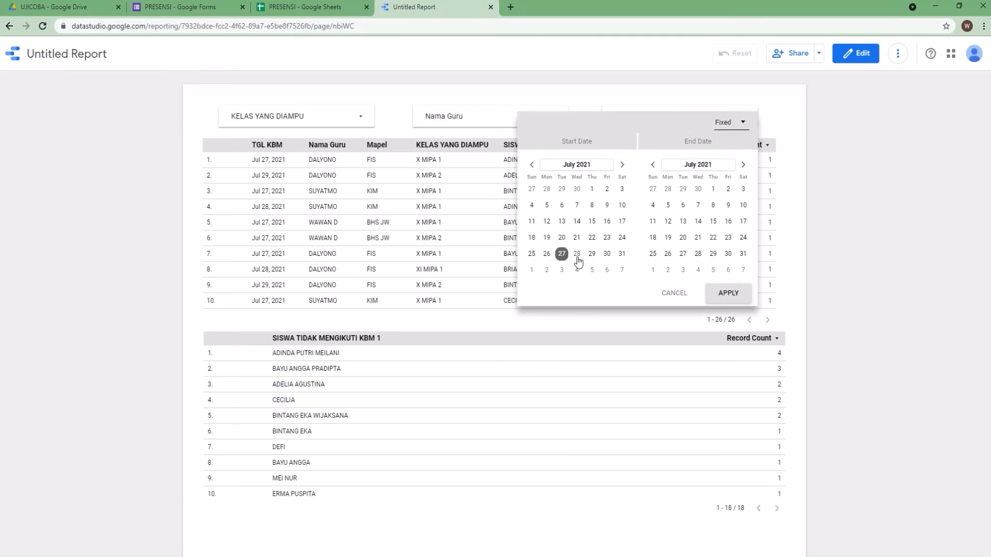
left_click(712, 258)
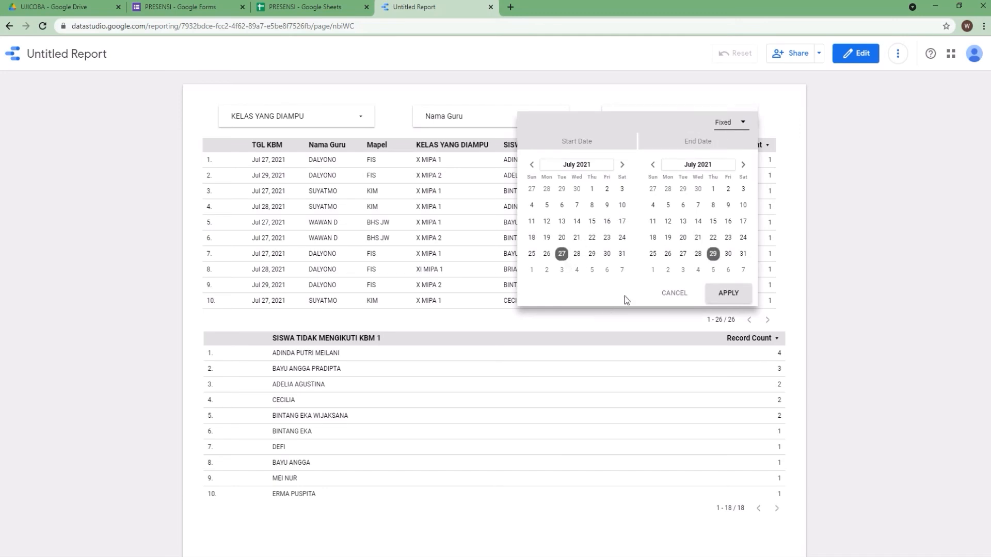
left_click(725, 294)
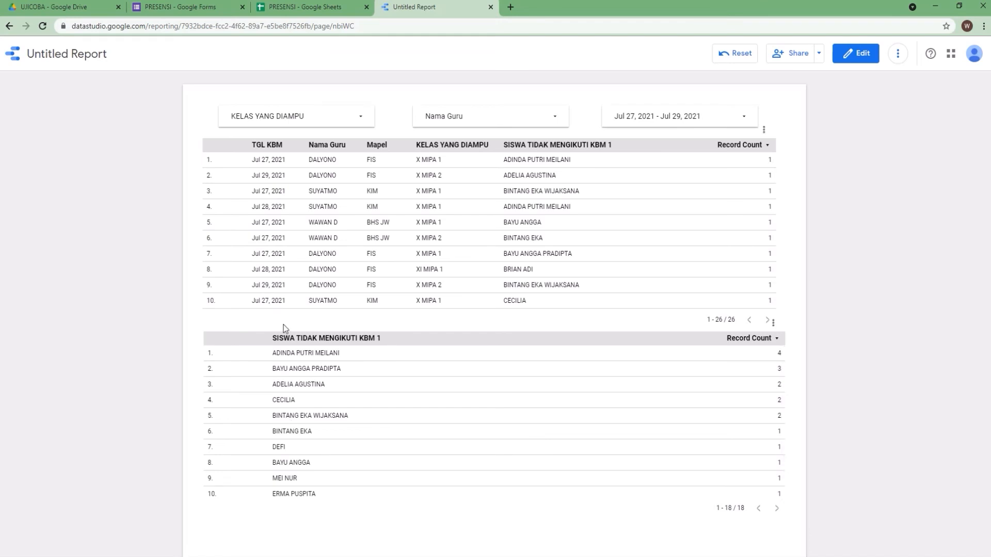
Scroll through the first table's rows
scroll(774, 182, "down", 1)
left_click_drag(775, 182, 784, 274)
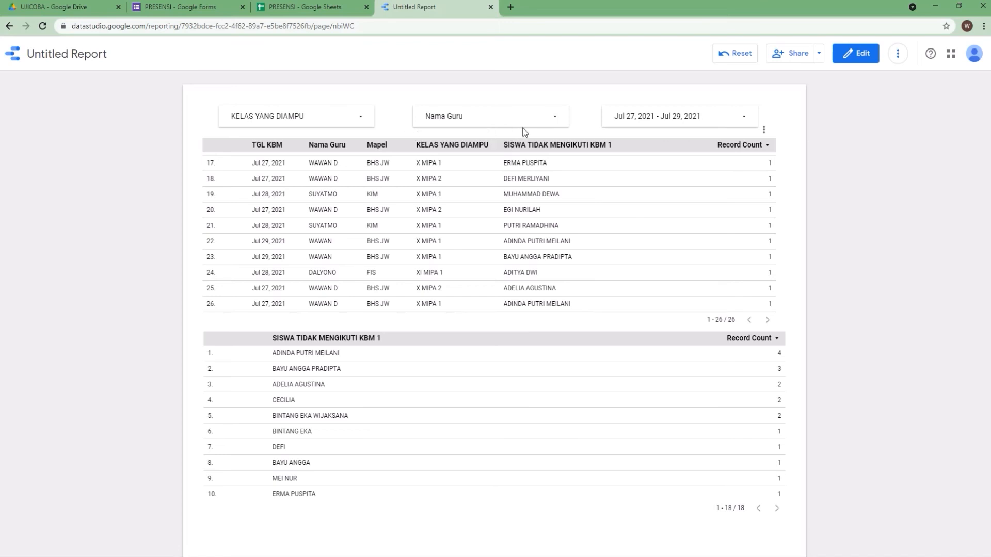
left_click_drag(776, 268, 793, 157)
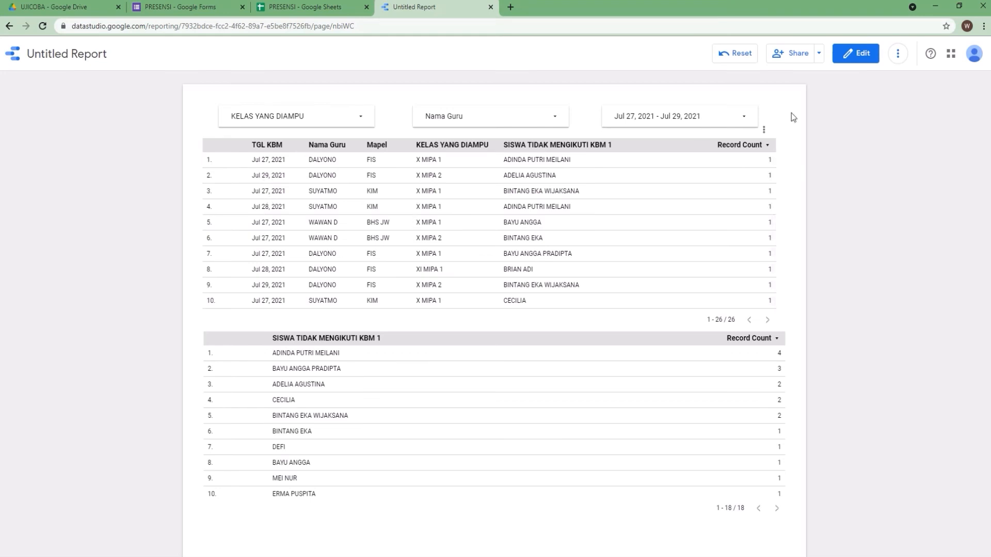
In edit mode, change the first table's sort field to TGL KBM
left_click(854, 59)
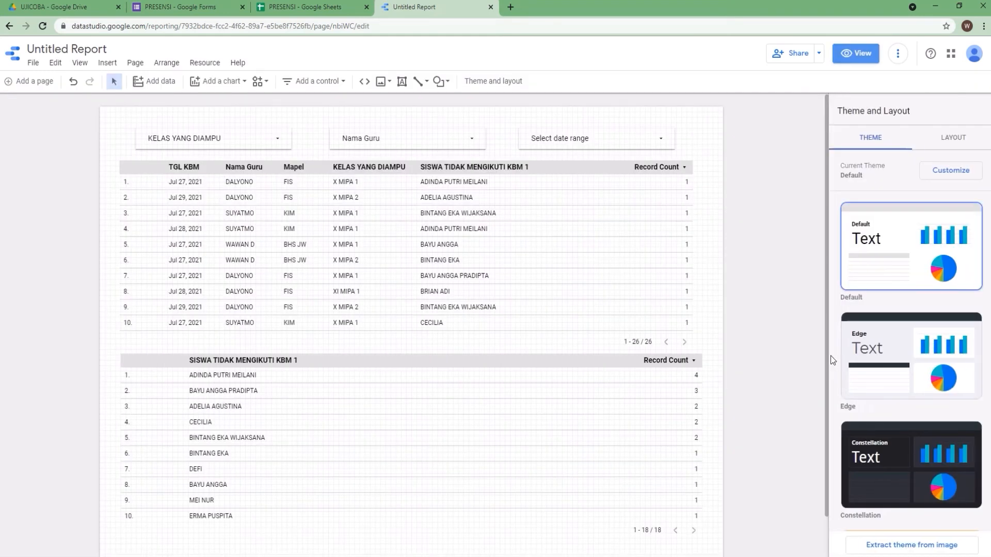
left_click(503, 209)
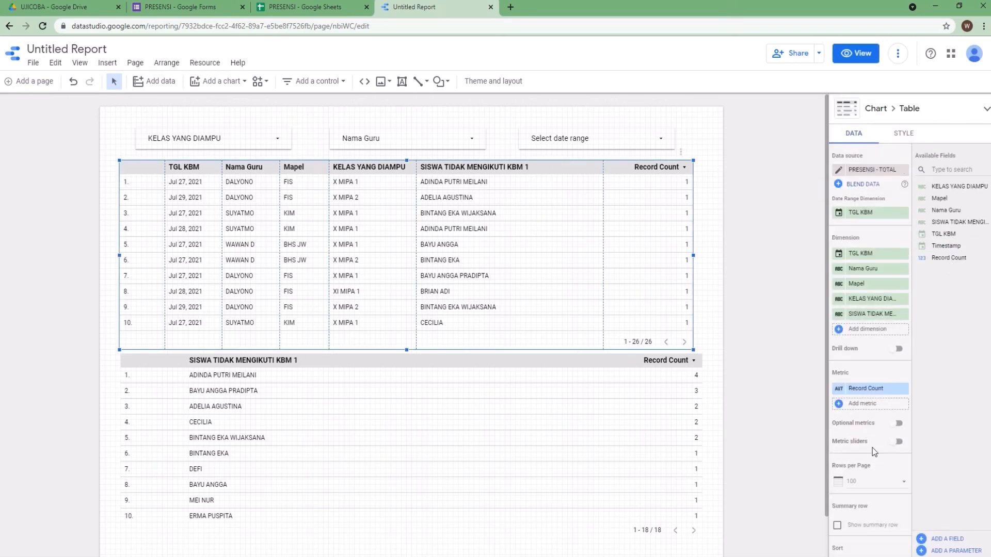
scroll(873, 435, "down", 3)
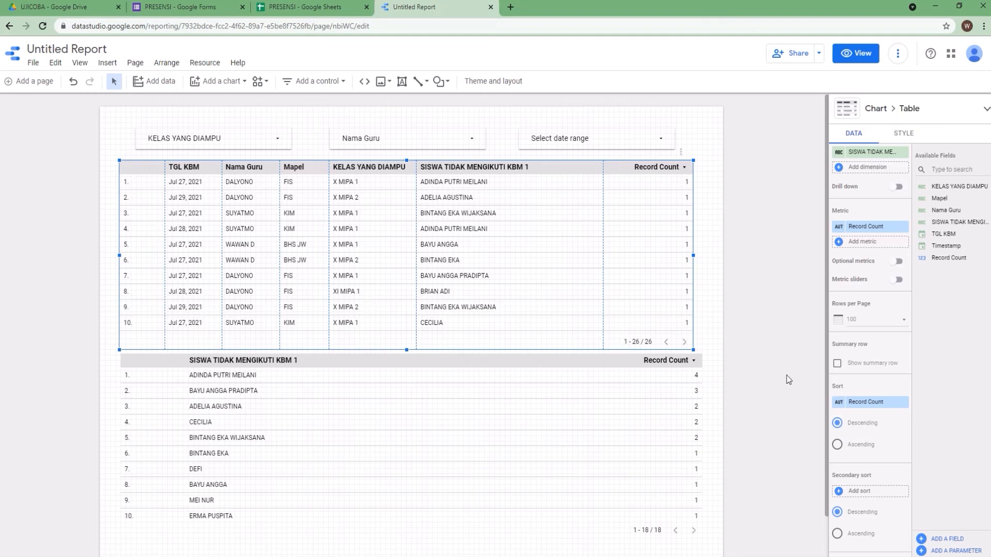
left_click(862, 404)
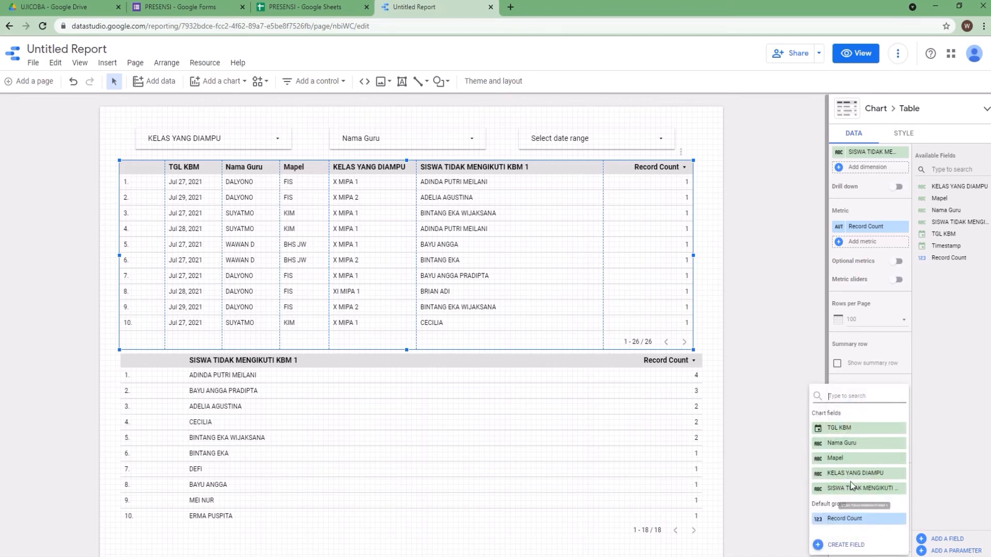
left_click(848, 430)
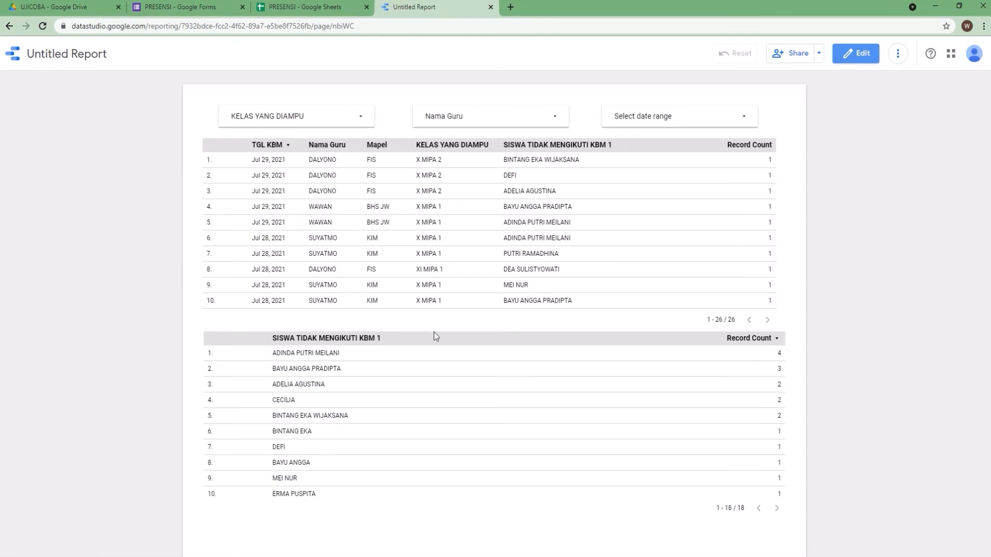
Set the date range control to Jul 27, 2021 – Jul 29, 2021, apply it, and scroll the first table's rows
left_click(698, 123)
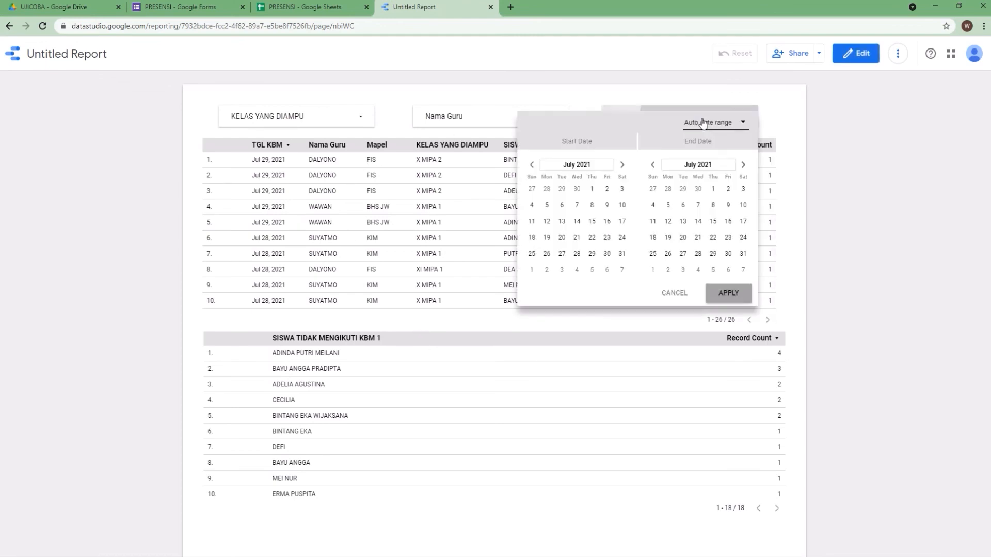
left_click(562, 254)
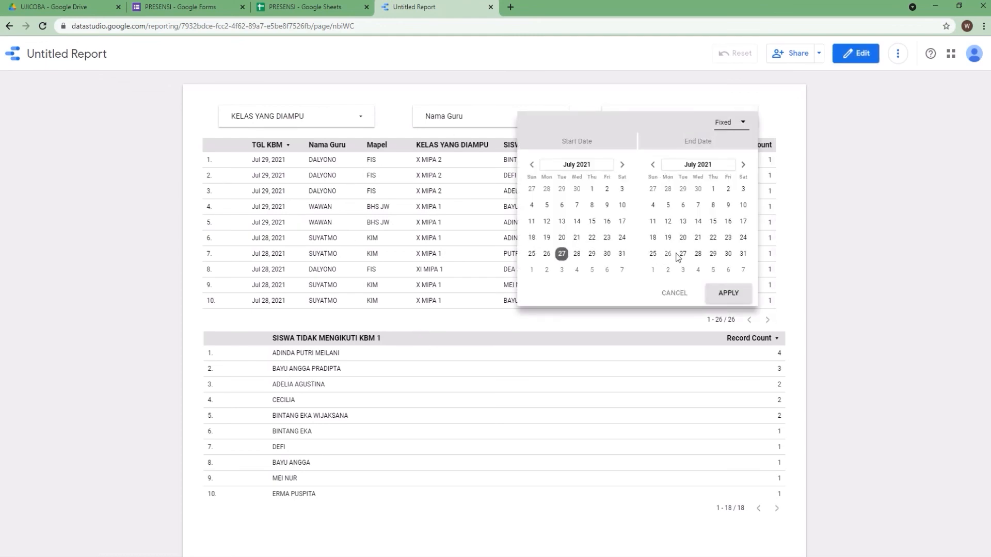
left_click(713, 254)
left_click(729, 300)
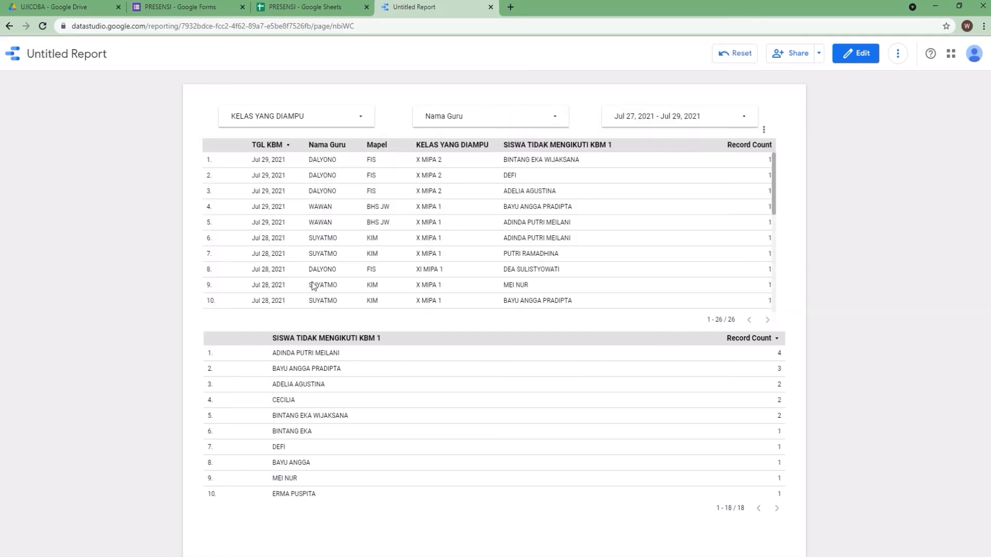
scroll(776, 194, "down", 1)
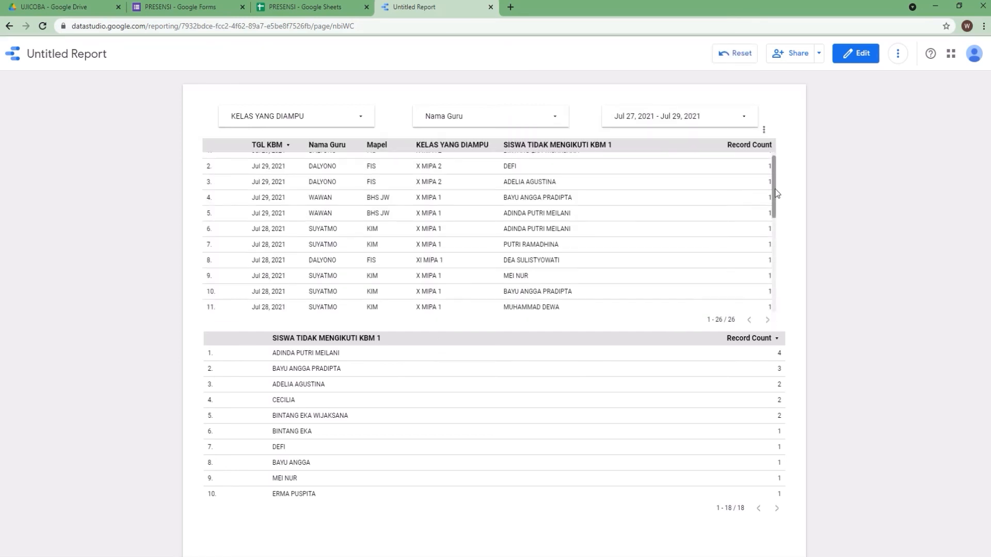
left_click_drag(776, 193, 775, 165)
left_click(557, 120)
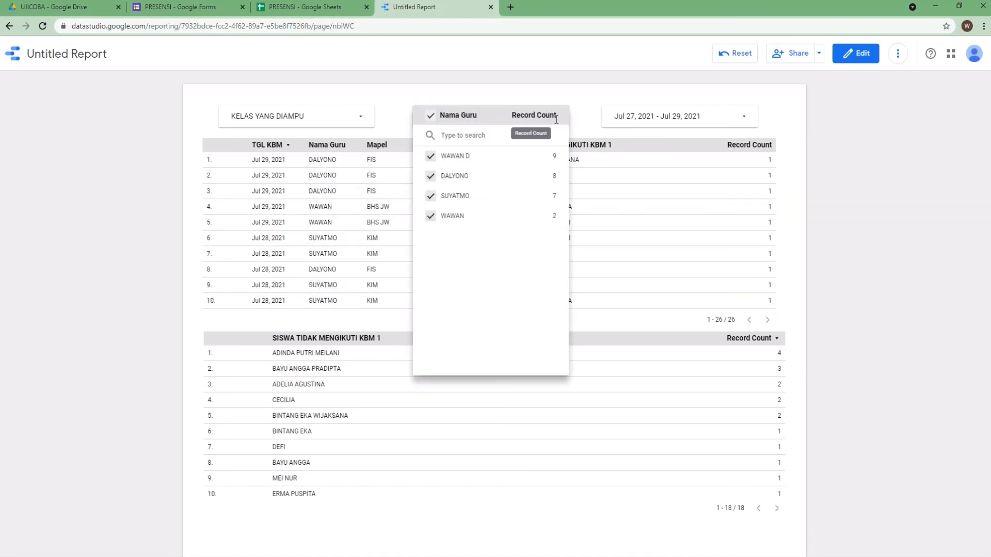
left_click(431, 157)
left_click(431, 198)
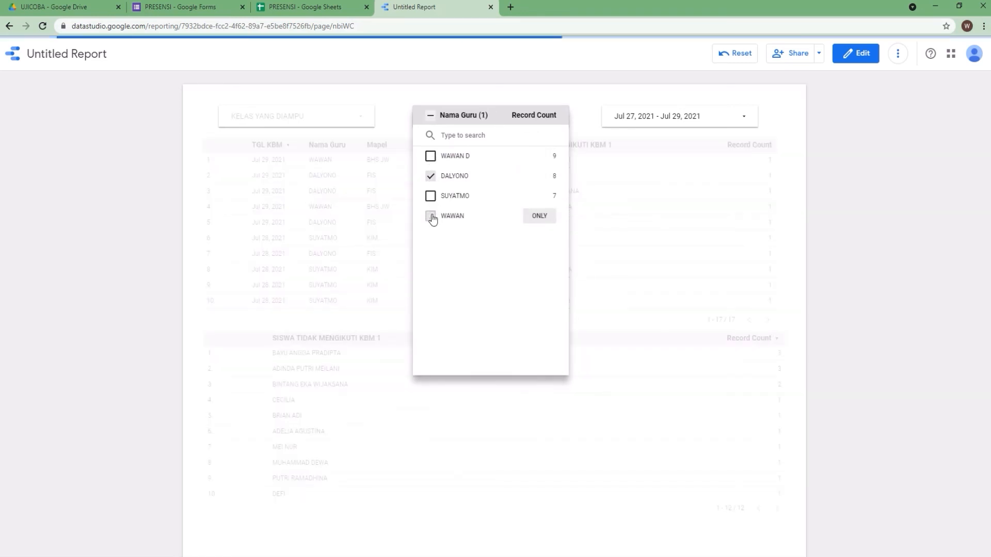
left_click(431, 216)
left_click(650, 95)
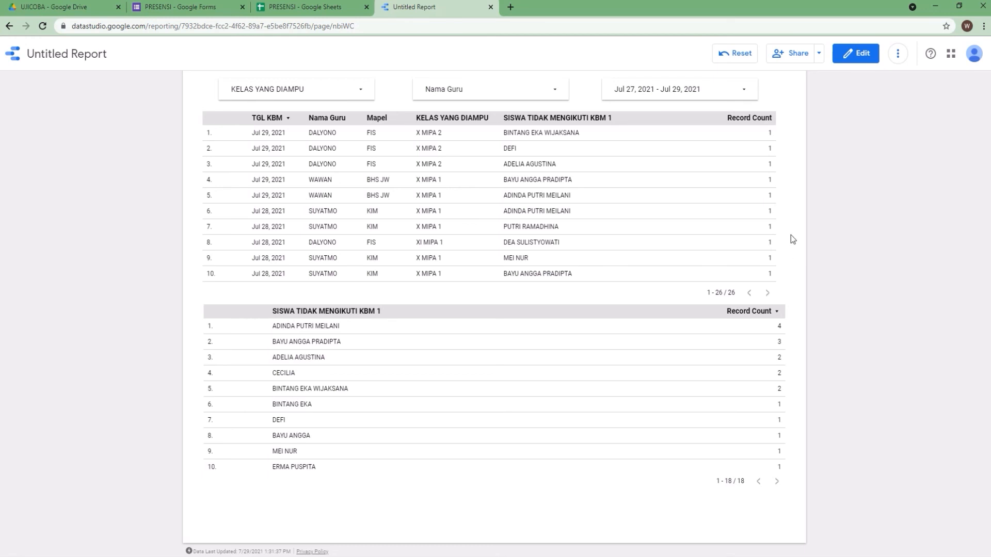
Examine the TOTAL and Form Responses 2 sheets of the PRESENSI spreadsheet, then return to the report
left_click(323, 7)
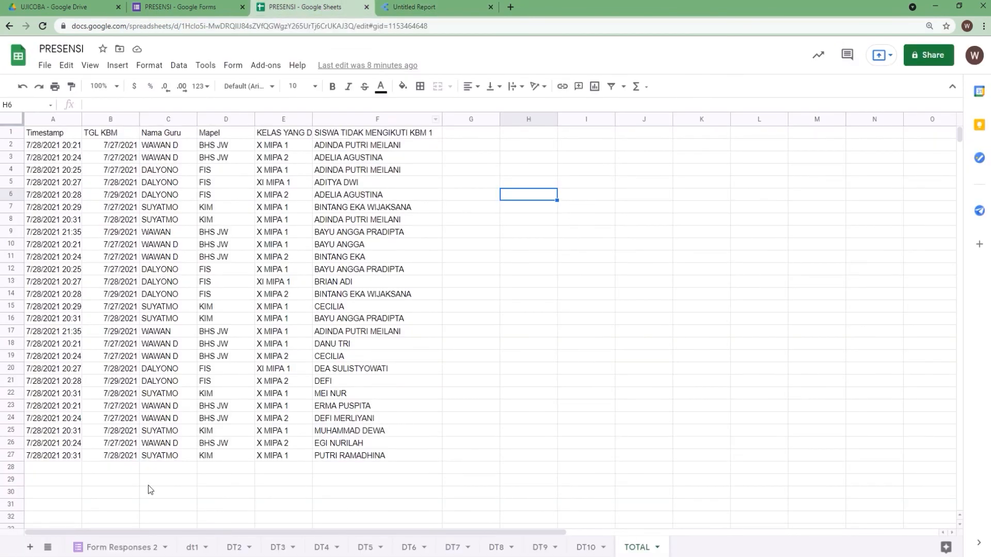
left_click(150, 547)
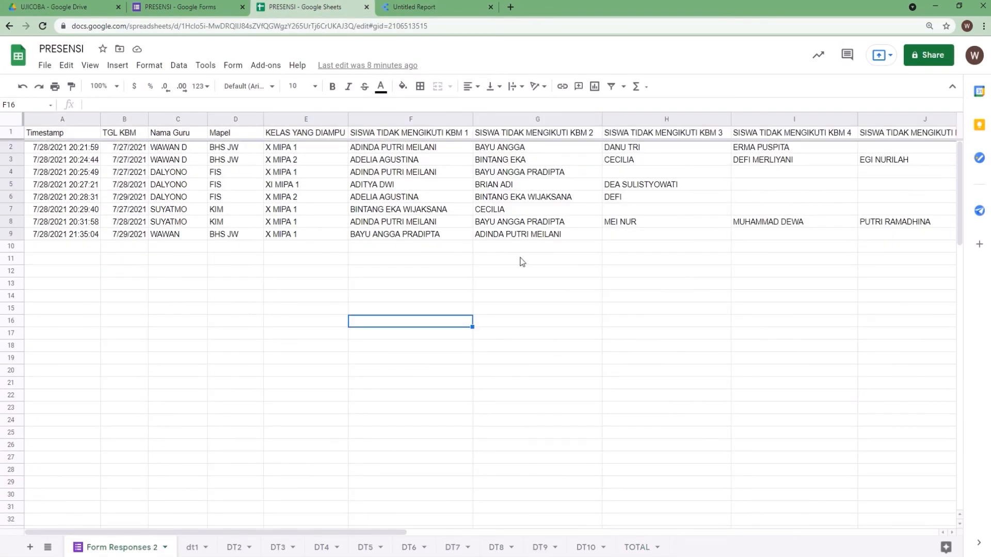
left_click(430, 7)
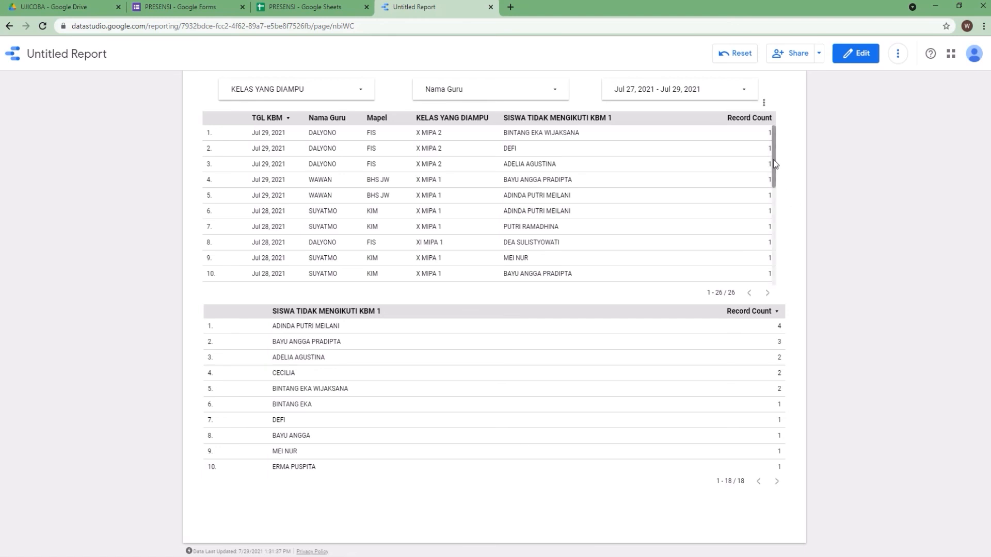
Scroll through the first table down to its last rows
scroll(774, 164, "up", 1)
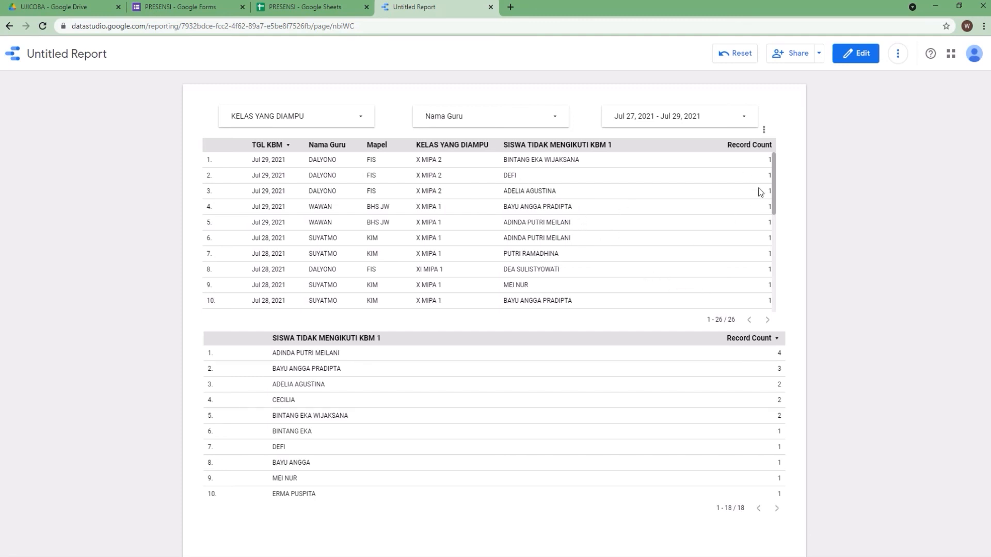
left_click_drag(773, 191, 776, 168)
left_click_drag(773, 187, 778, 161)
left_click_drag(773, 192, 781, 290)
scroll(841, 244, "down", 1)
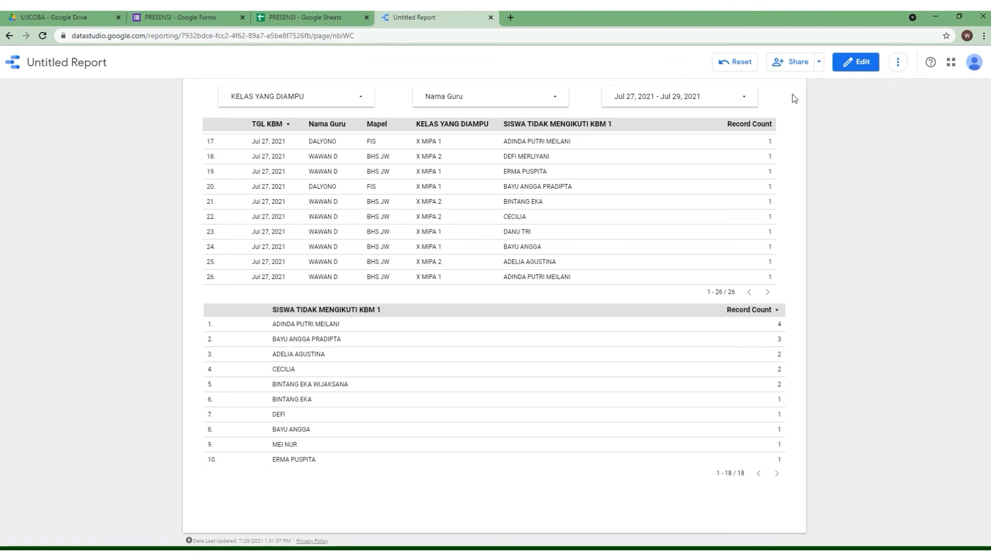
Turn on link sharing as Anyone with the link can view, copy the report link and save the sharing settings
left_click(819, 62)
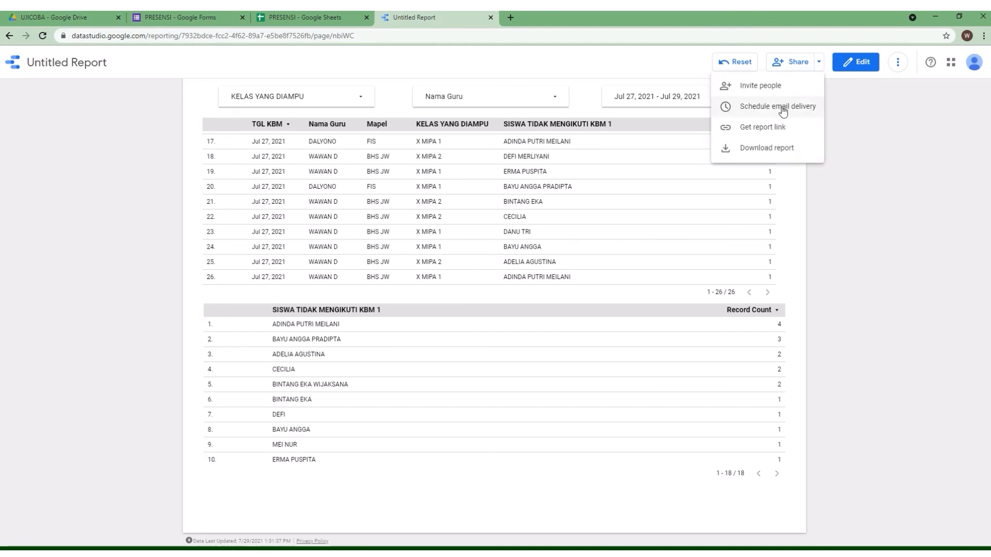
left_click(796, 67)
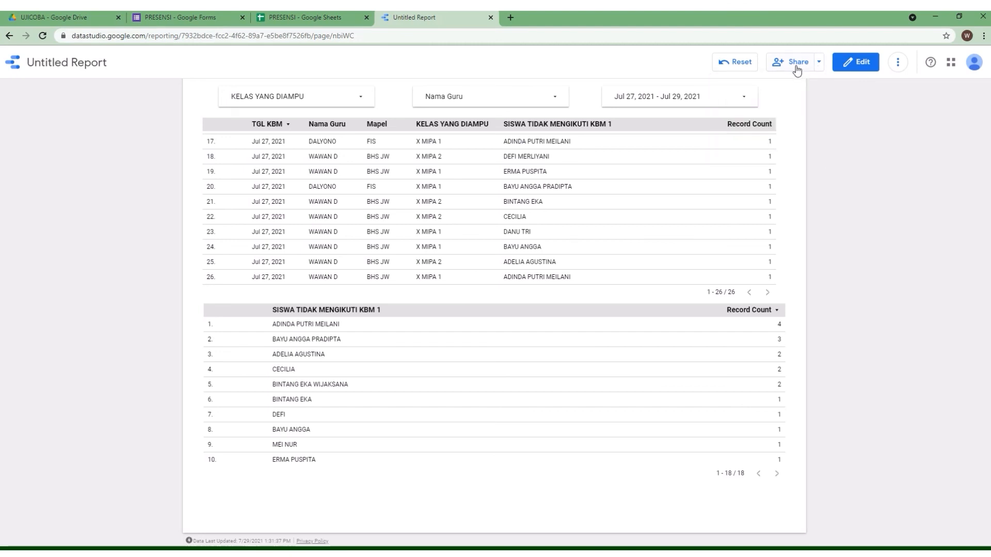
left_click(797, 68)
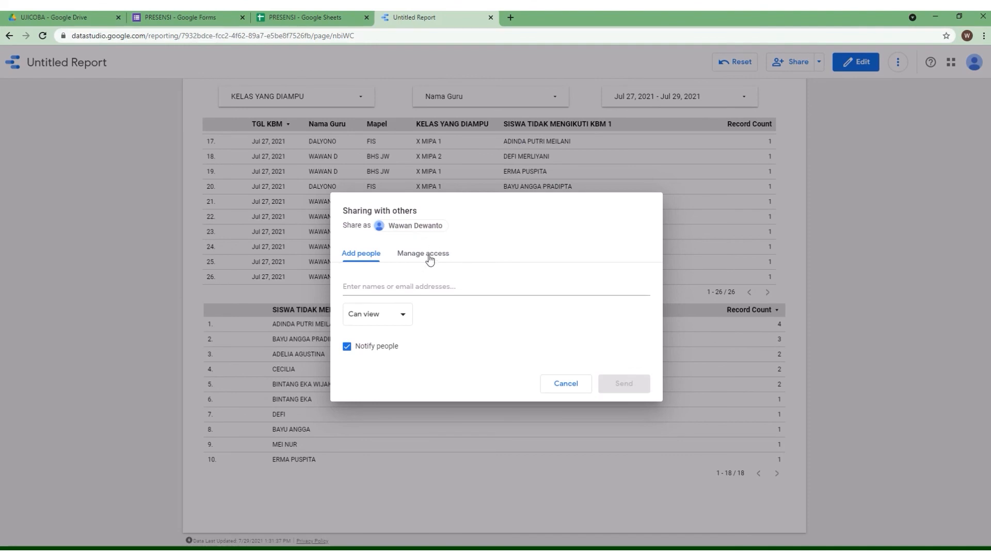
left_click(430, 258)
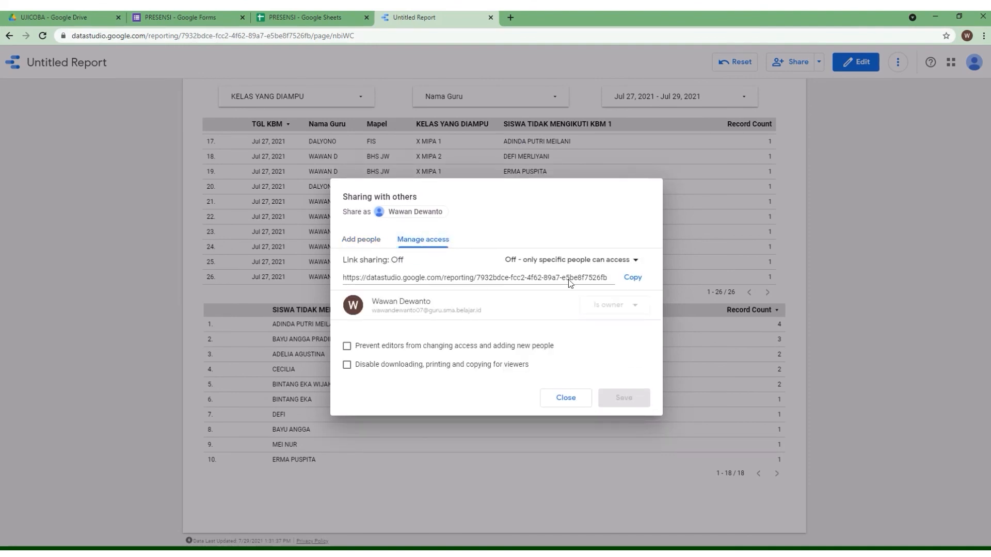
left_click(637, 260)
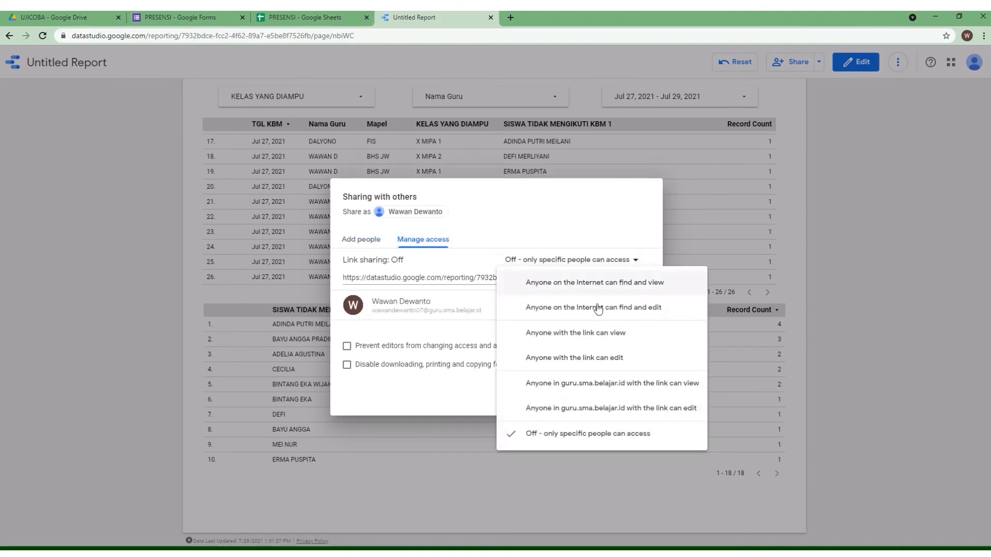
left_click(582, 338)
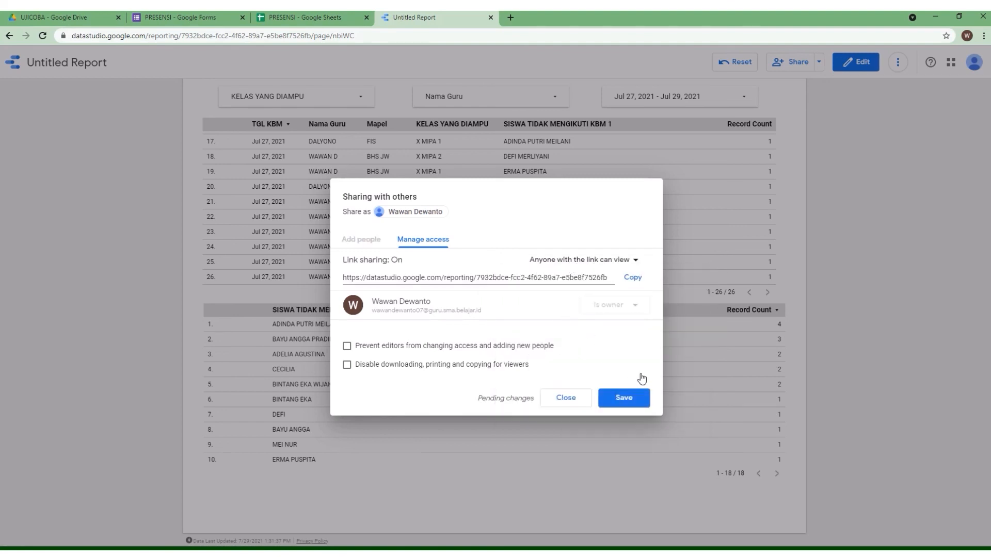
left_click(630, 279)
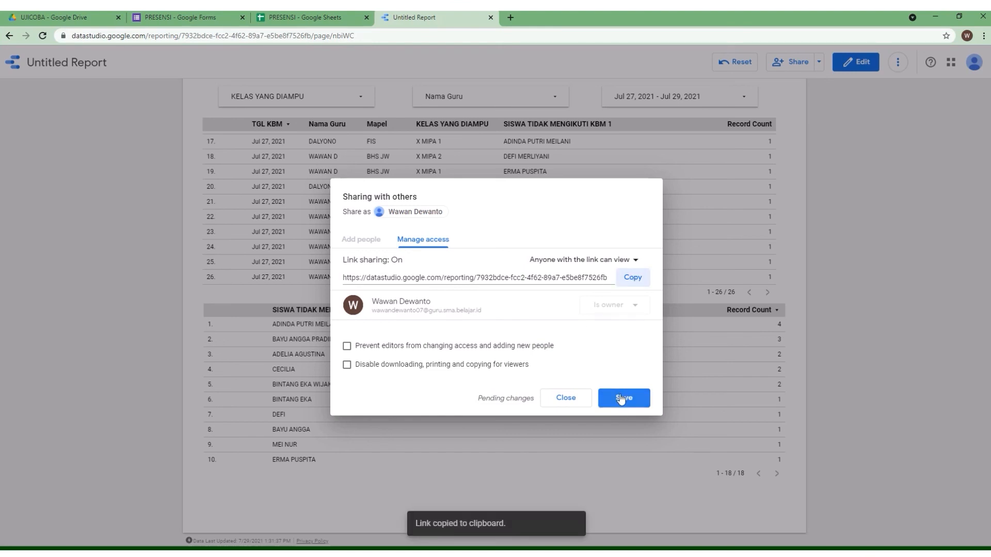
left_click(622, 399)
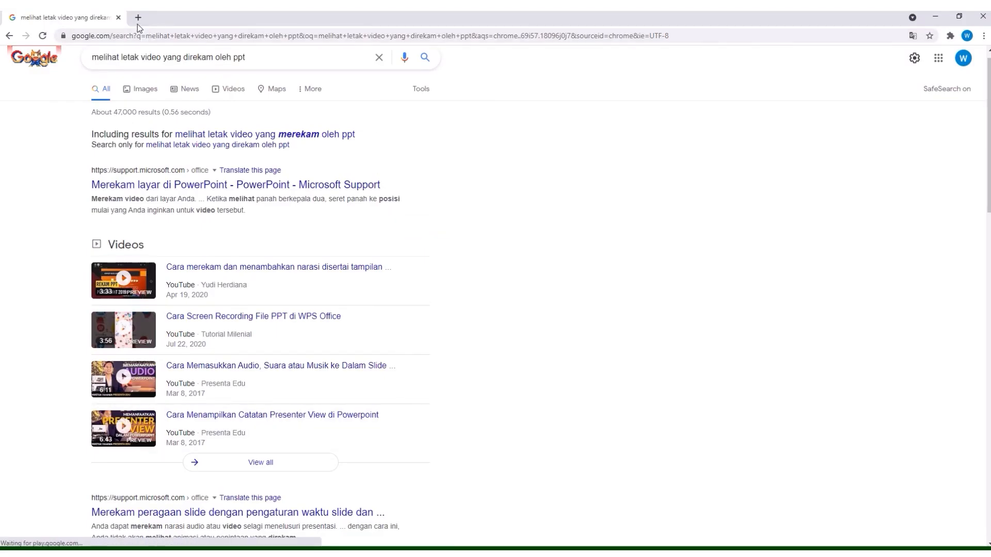
Open the copied report link in a new browser tab
left_click(137, 18)
left_click(119, 17)
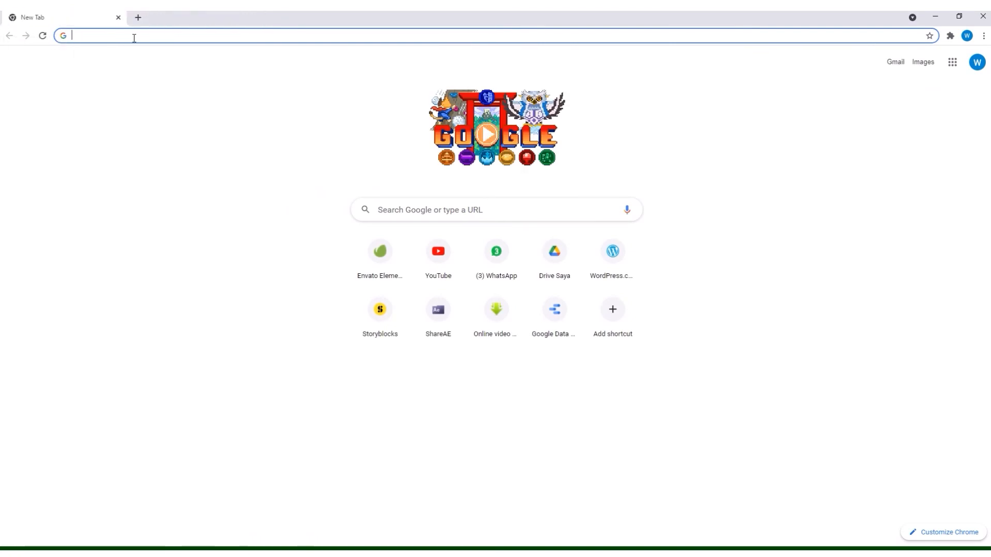
left_click(134, 37)
right_click(134, 37)
left_click(186, 109)
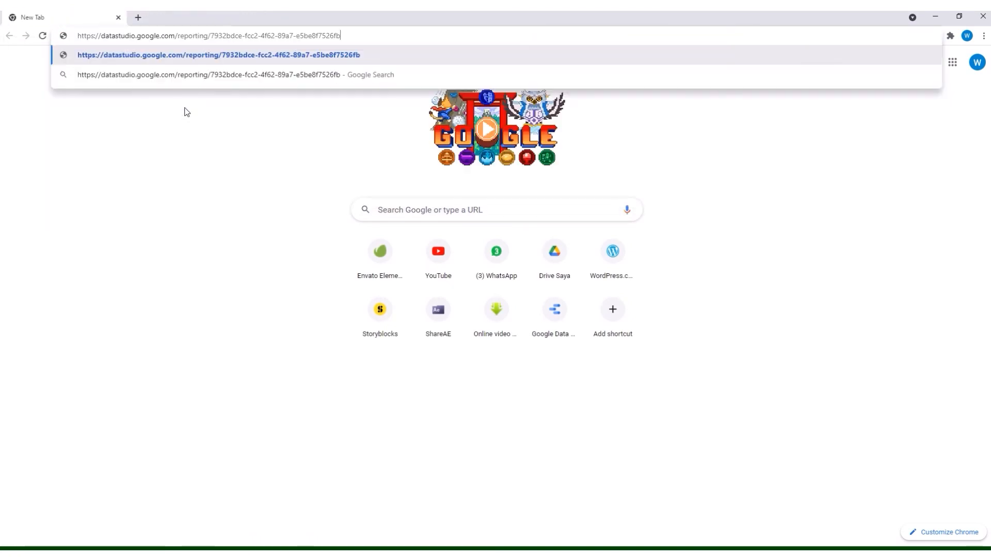
key("Return")
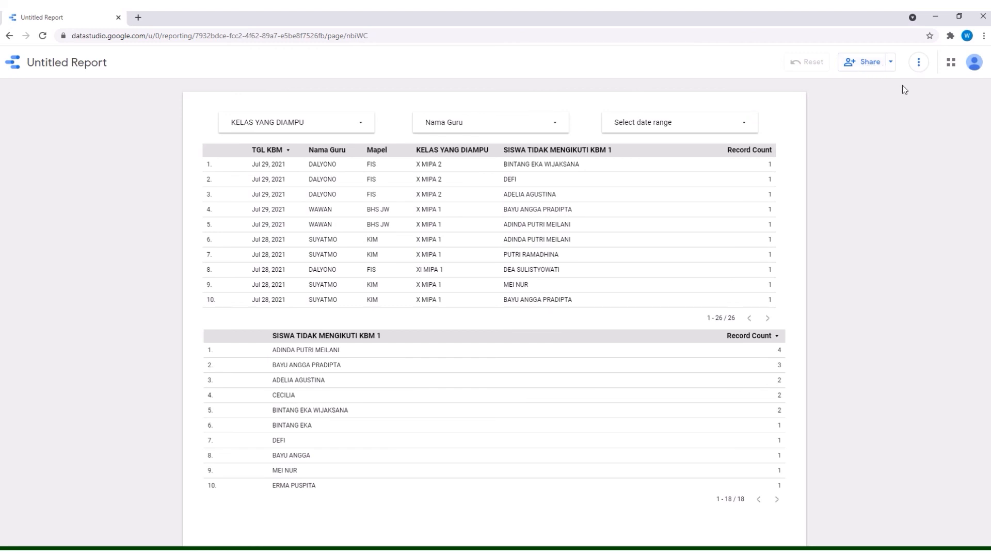
In the shared report, exclude DALYONO from the Nama Guru filter control
left_click(666, 123)
left_click(630, 105)
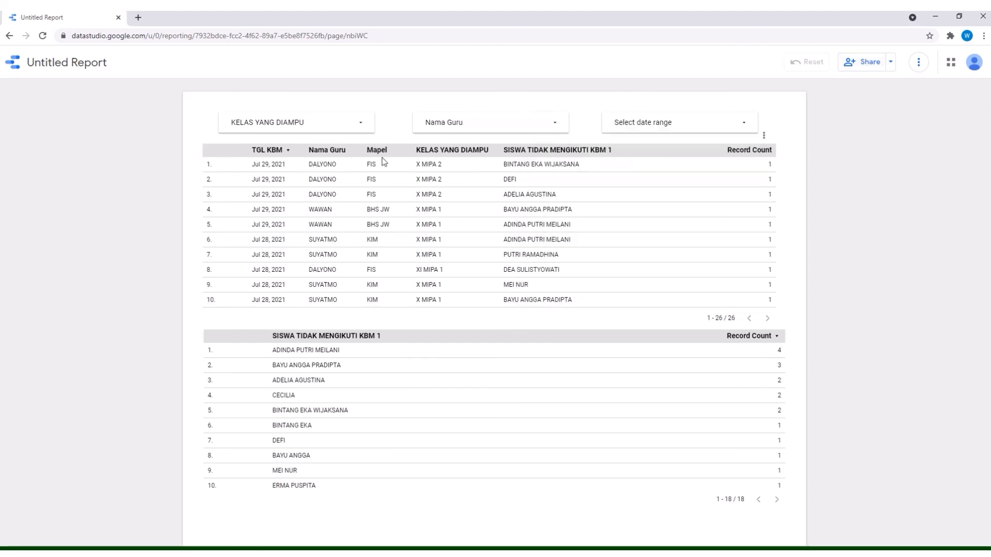
left_click(463, 129)
left_click(459, 182)
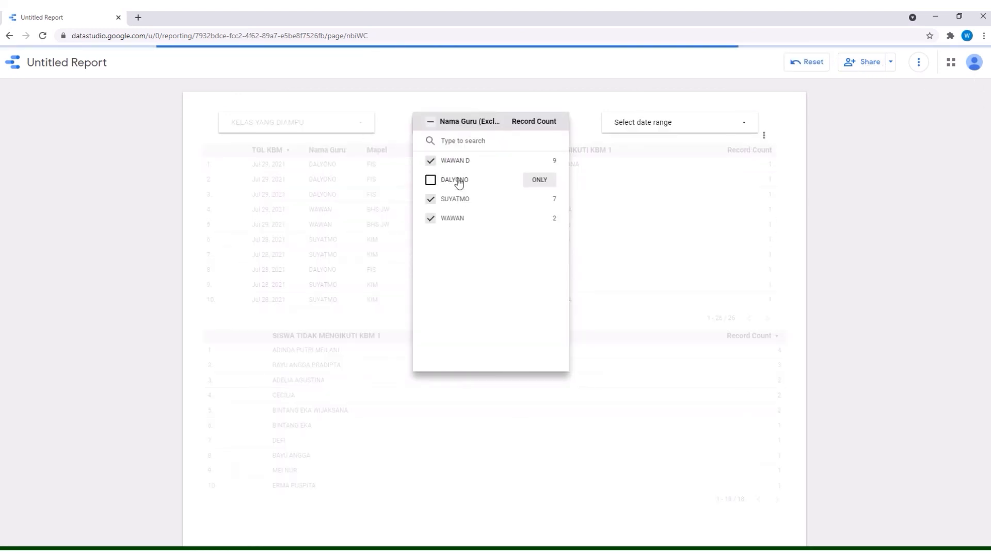
left_click(402, 112)
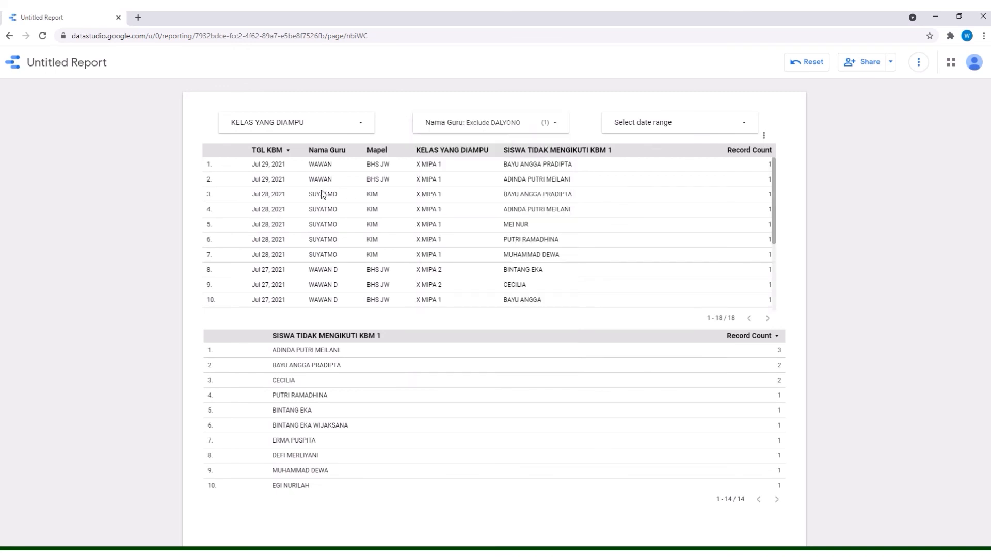